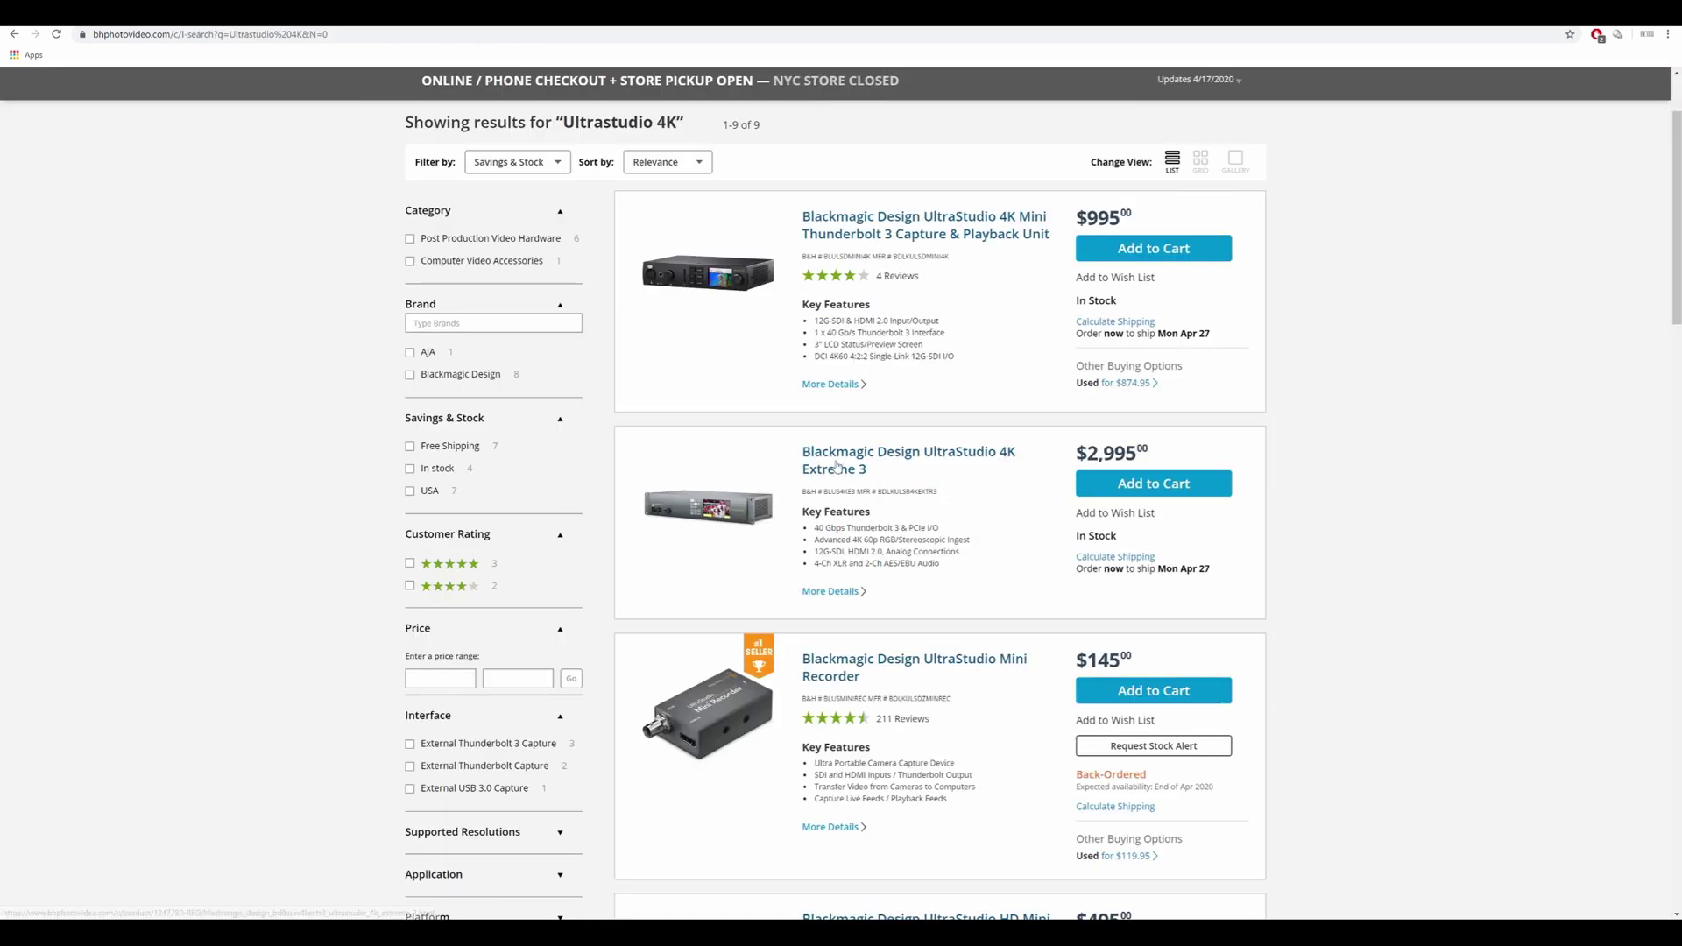
Open B&H's Blackmagic Design UltraStudio 4K Extreme 3 product page ($2,995.00)
left_click(836, 465)
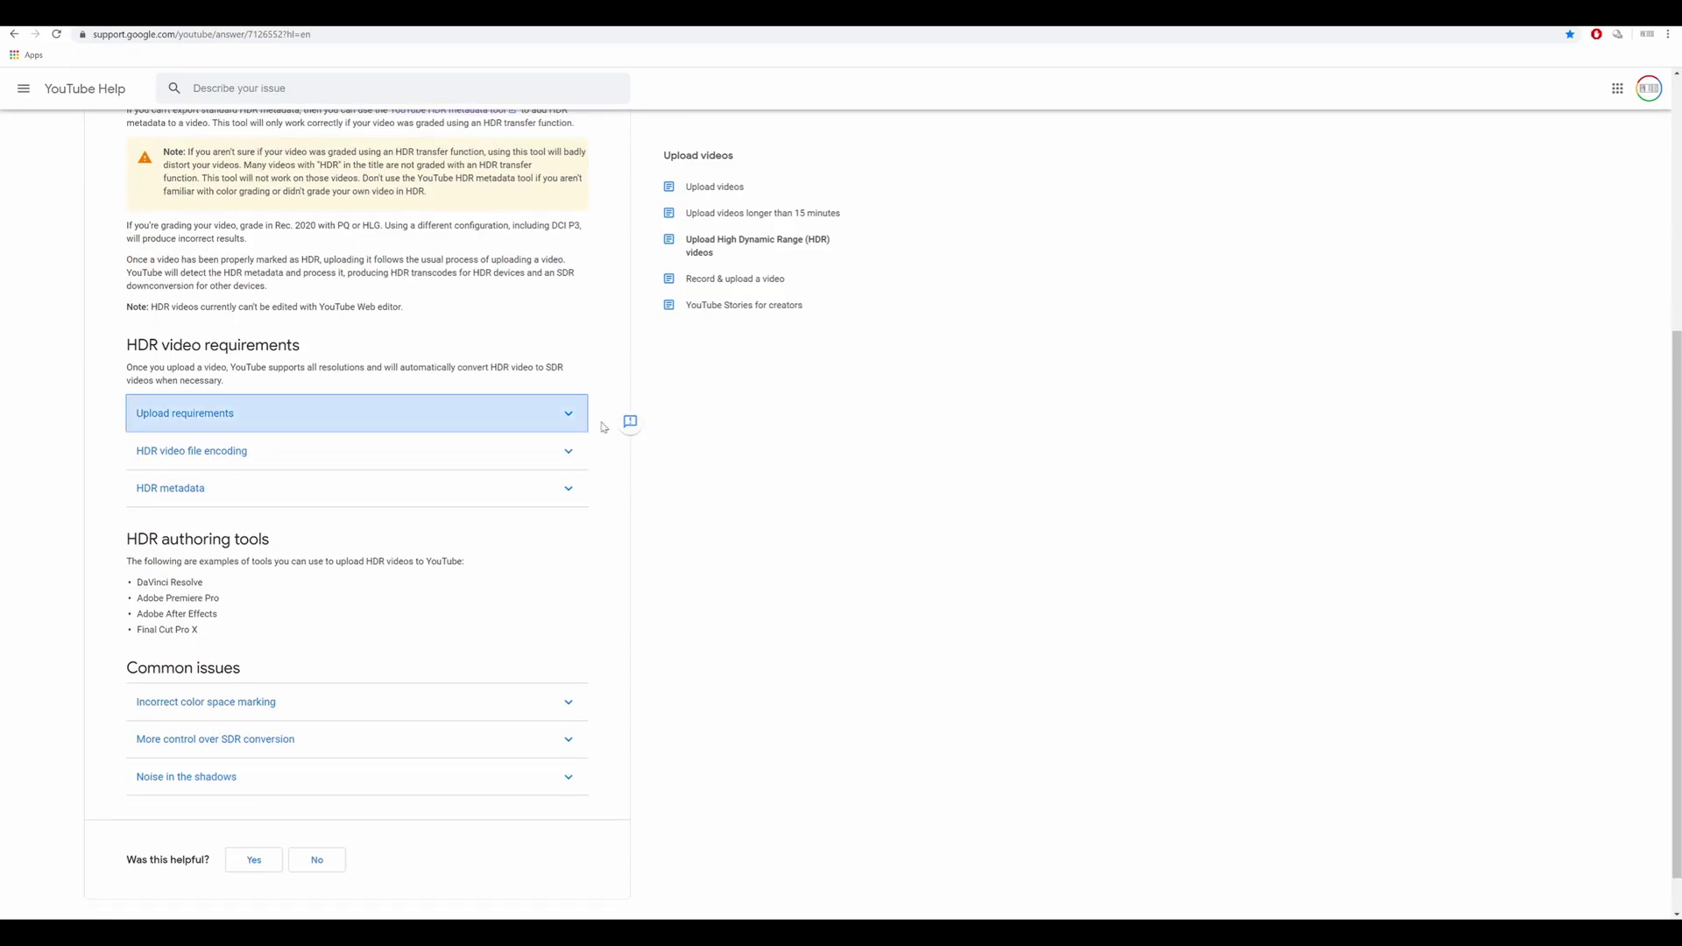
Expand the HDR upload requirements and select the EOTF value 'PQ or HLG (Rec. 2100)'
left_click(571, 417)
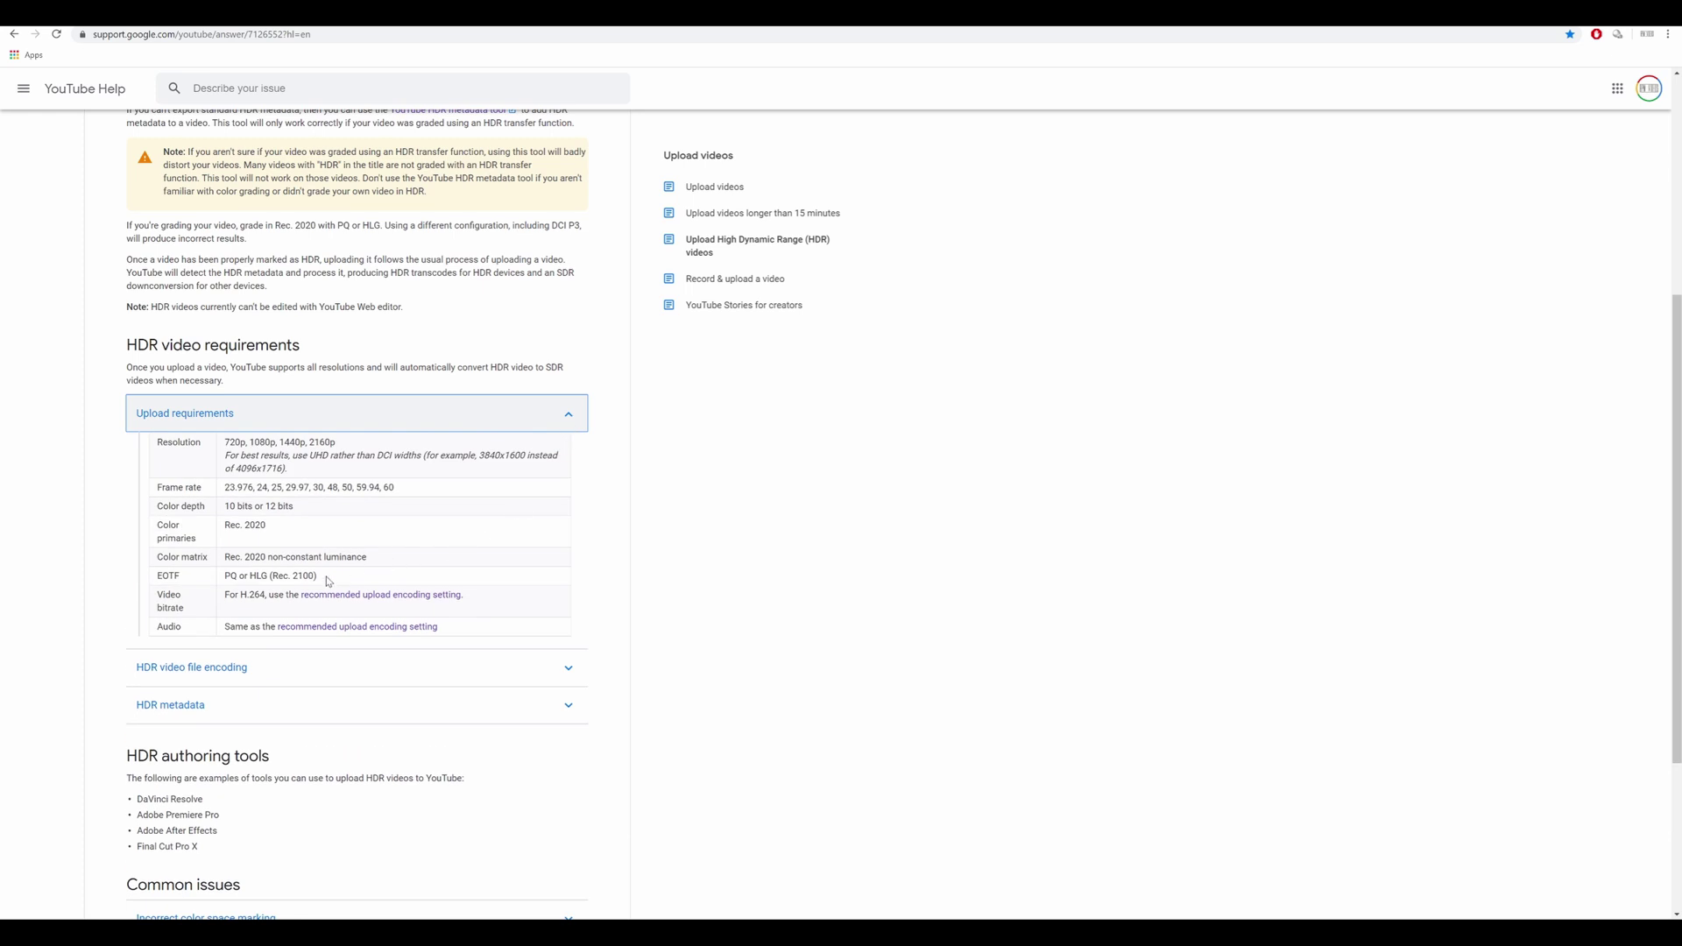
left_click_drag(328, 581, 249, 577)
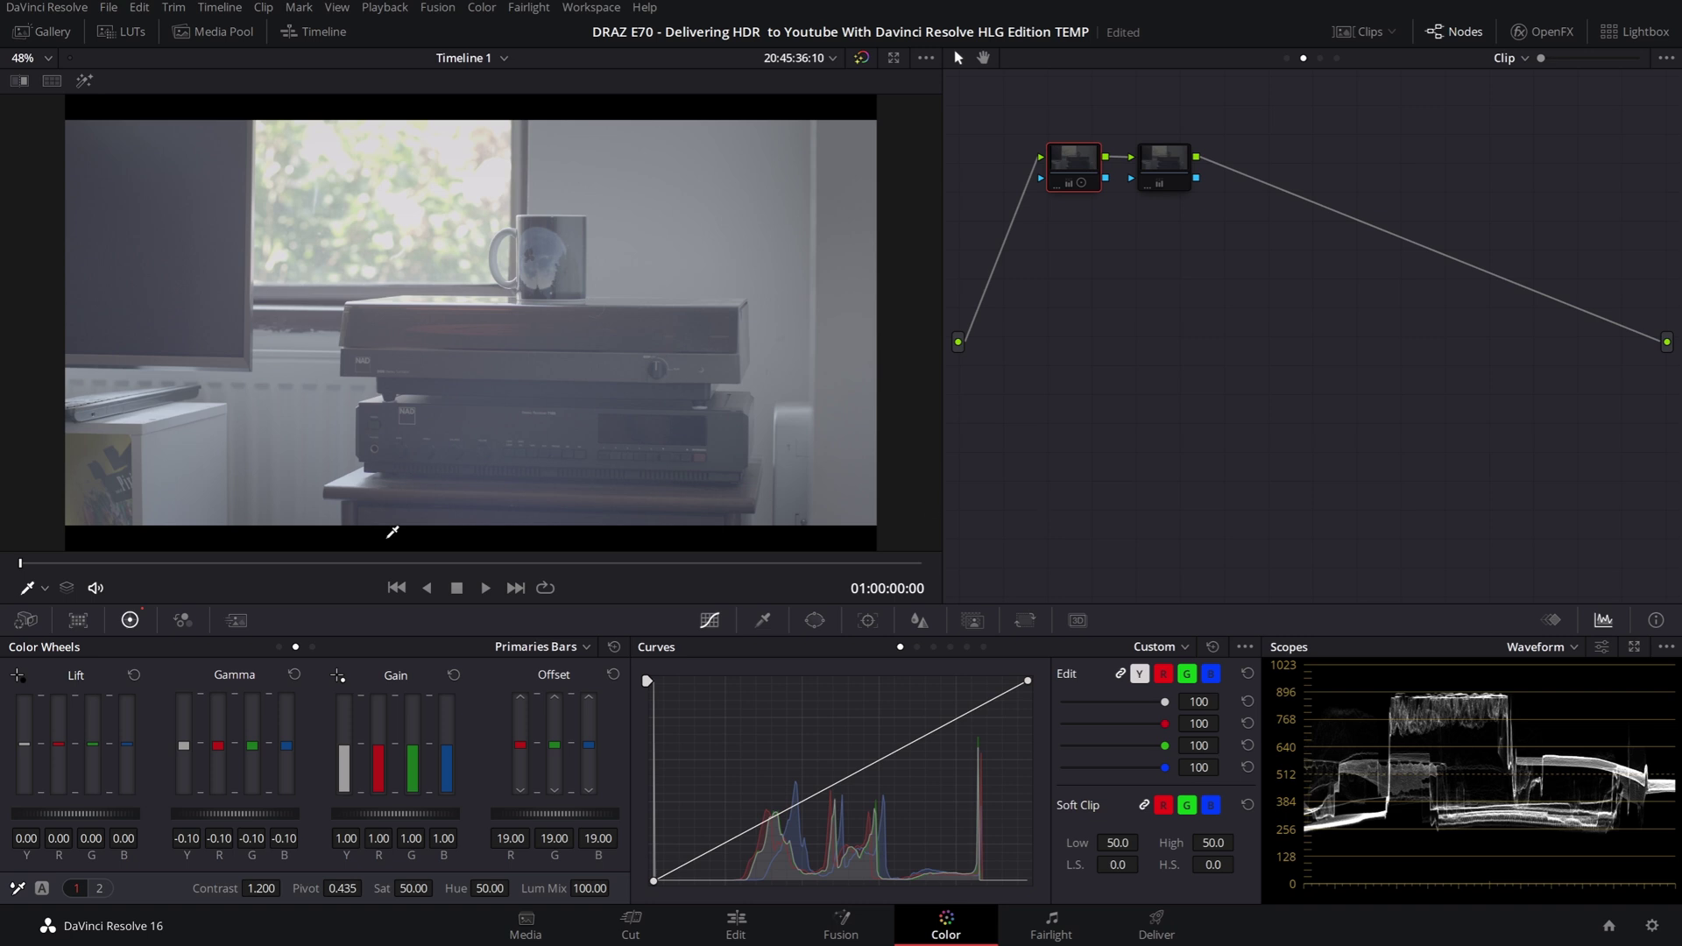
Enable HDR scopes for ST.2084 and HLG in User > Color preferences and save
left_click(49, 9)
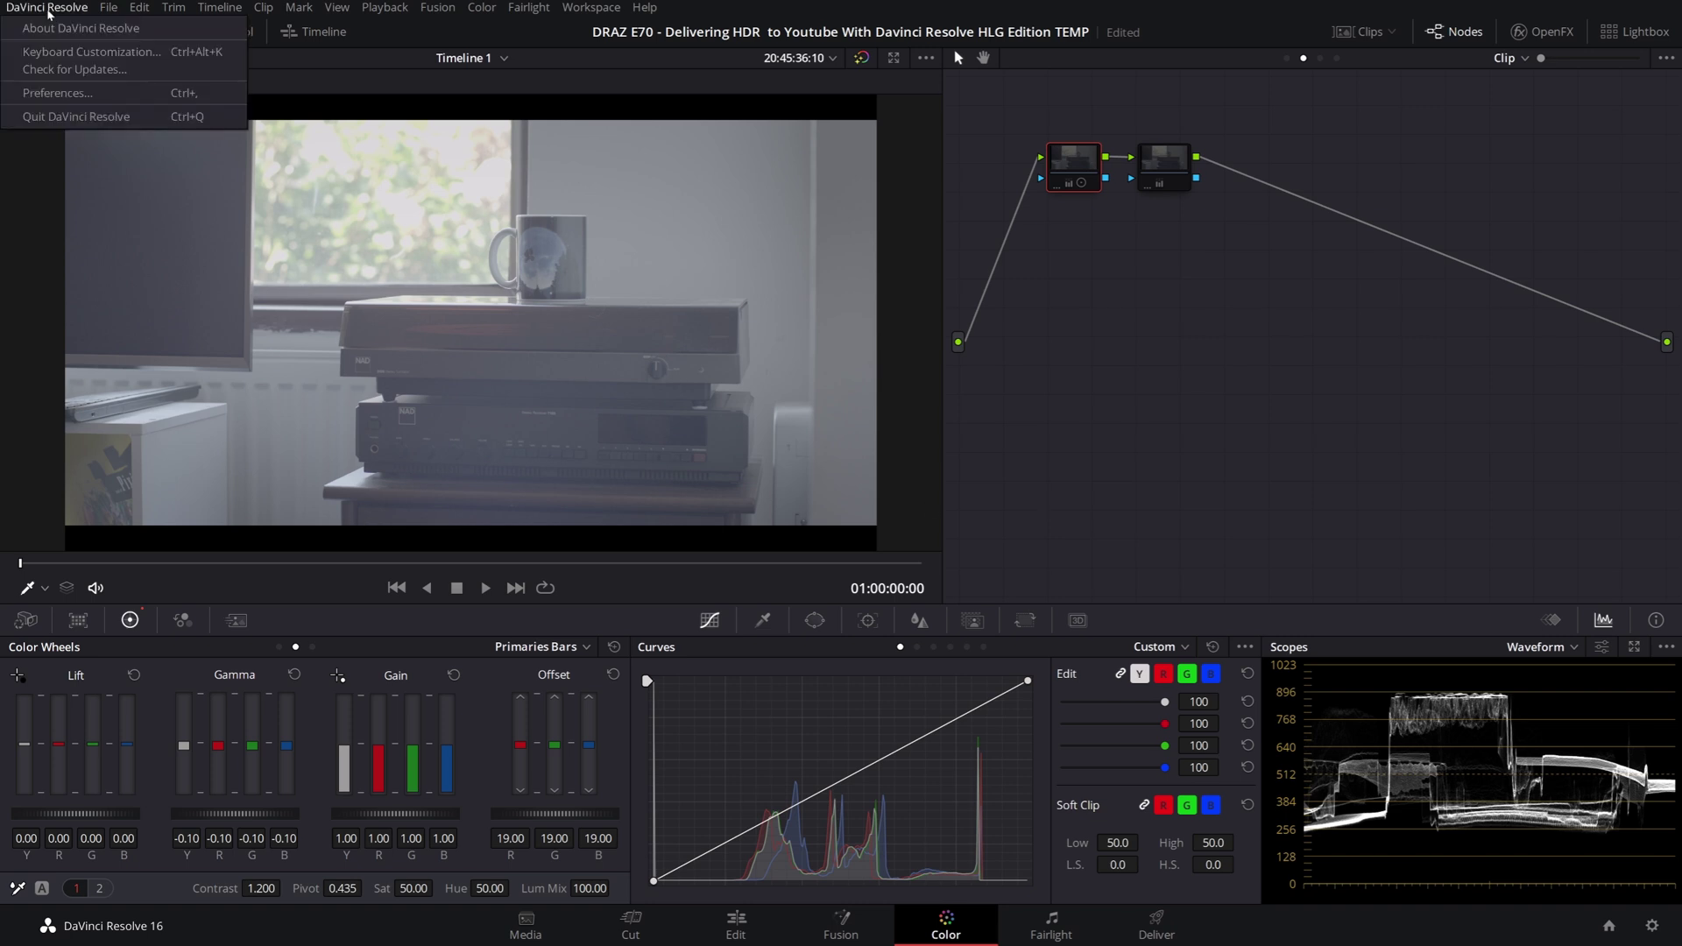
left_click(57, 93)
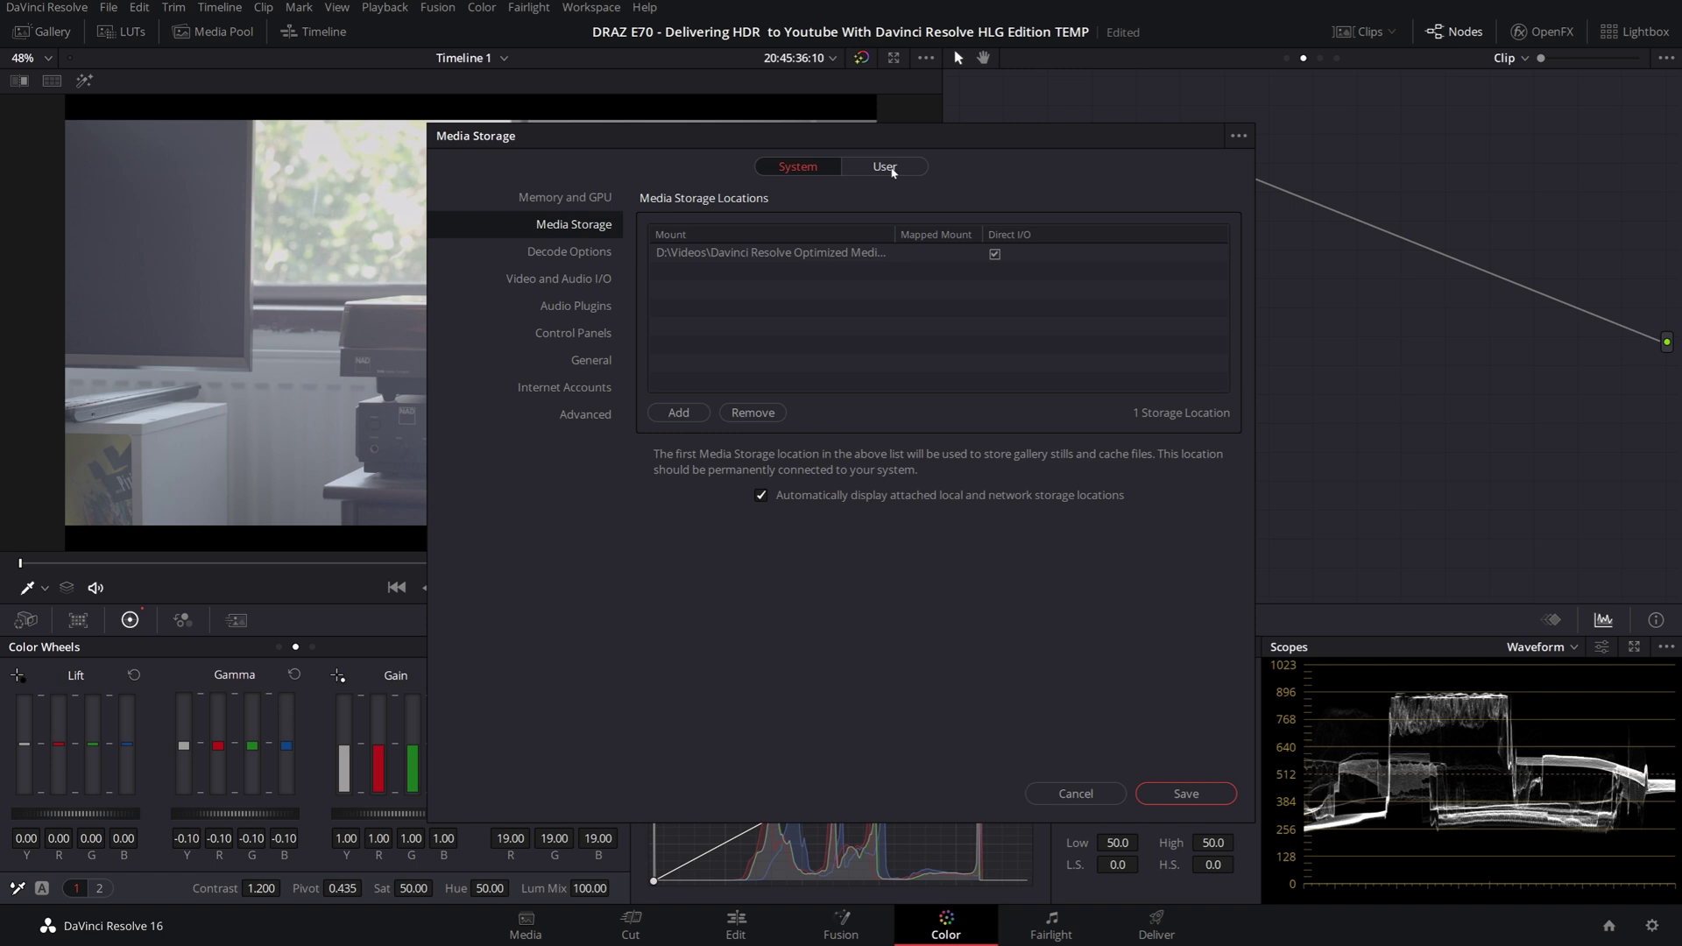
left_click(884, 167)
left_click(601, 281)
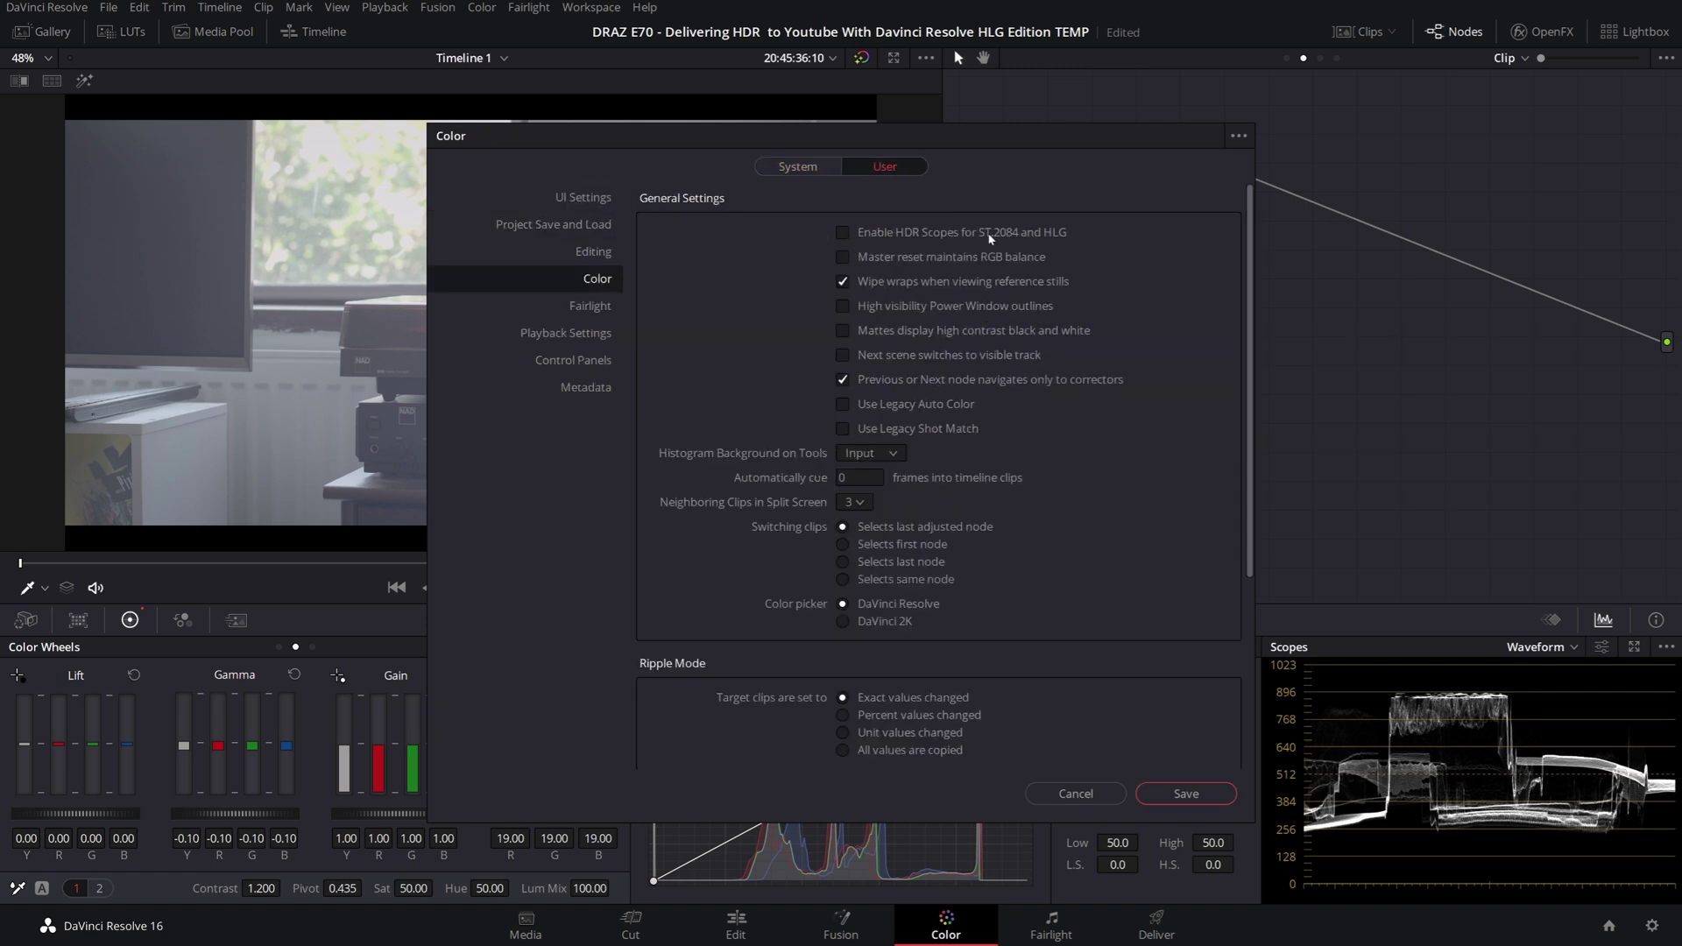
left_click(843, 233)
left_click(1186, 793)
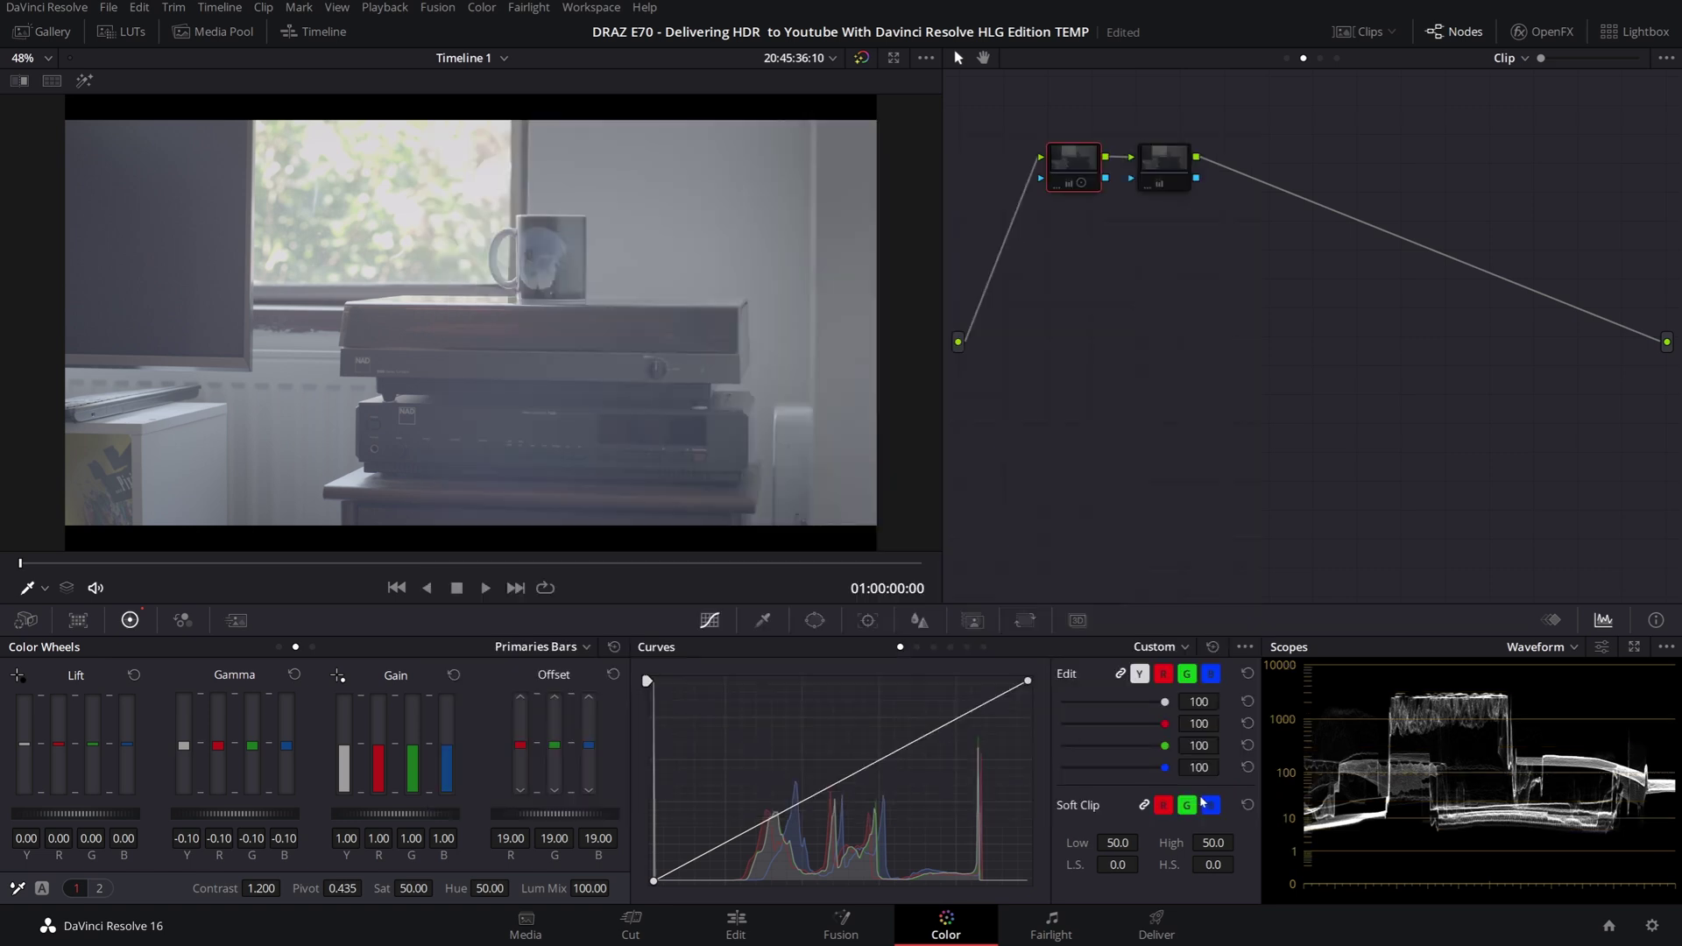
Enable HDR metadata over HDMI in the project's Master Settings
left_click(1651, 926)
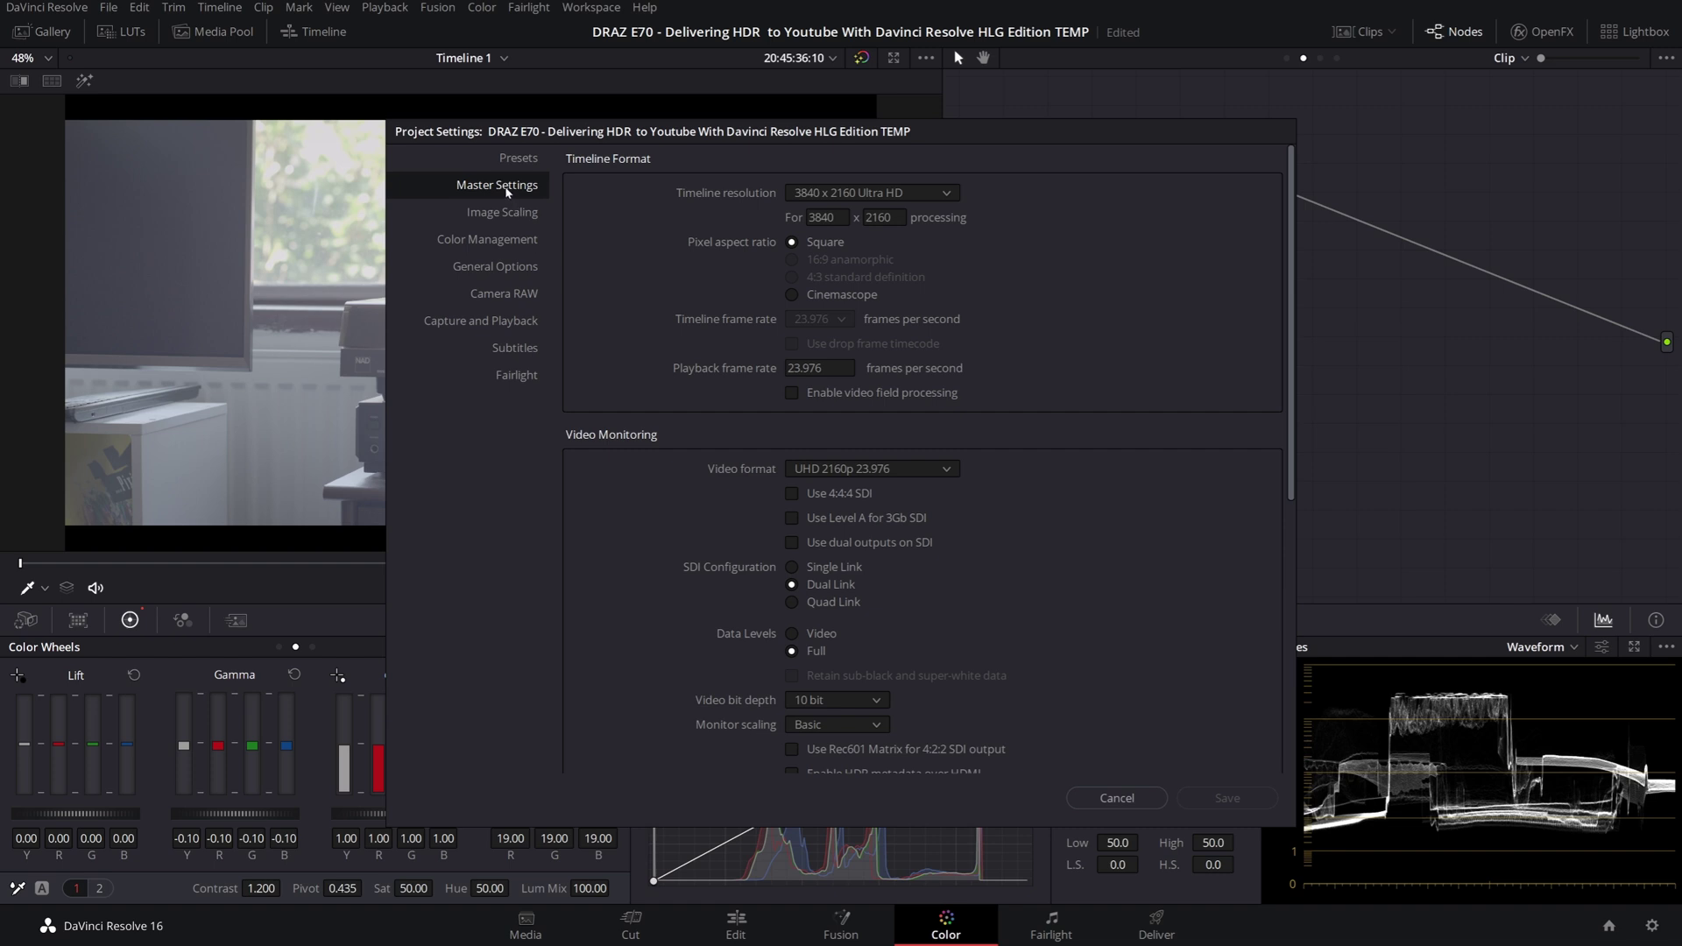
scroll(614, 319, "down", 3)
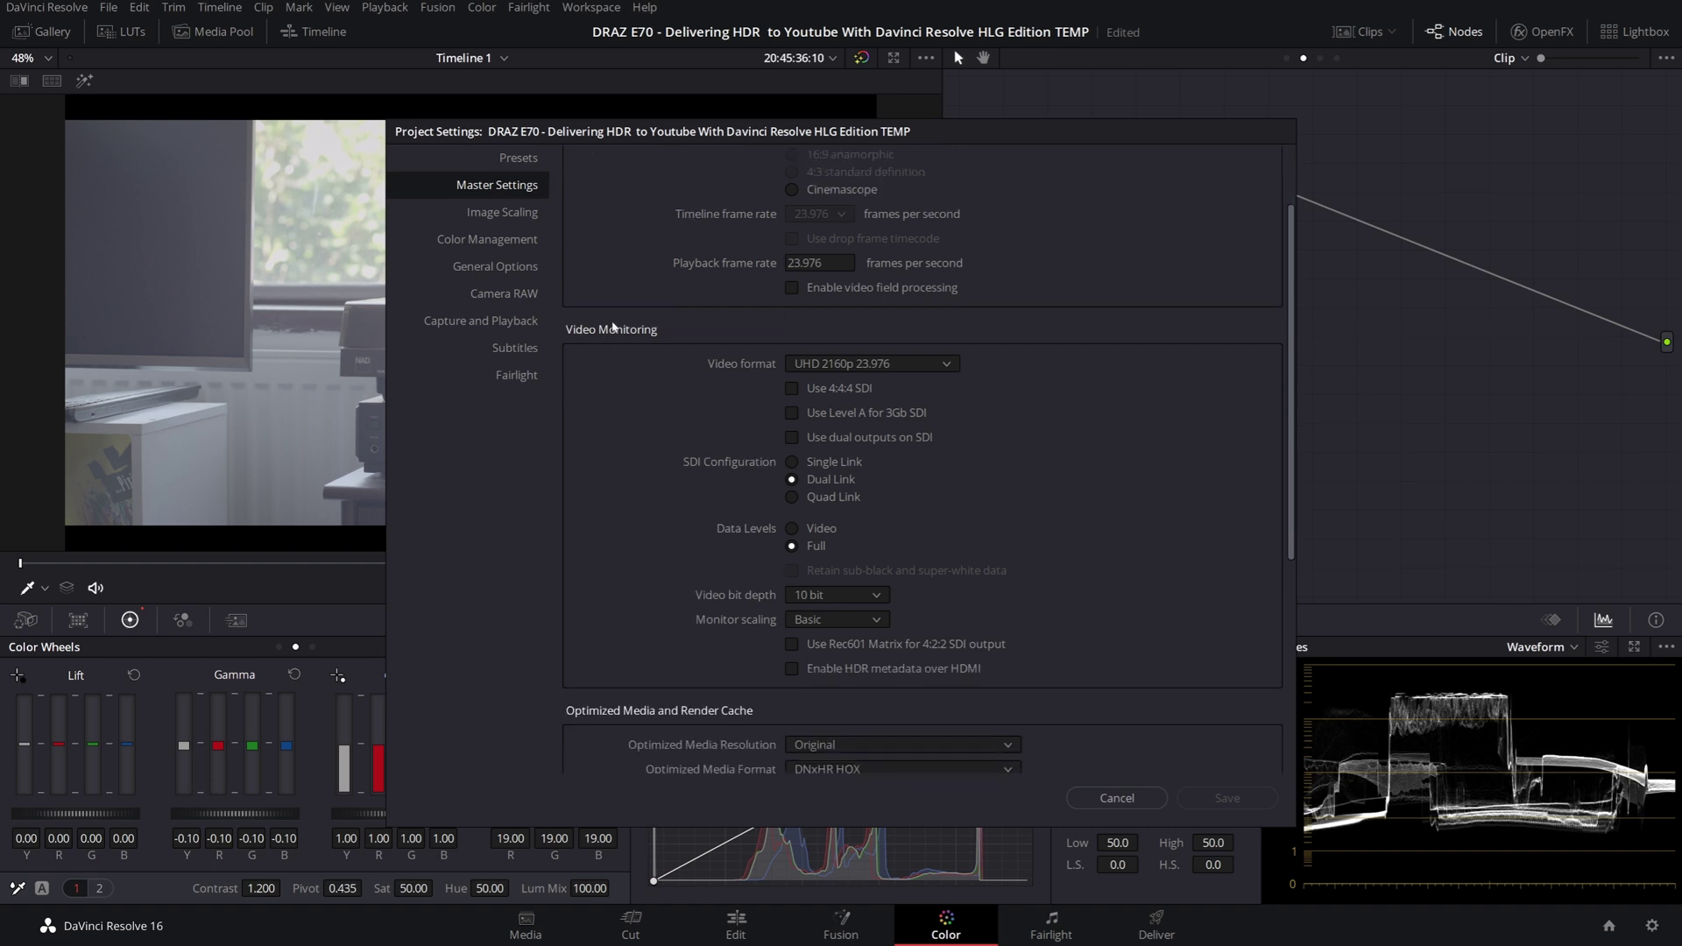
left_click(792, 670)
left_click(492, 240)
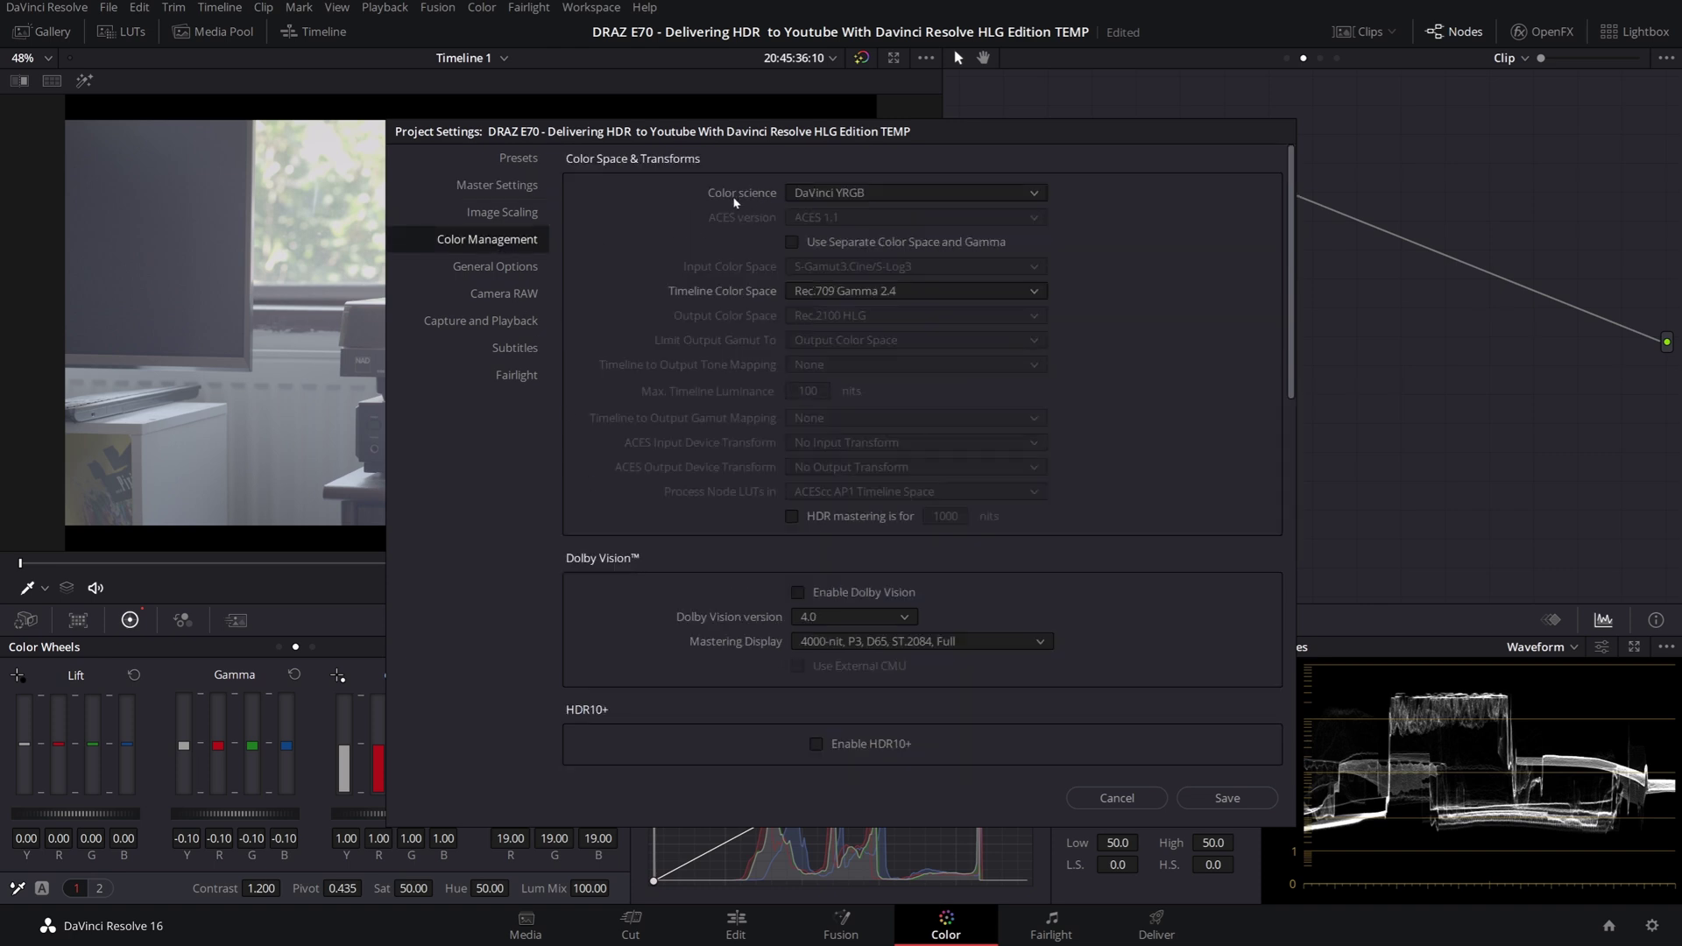
Switch colour science to DaVinci YRGB Color Managed, keeping S-Gamut3.Cine/S-Log3 as input
left_click(845, 194)
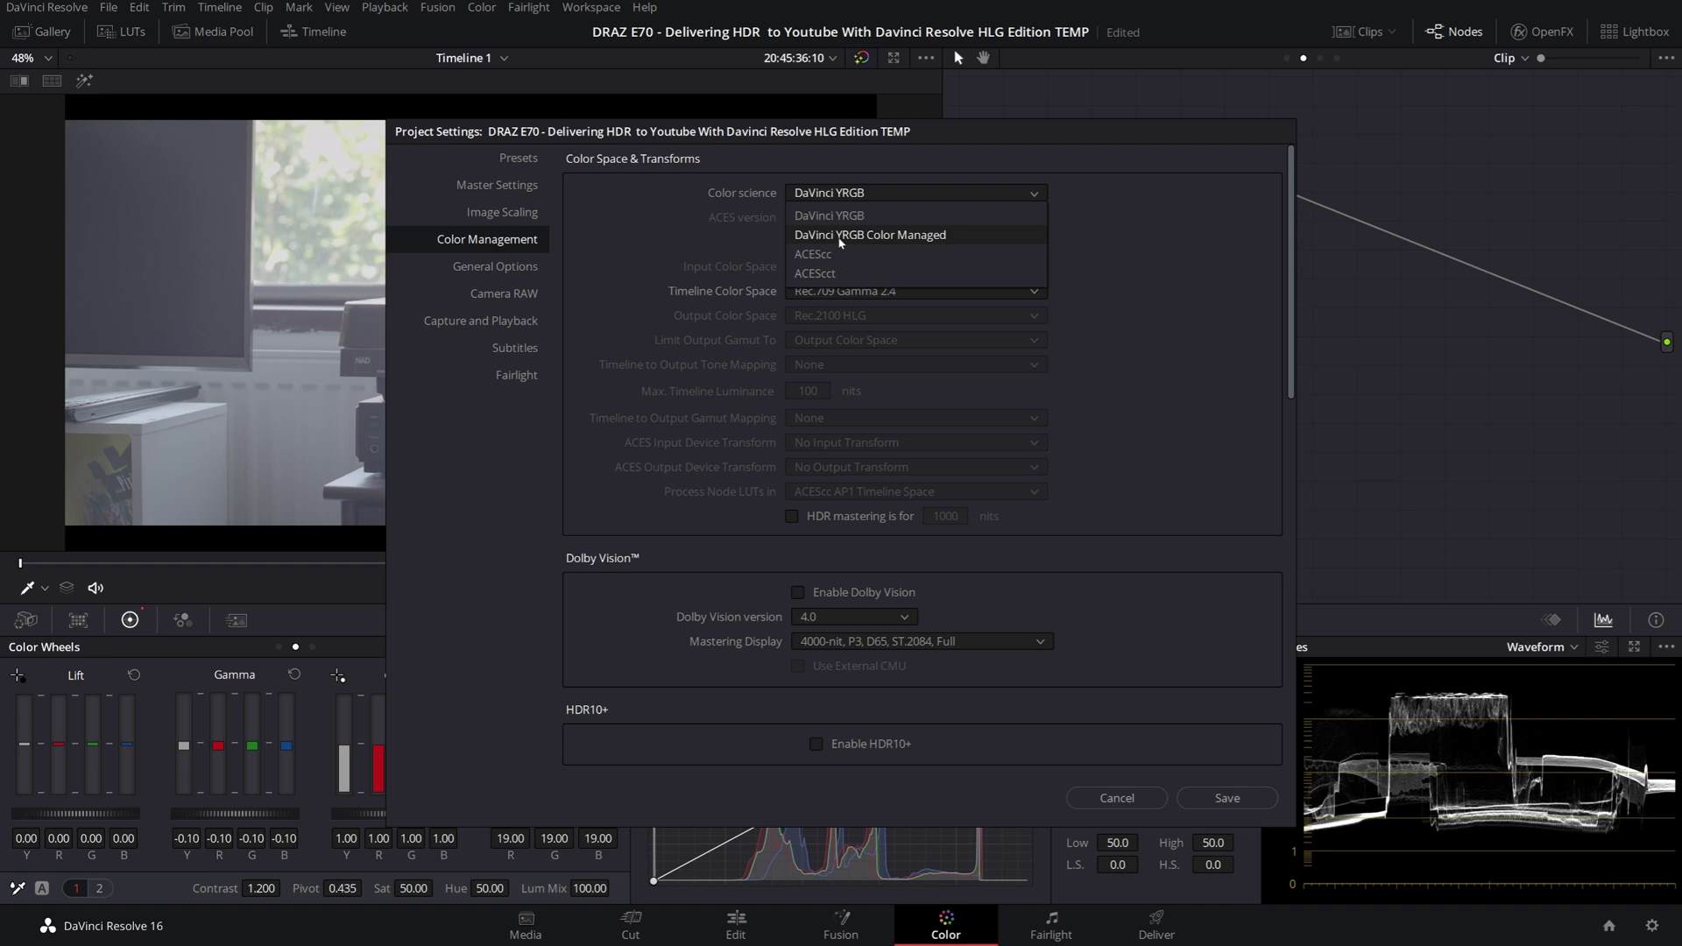
left_click(839, 238)
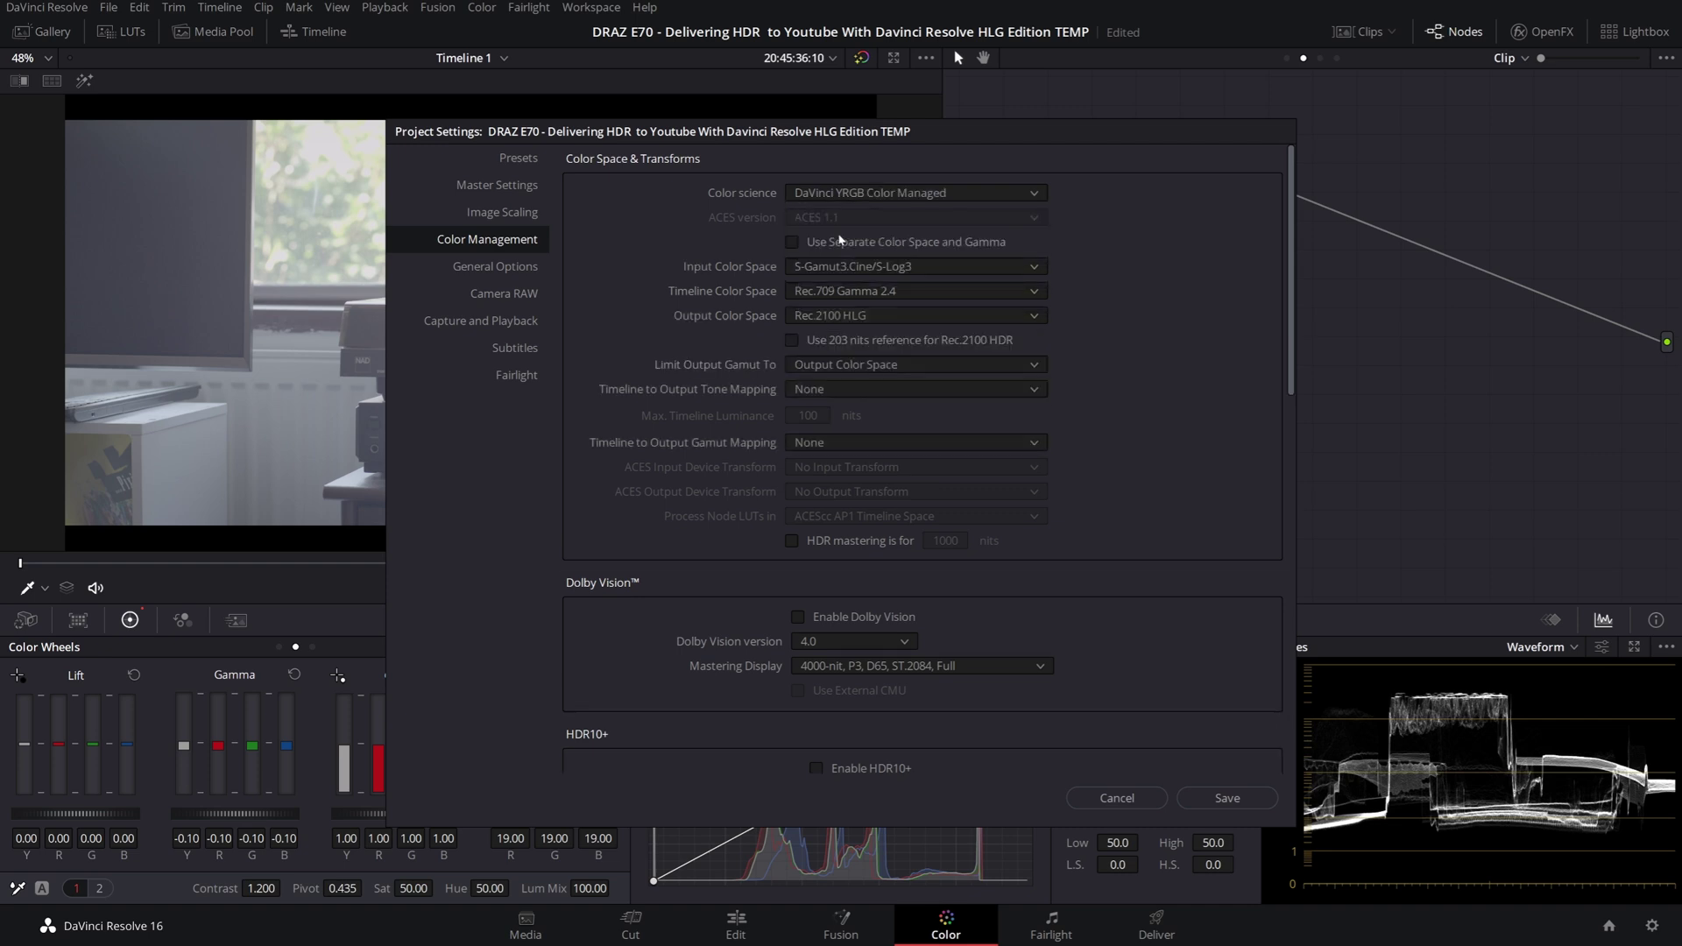
left_click(871, 269)
left_click(870, 269)
Use separate colour space and gamma, with output Rec.2020 and Rec.2100 HLG
left_click(837, 247)
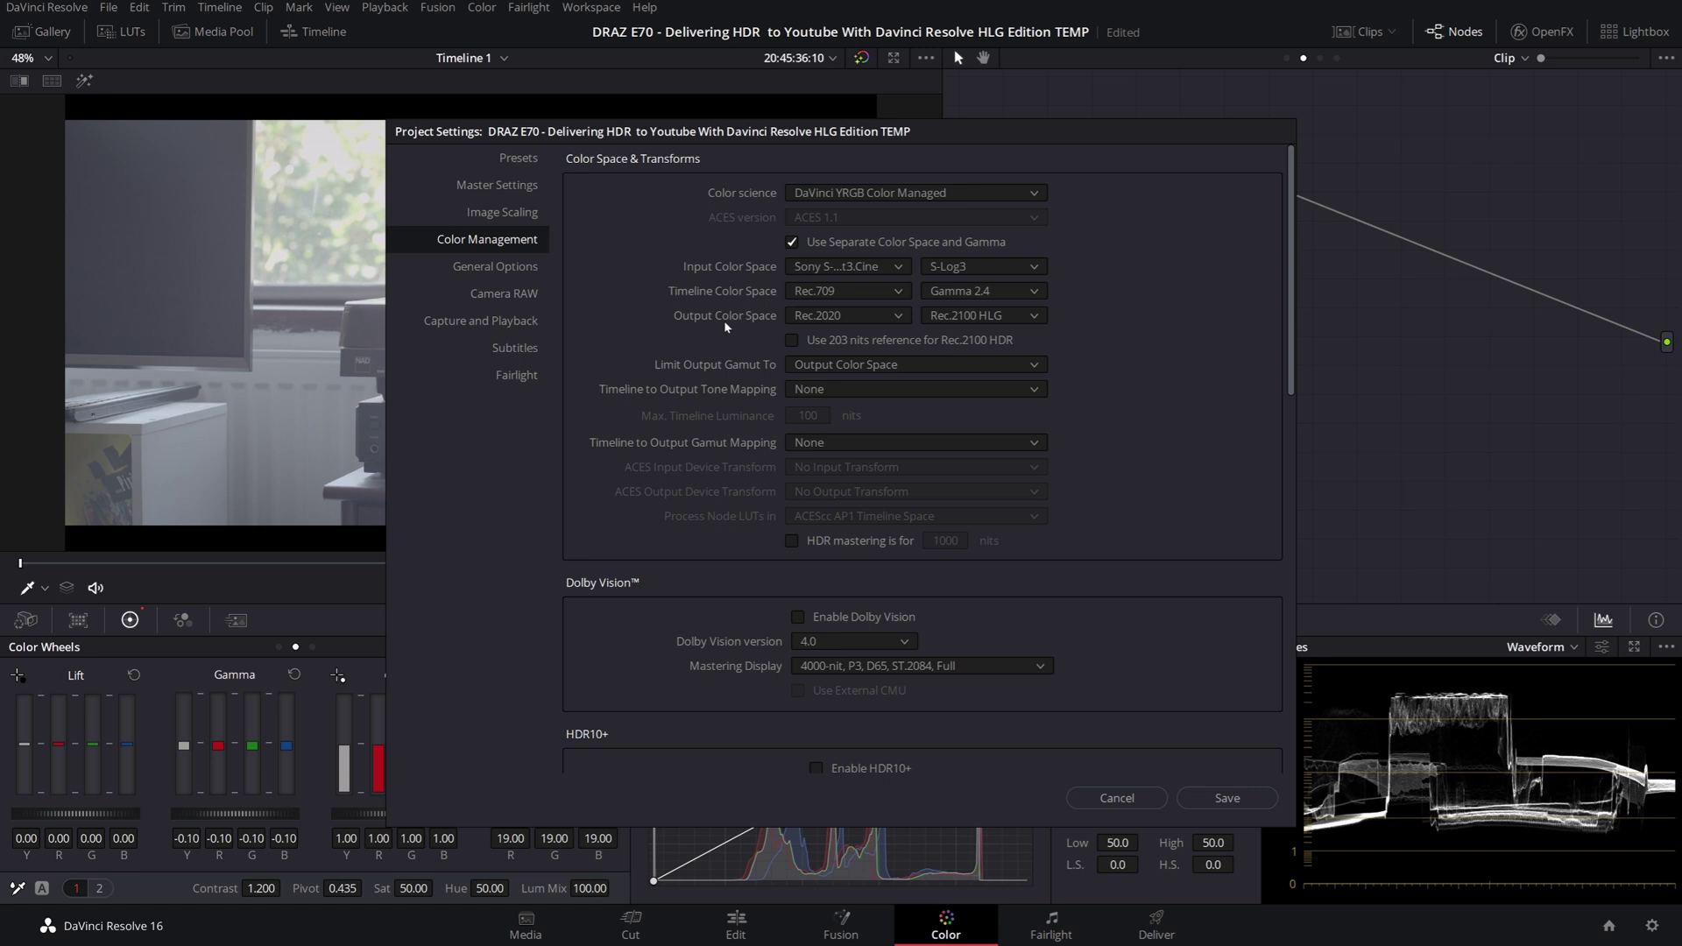
left_click(841, 316)
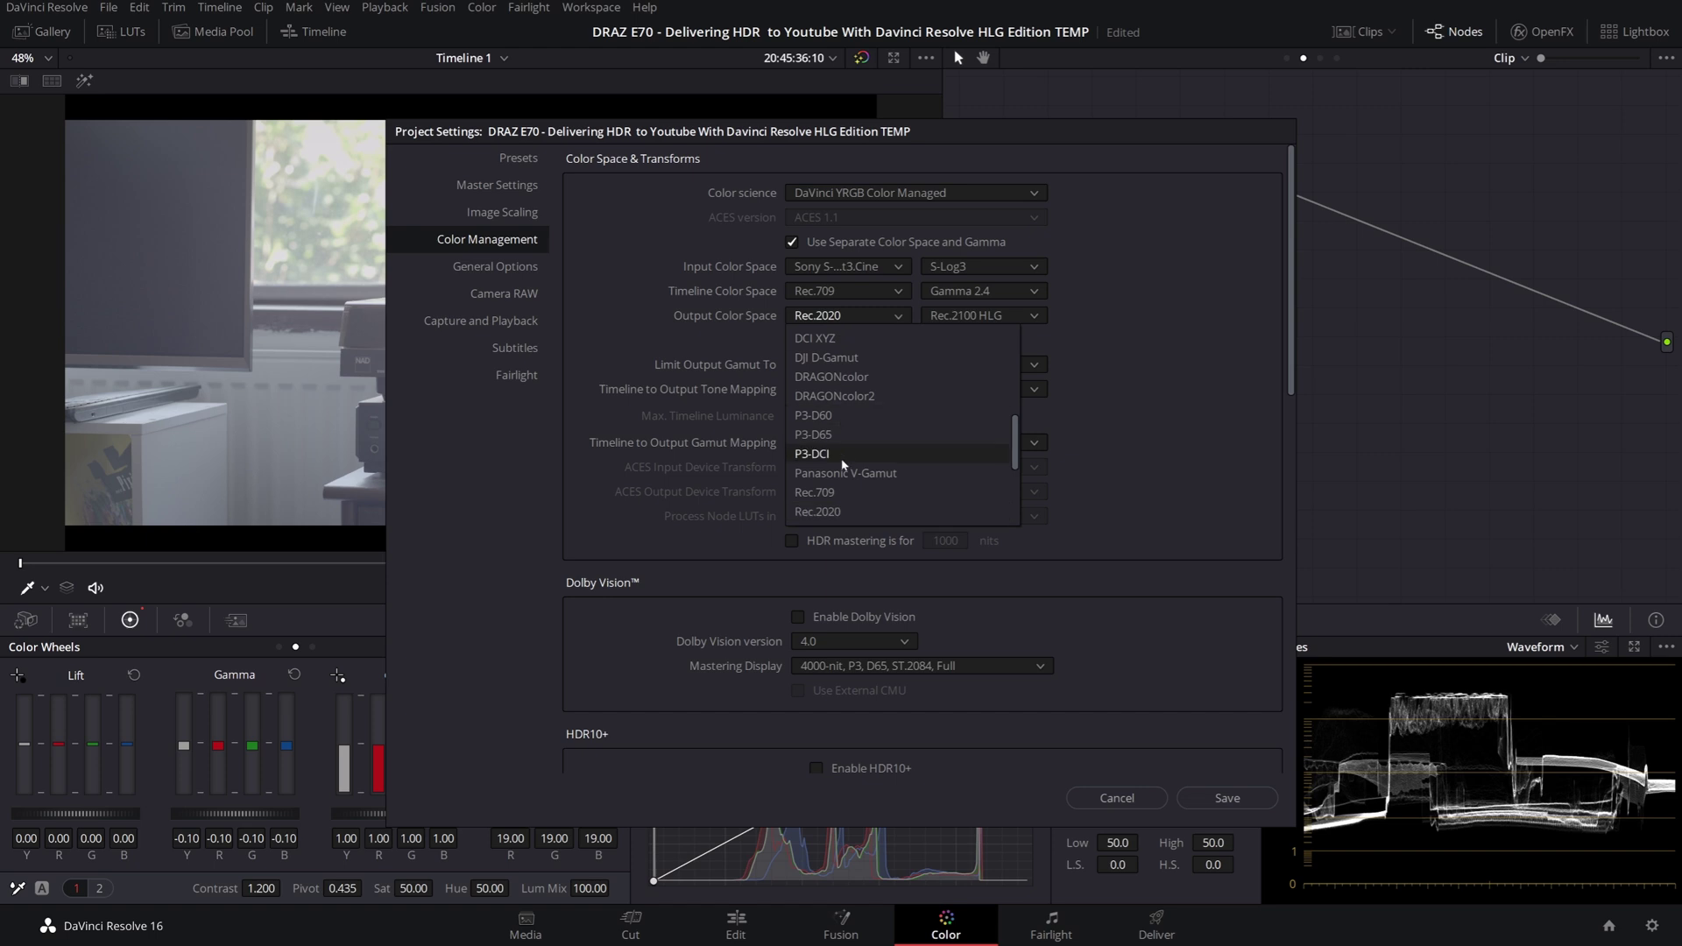
left_click(839, 512)
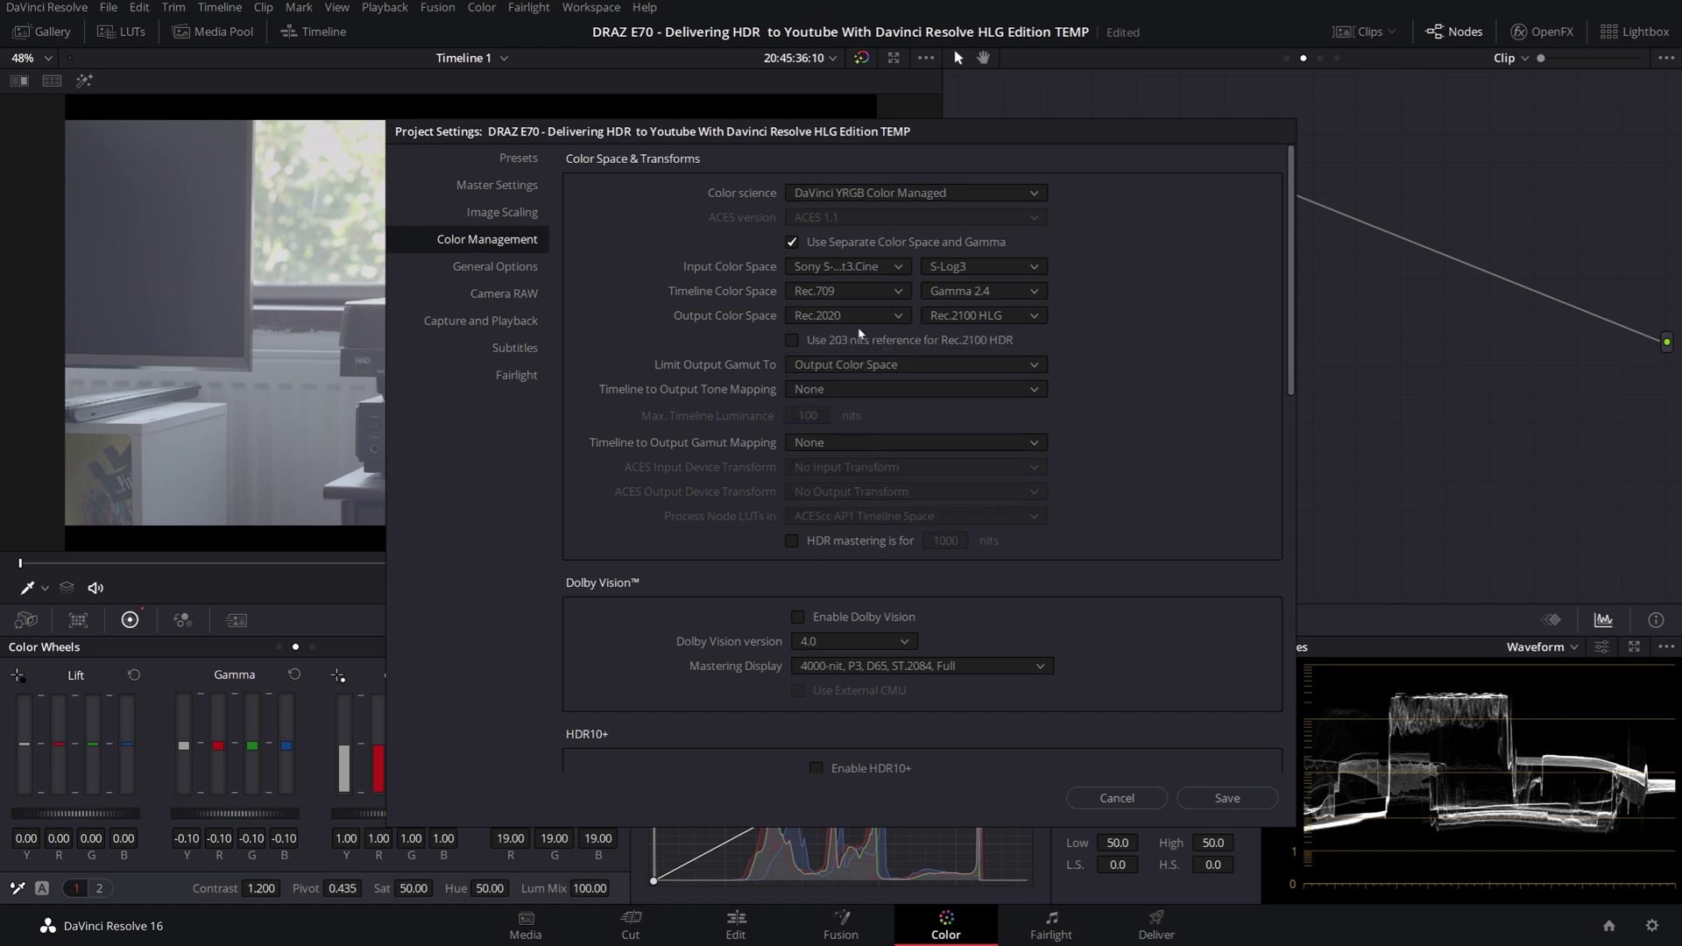
left_click(954, 318)
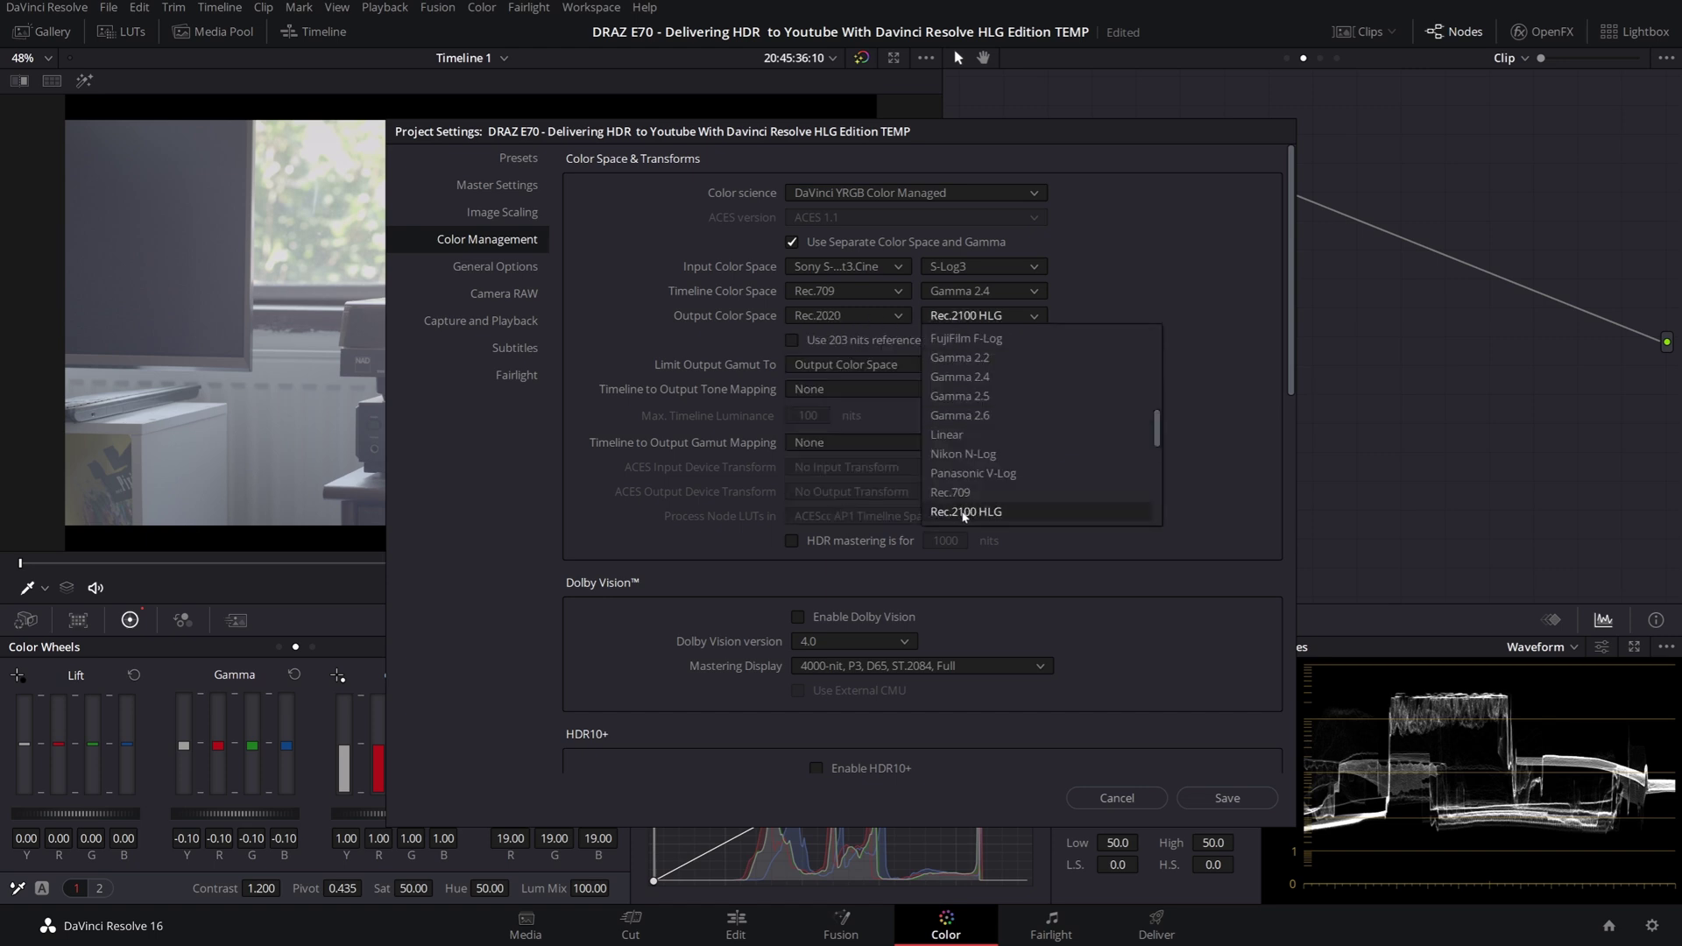
left_click(963, 512)
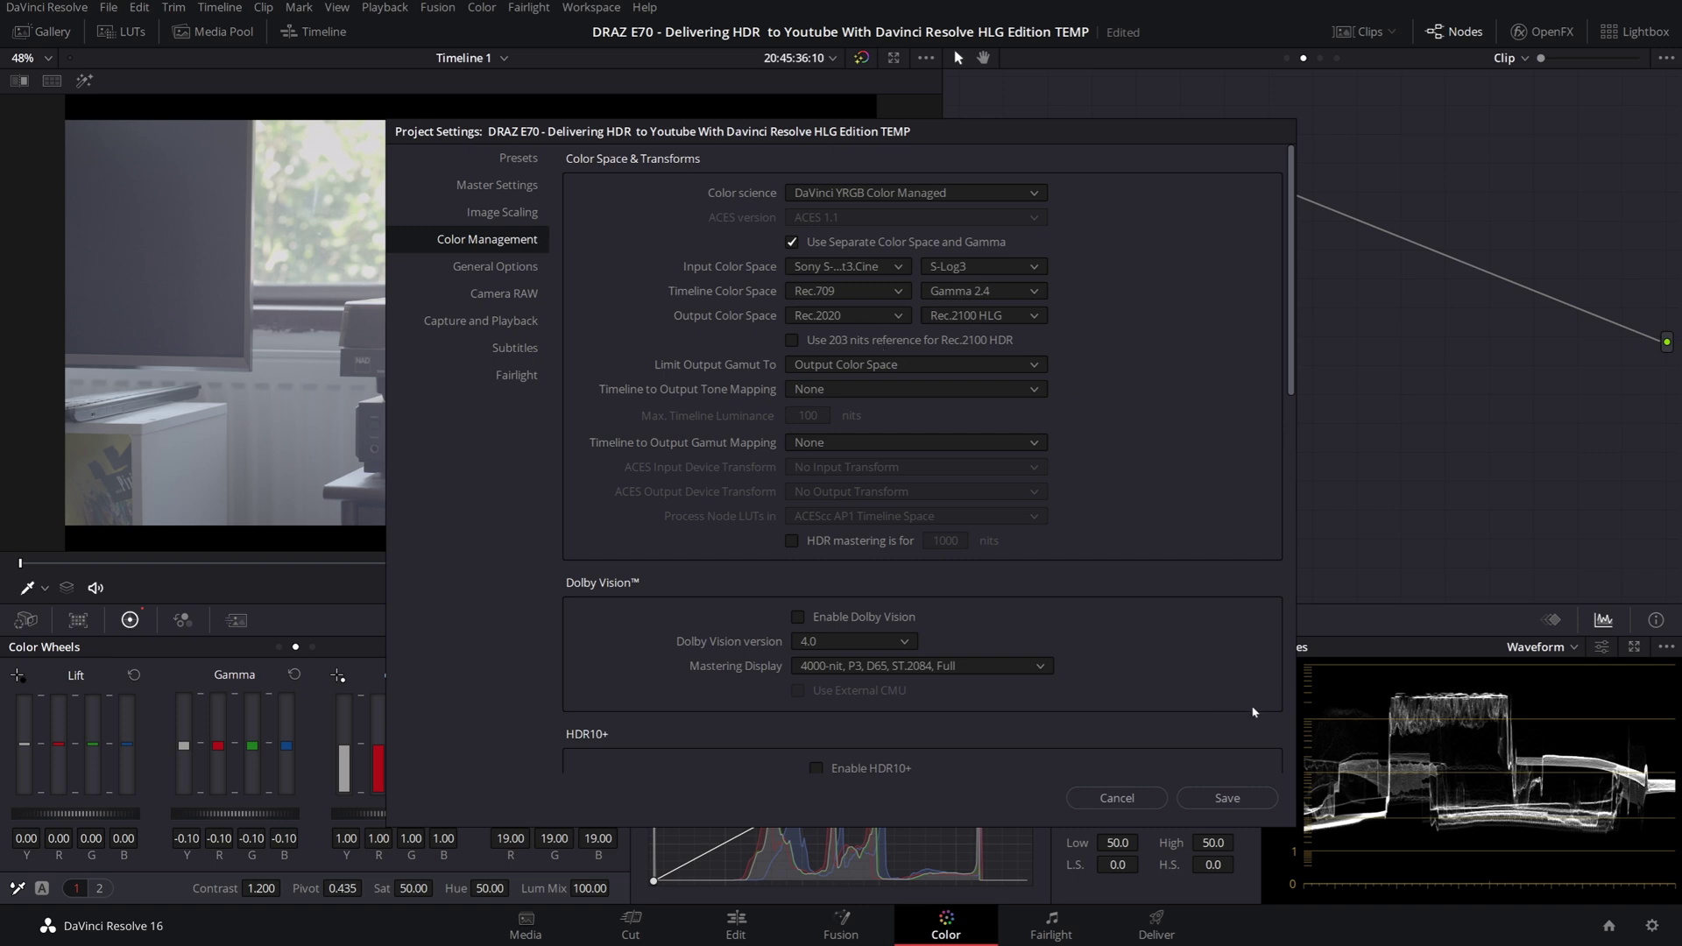
left_click(1241, 799)
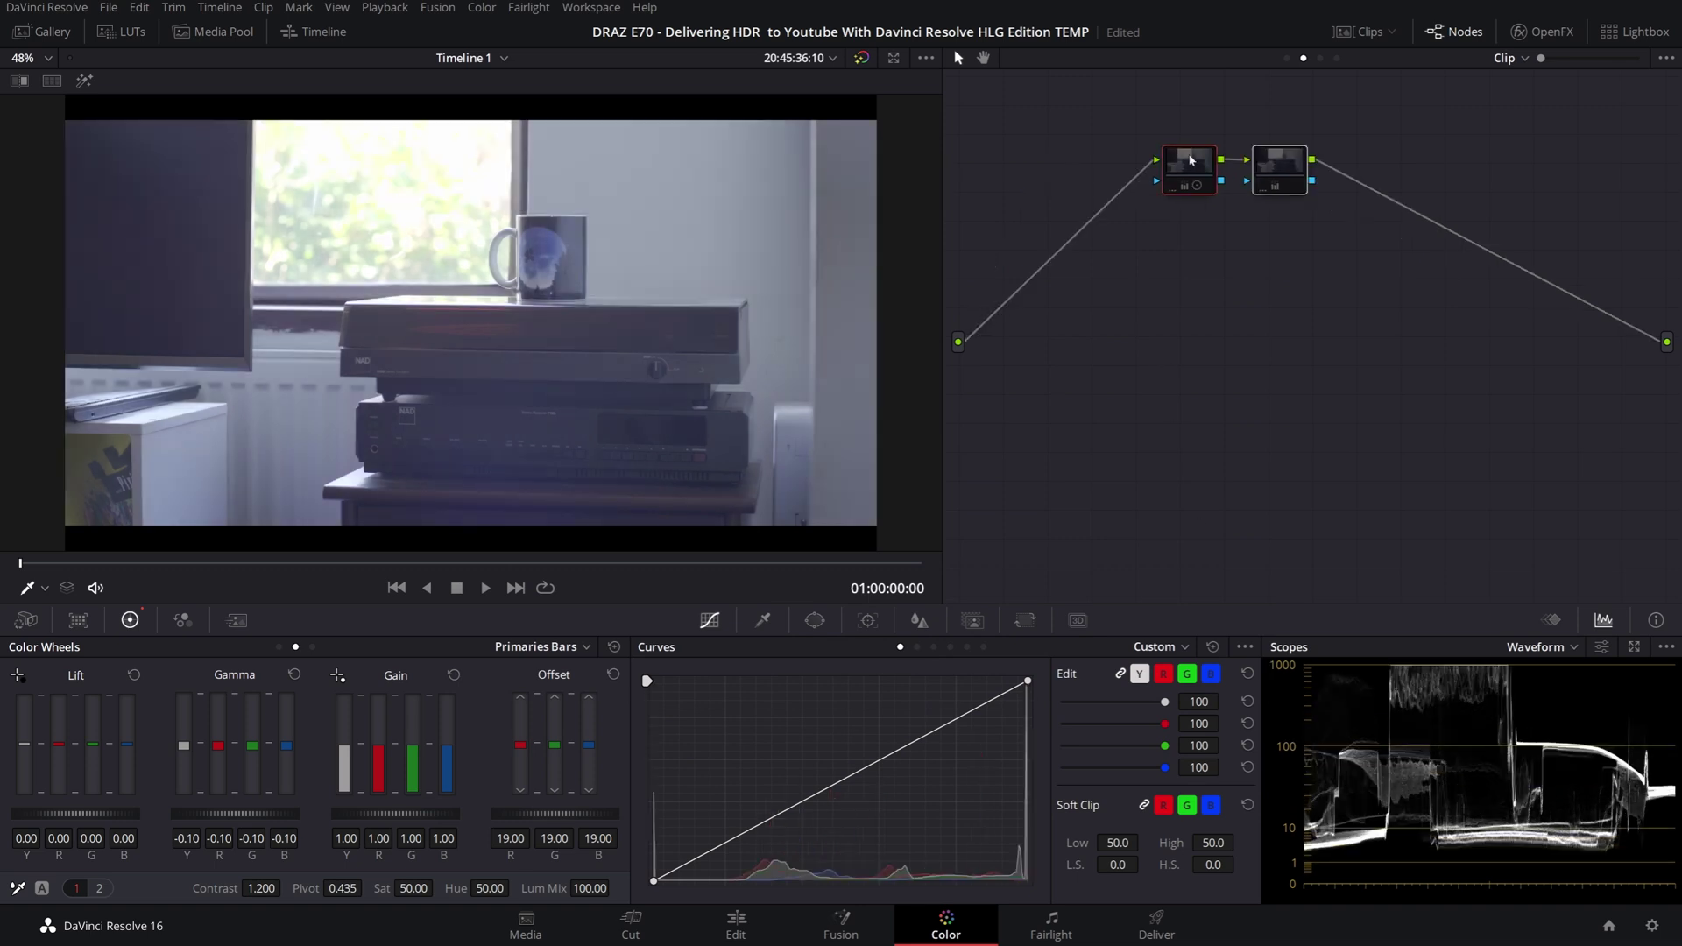
key("shift+s")
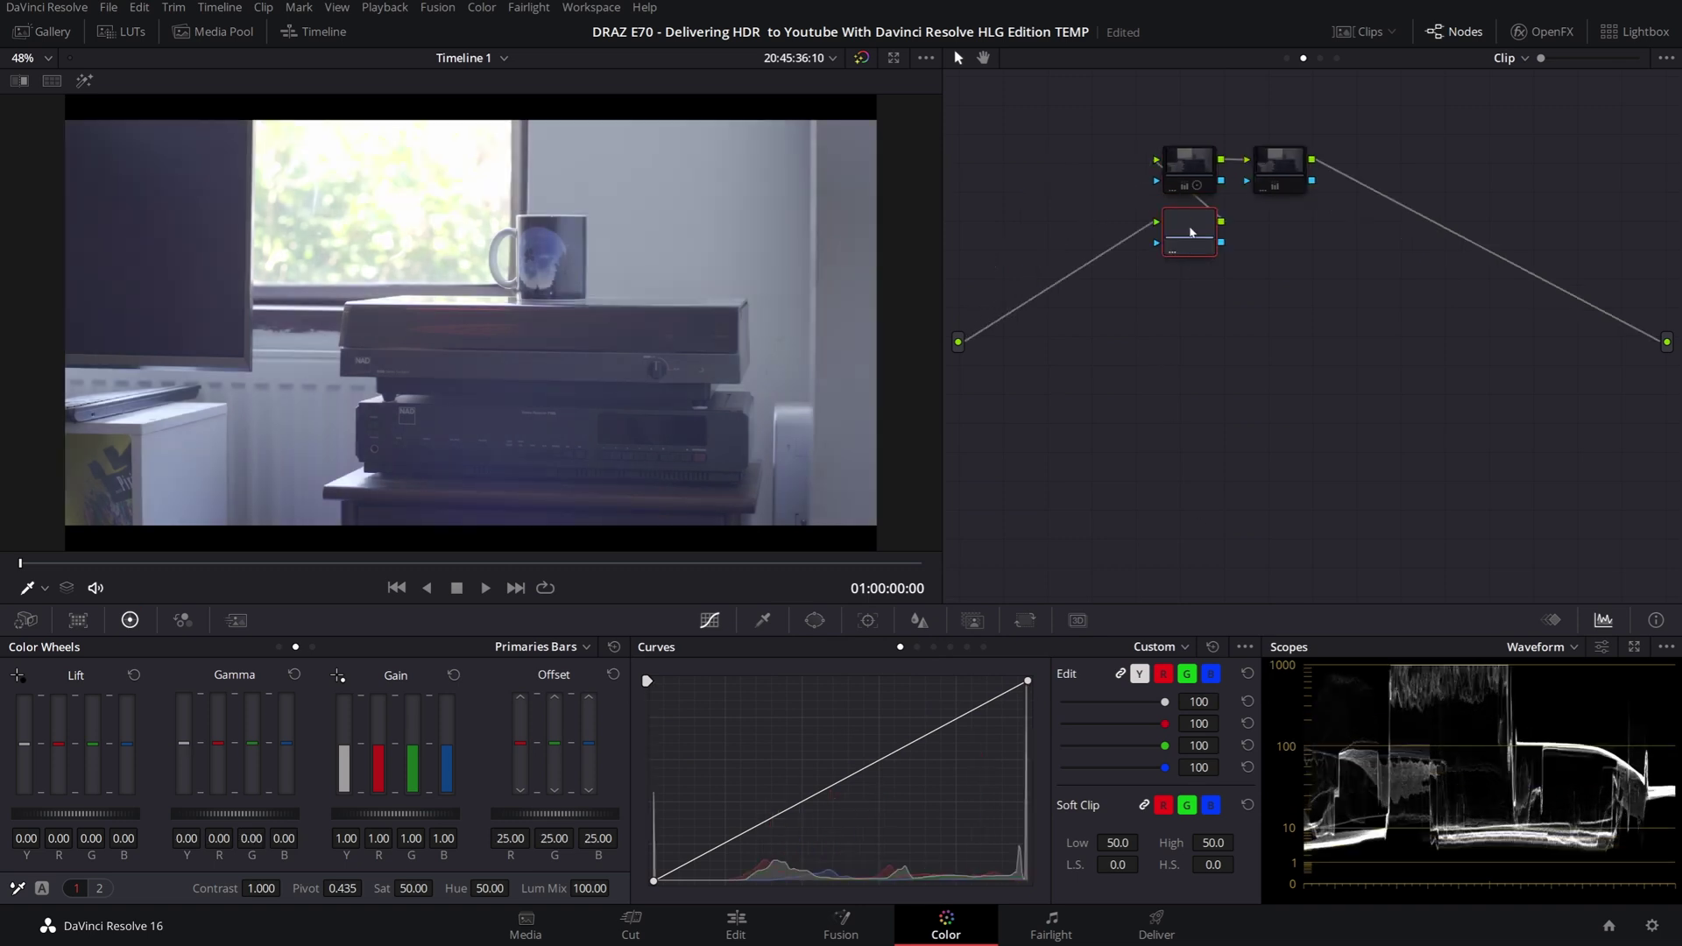
left_click_drag(1191, 232, 1091, 169)
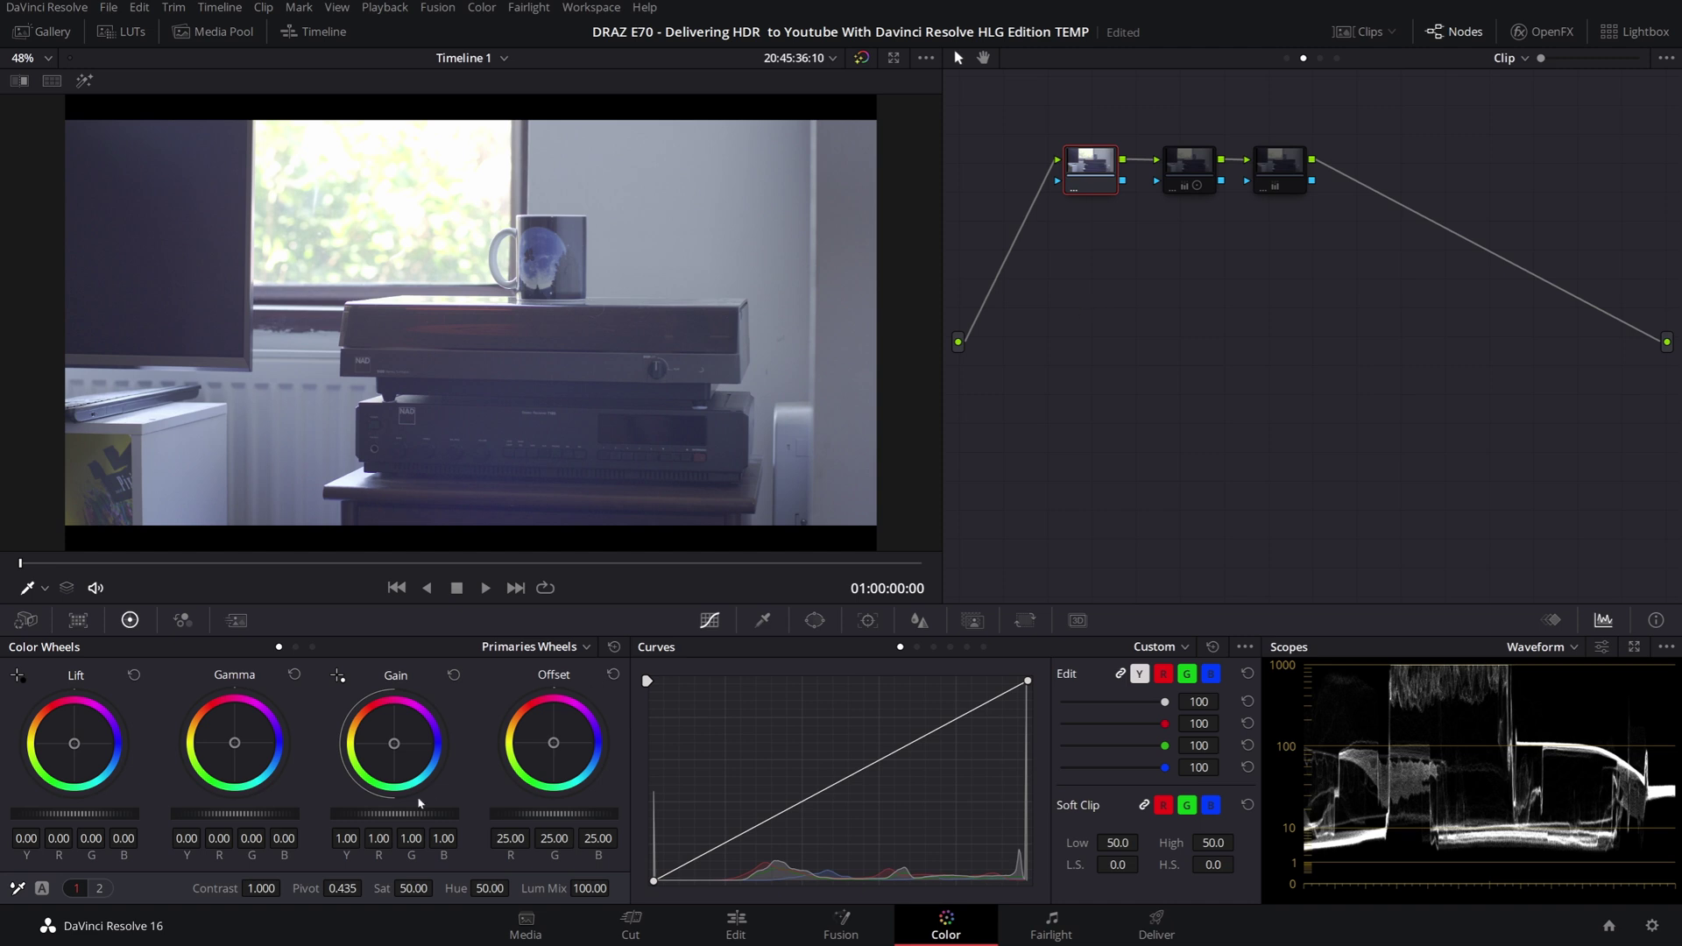
left_click_drag(436, 812, 296, 813)
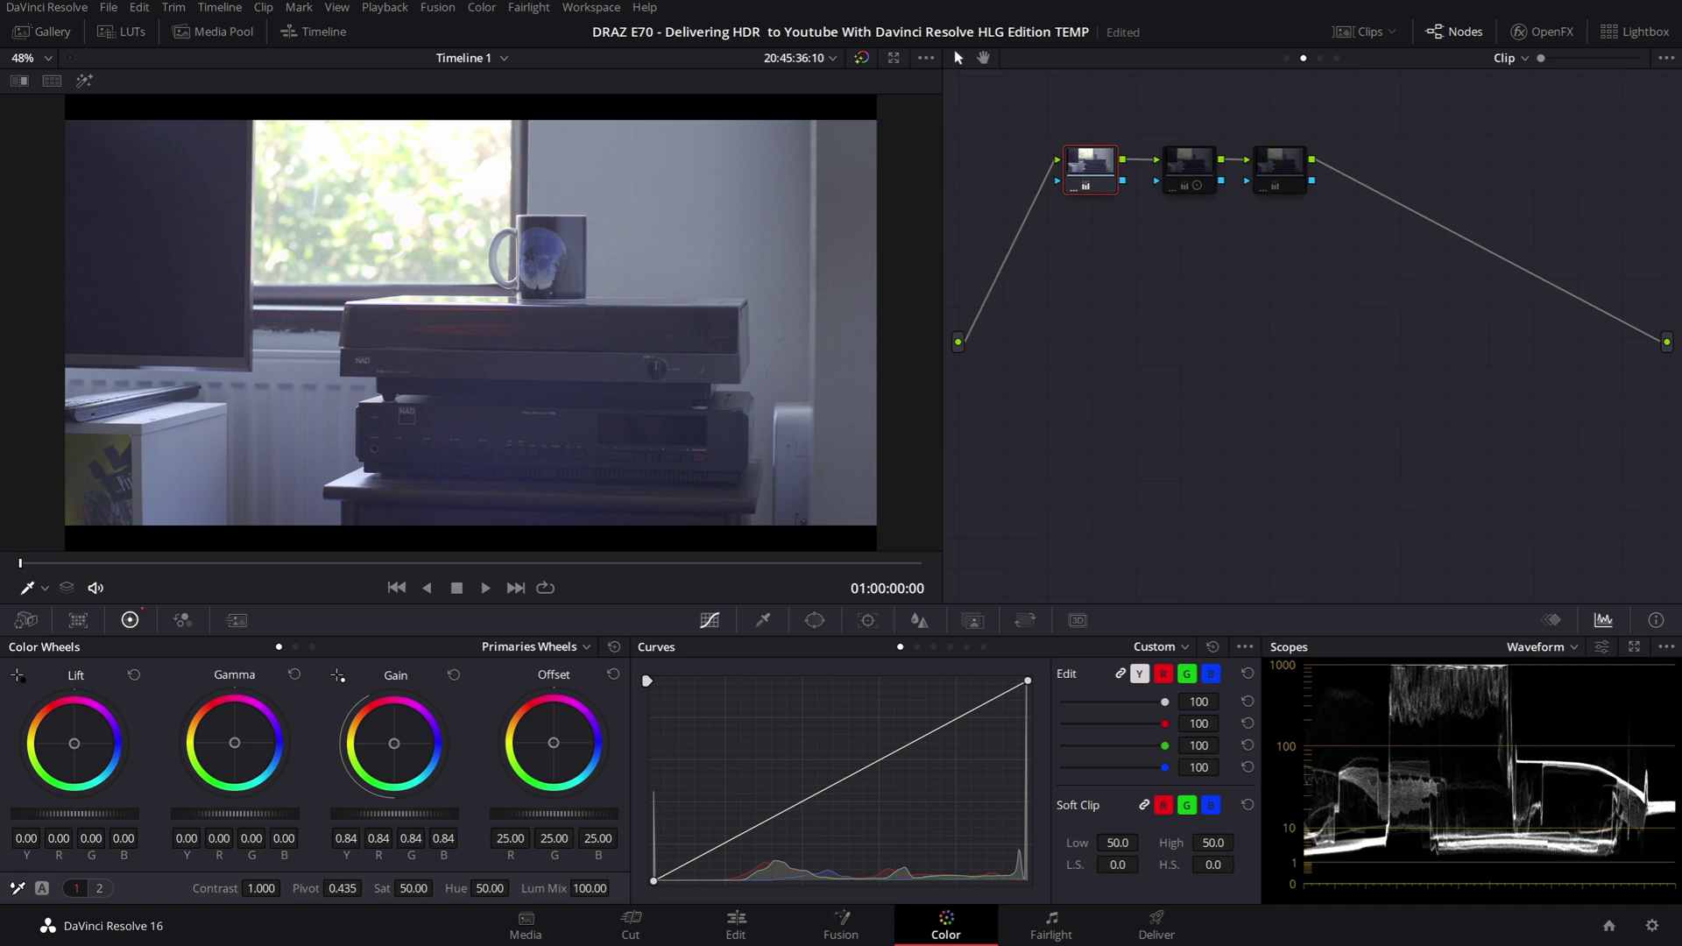
mouse_move(88, 813)
left_mouse_down()
mouse_move(31, 813)
mouse_move(57, 813)
left_mouse_up()
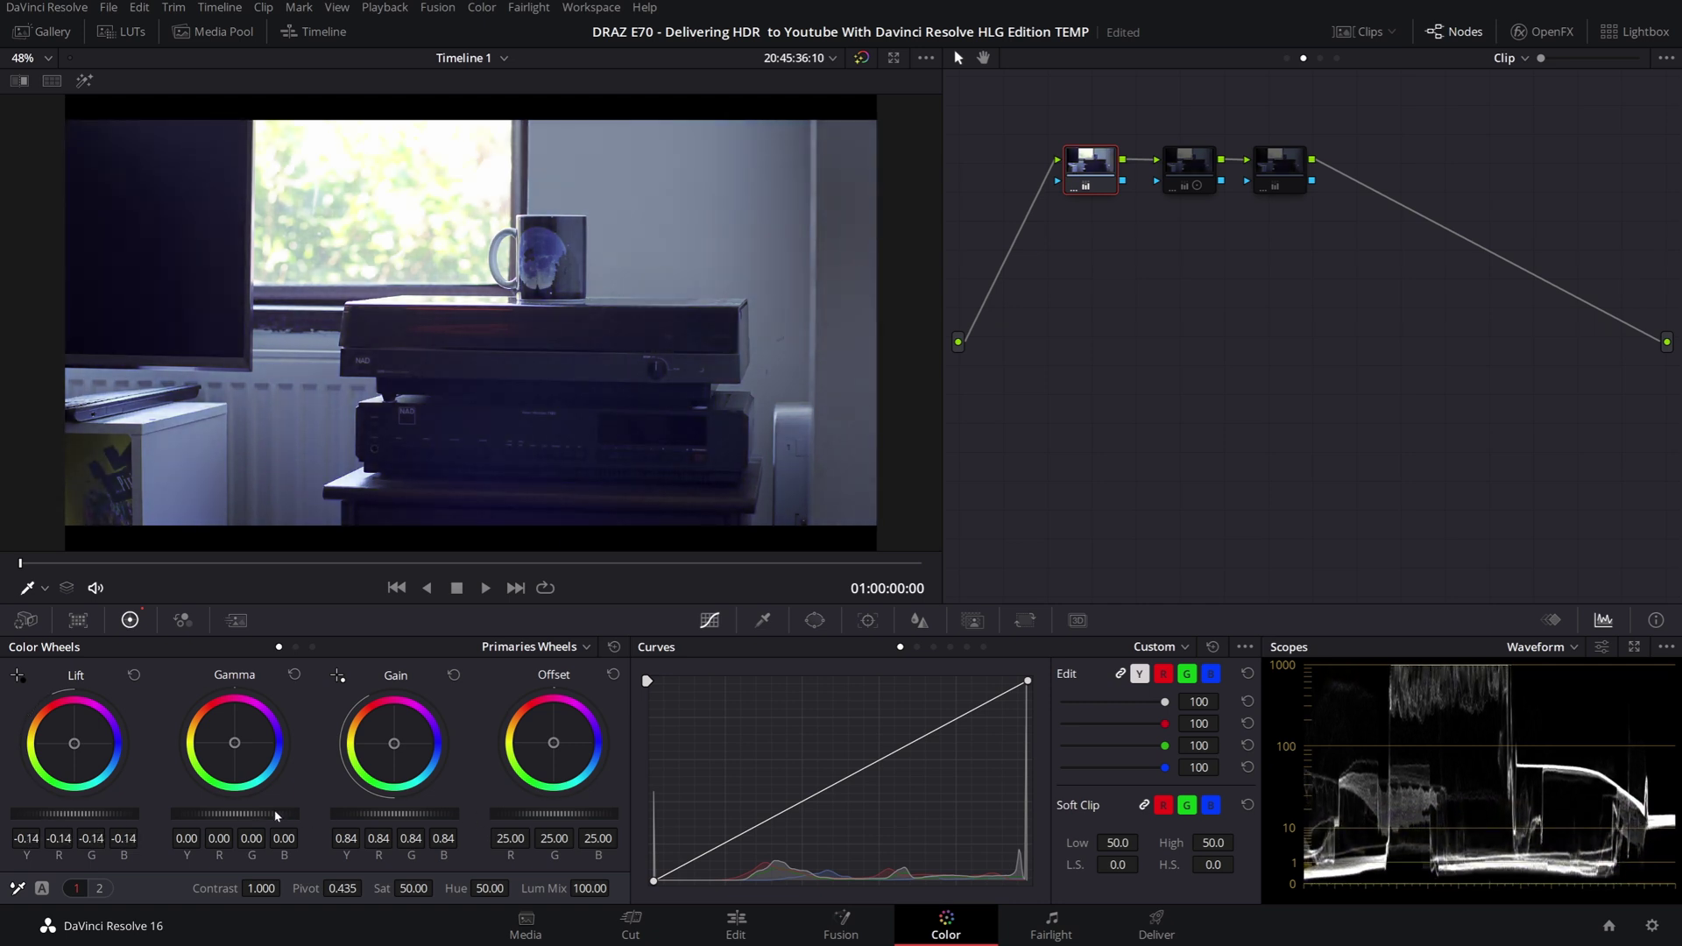
mouse_move(234, 813)
left_mouse_down()
mouse_move(209, 813)
mouse_move(237, 813)
left_mouse_up()
right_click(1120, 175)
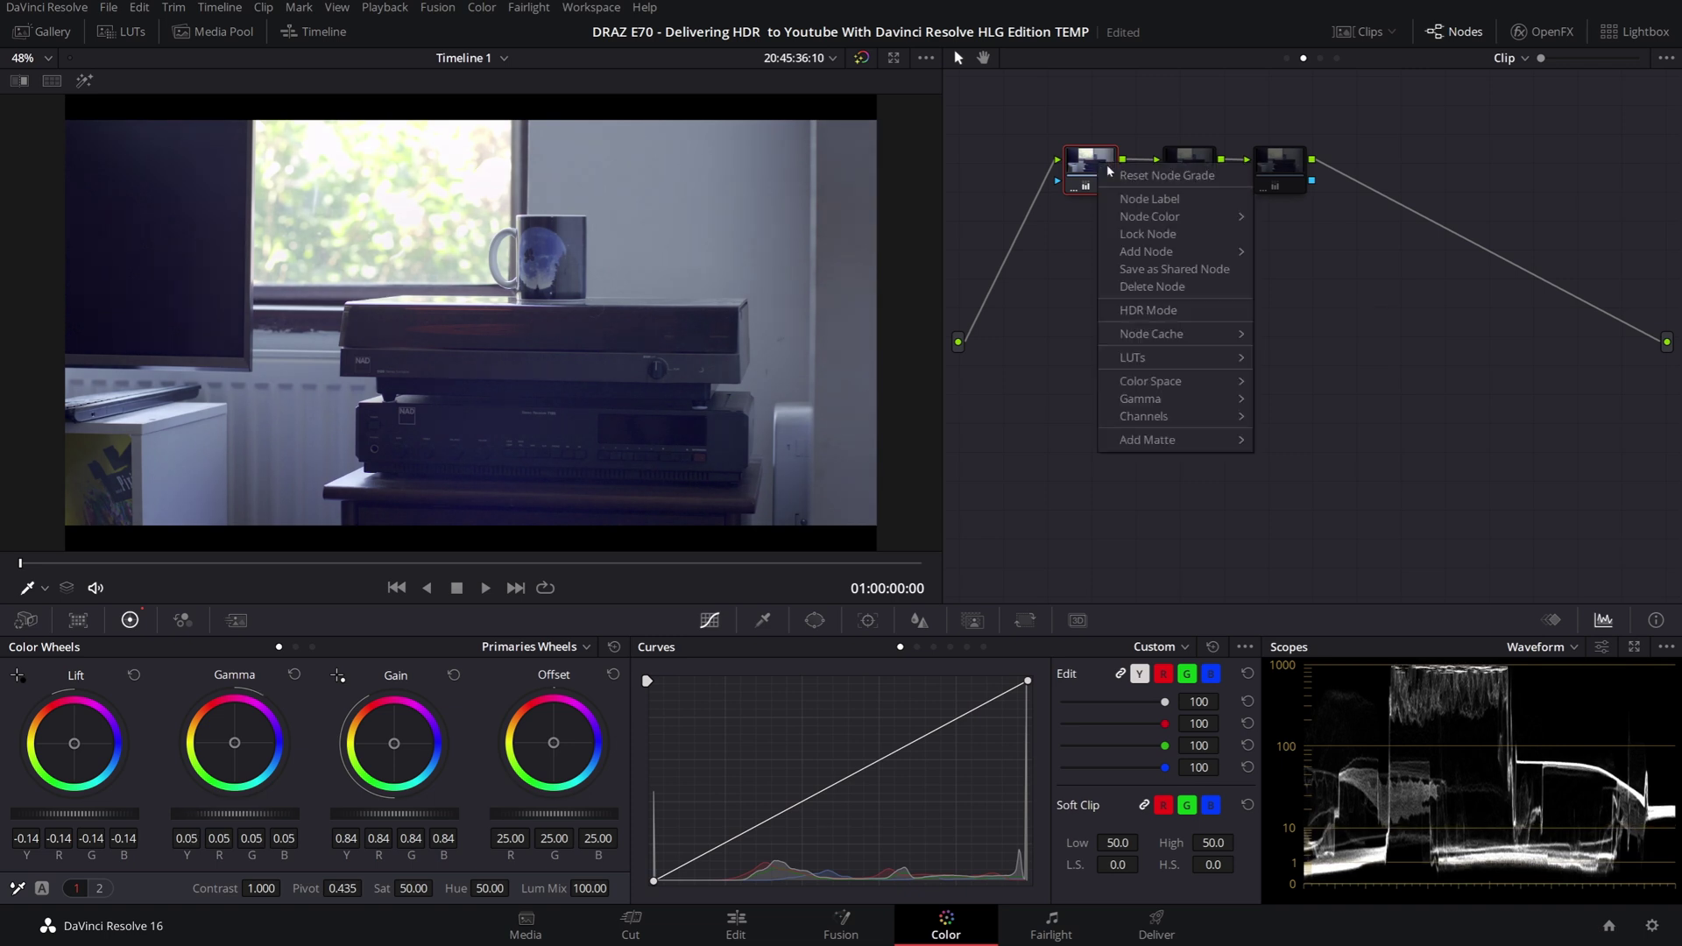
left_click(1121, 175)
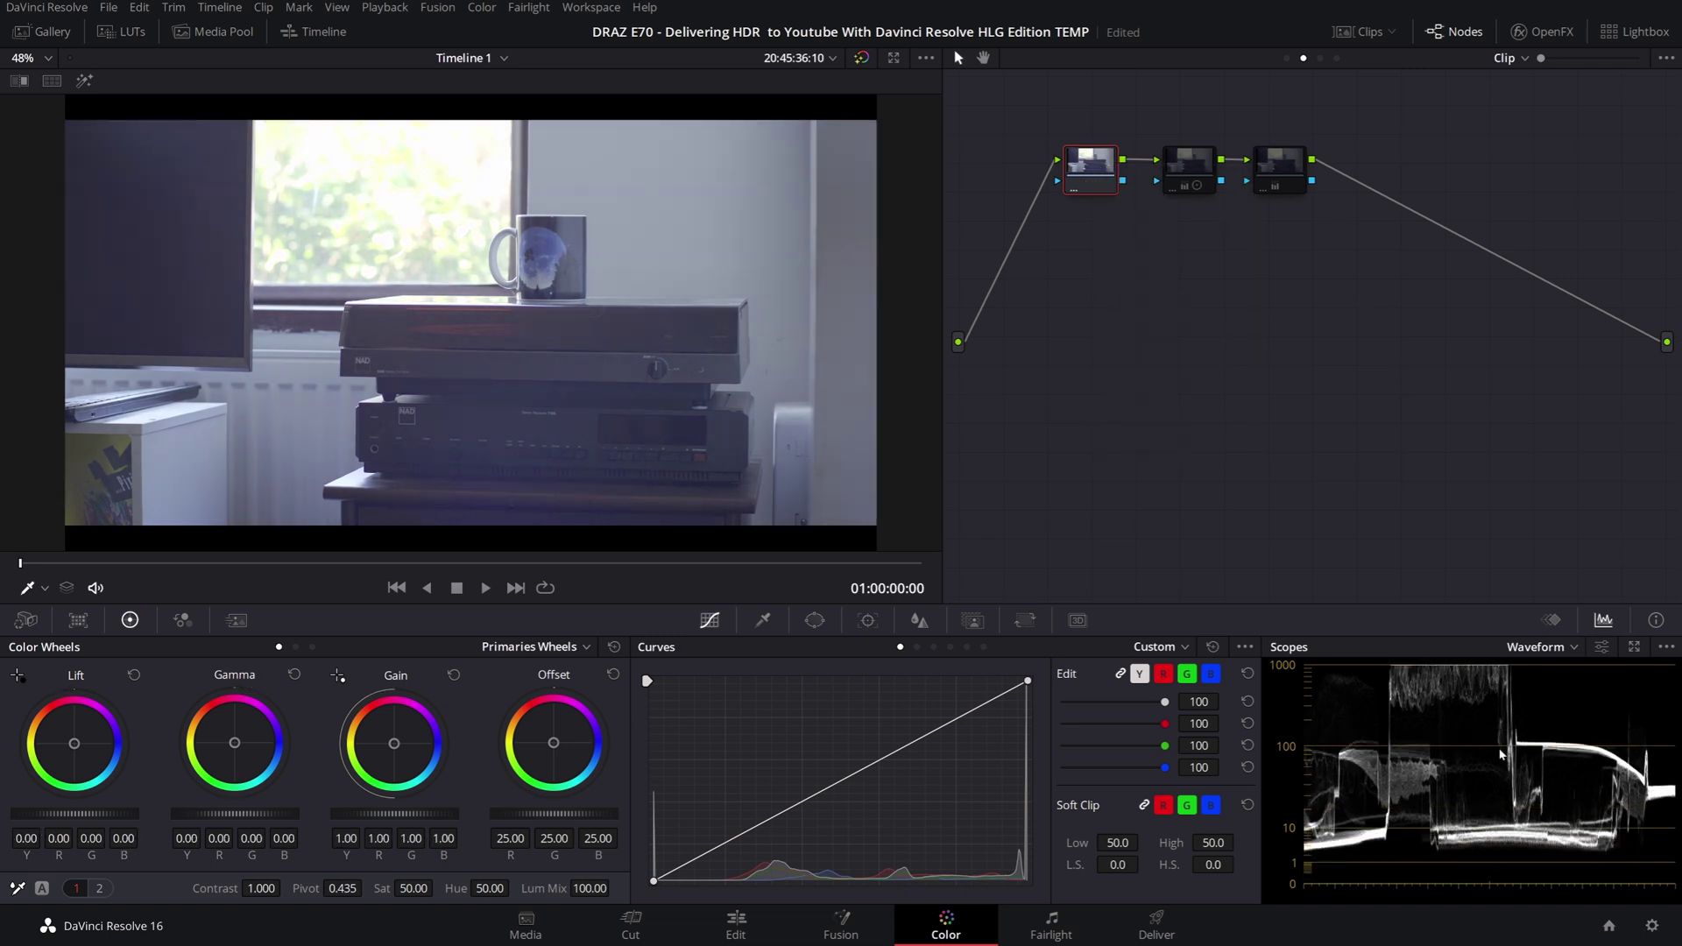
left_click(1653, 927)
Set the timeline colour space to Rec.2020 with Rec.2100 HLG gamma and save
left_click(824, 293)
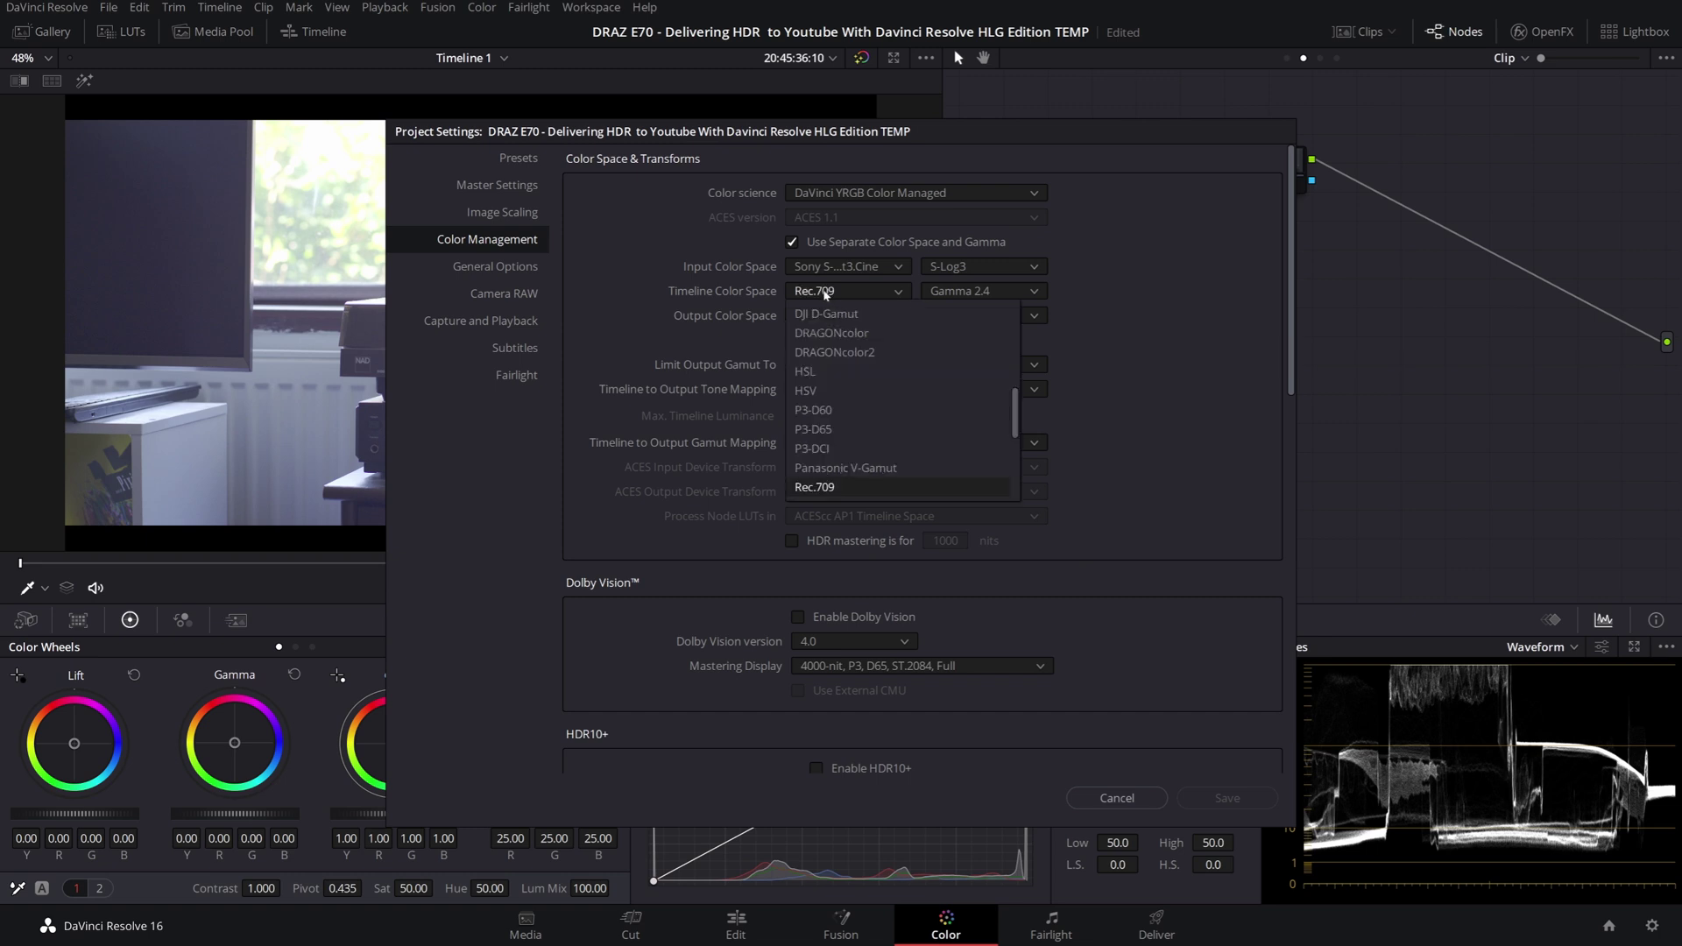
scroll(835, 433, "down", 2)
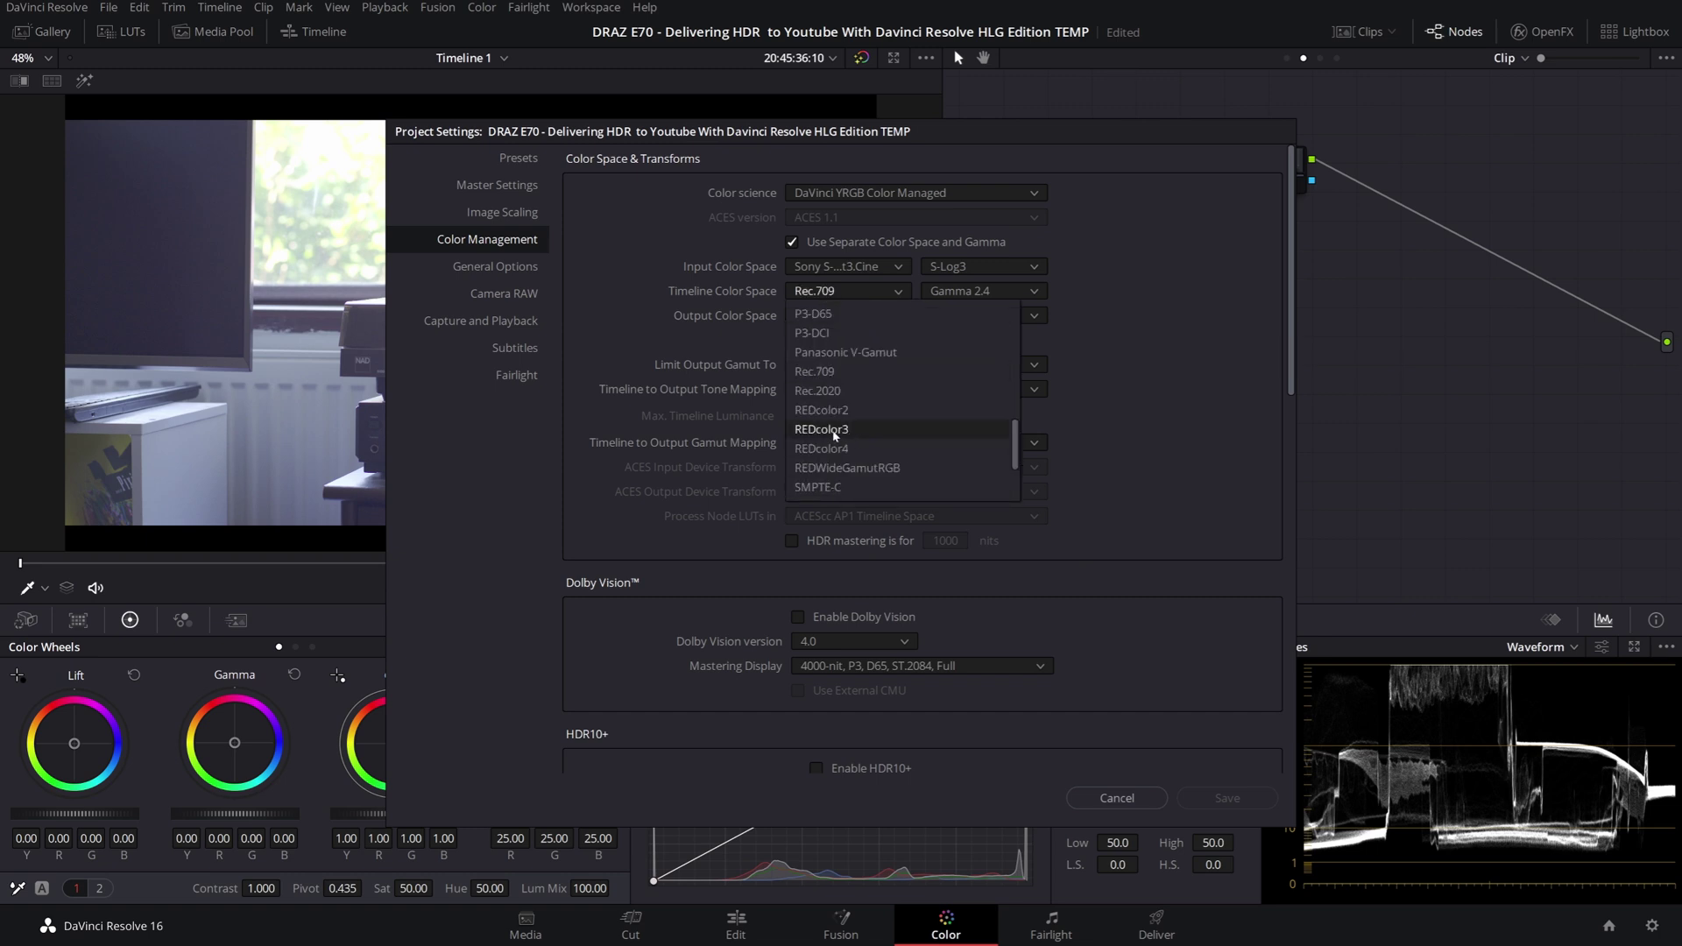
left_click(815, 391)
left_click(944, 294)
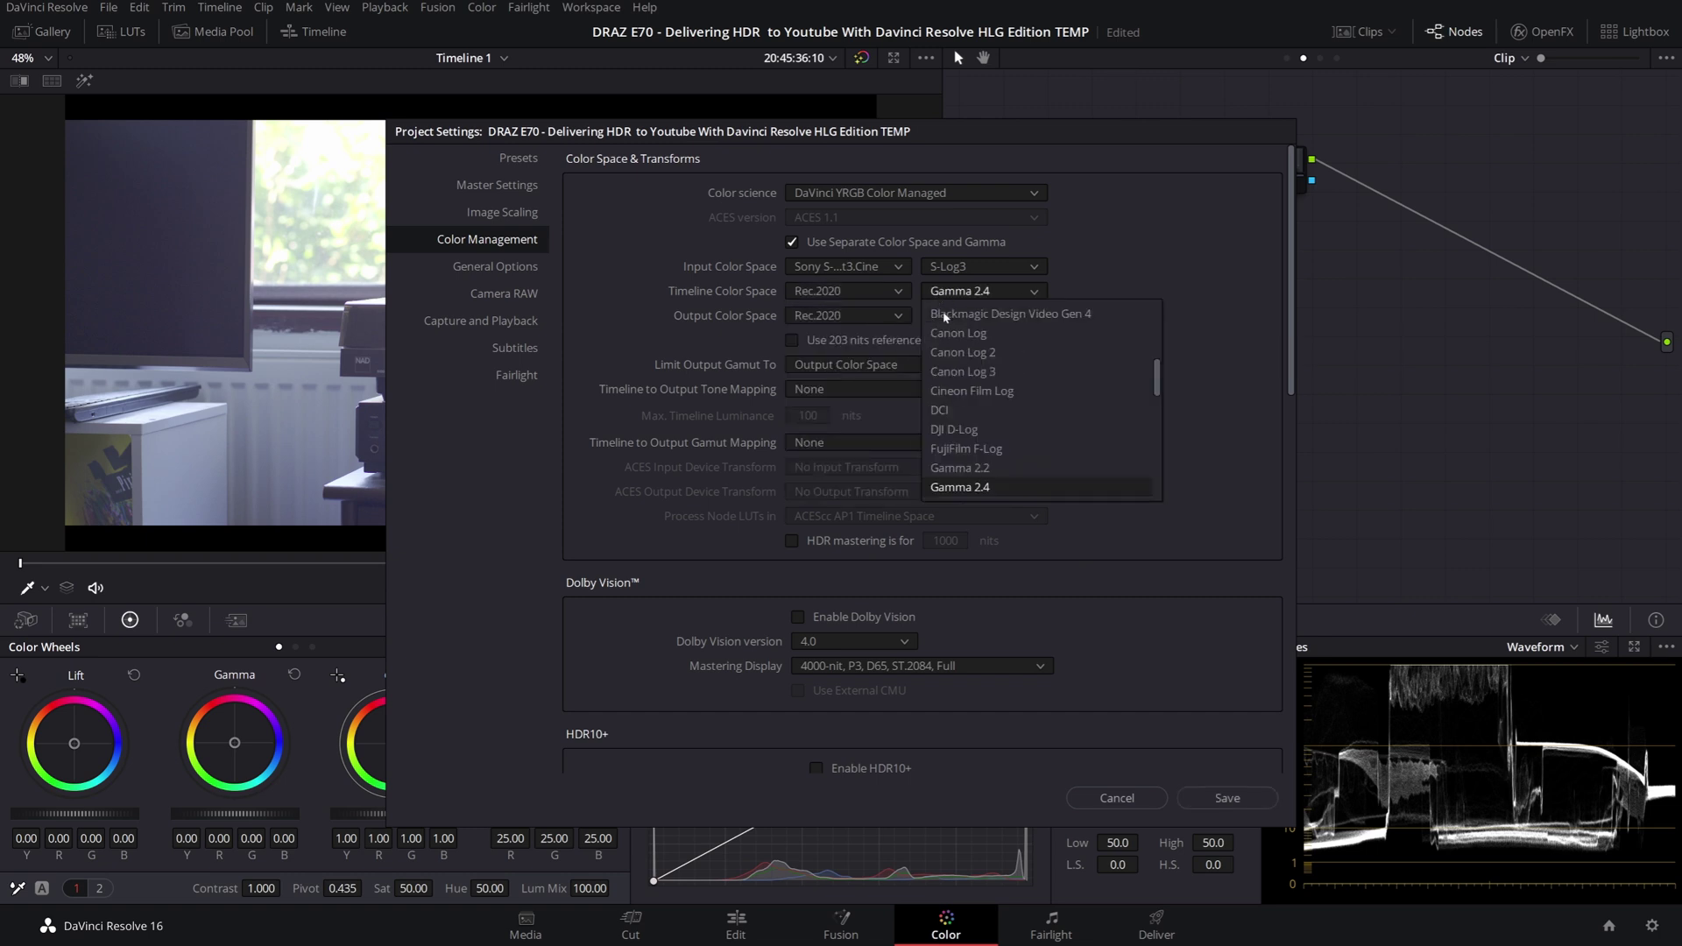
scroll(964, 394, "down", 4)
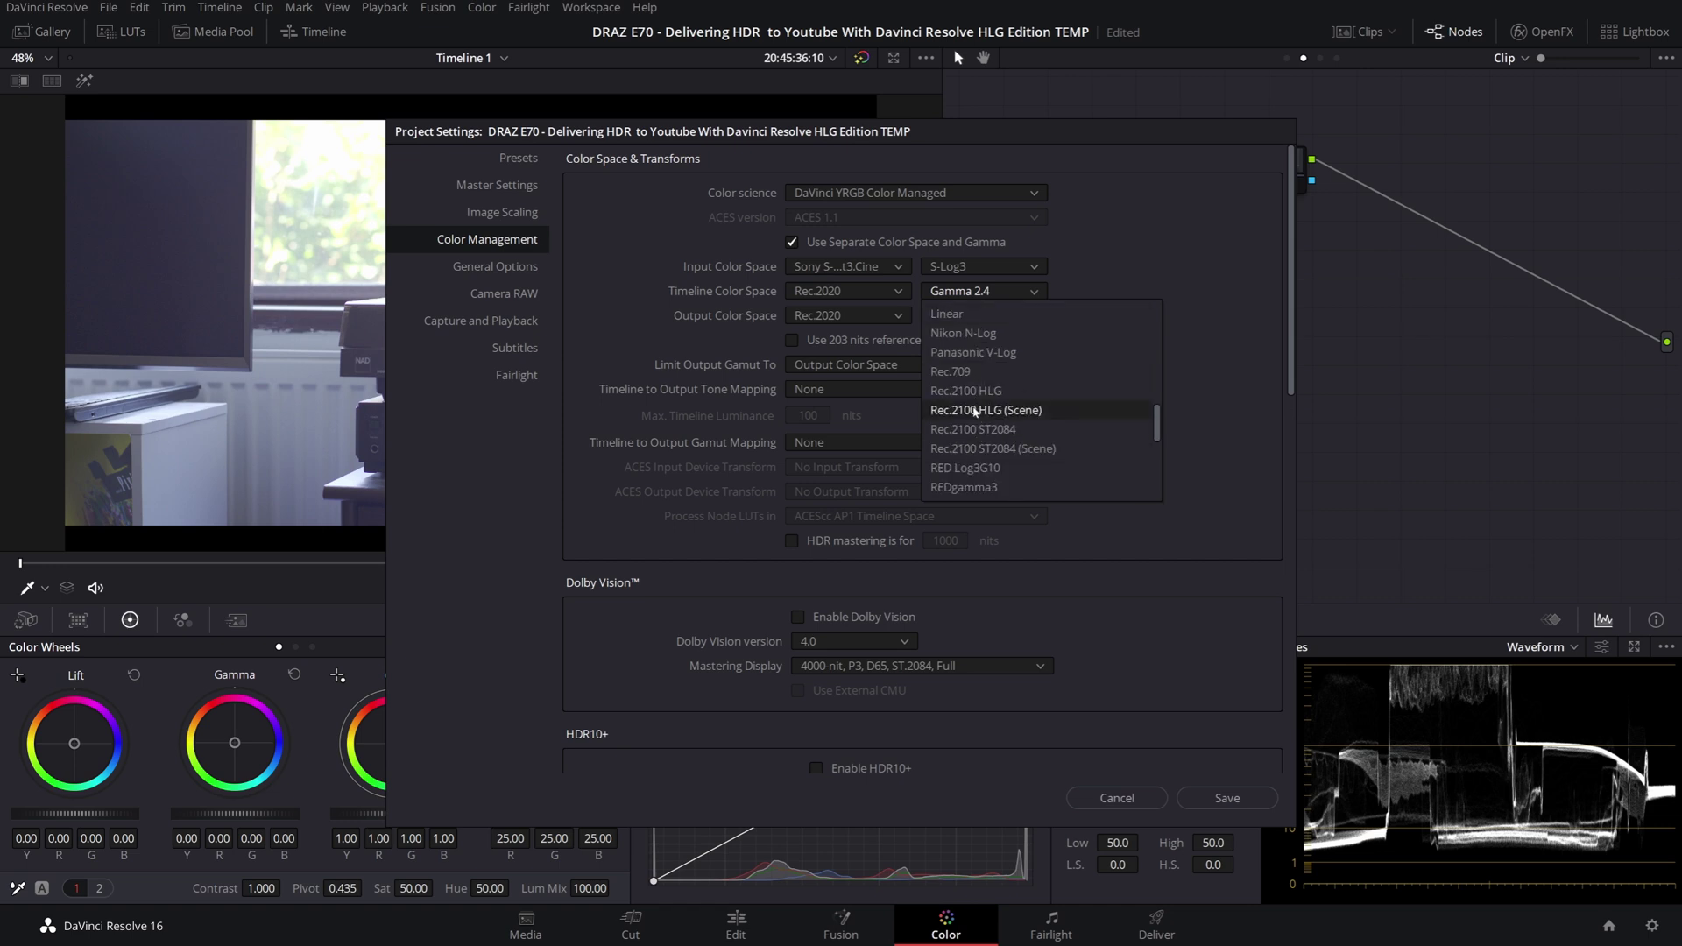
left_click(974, 391)
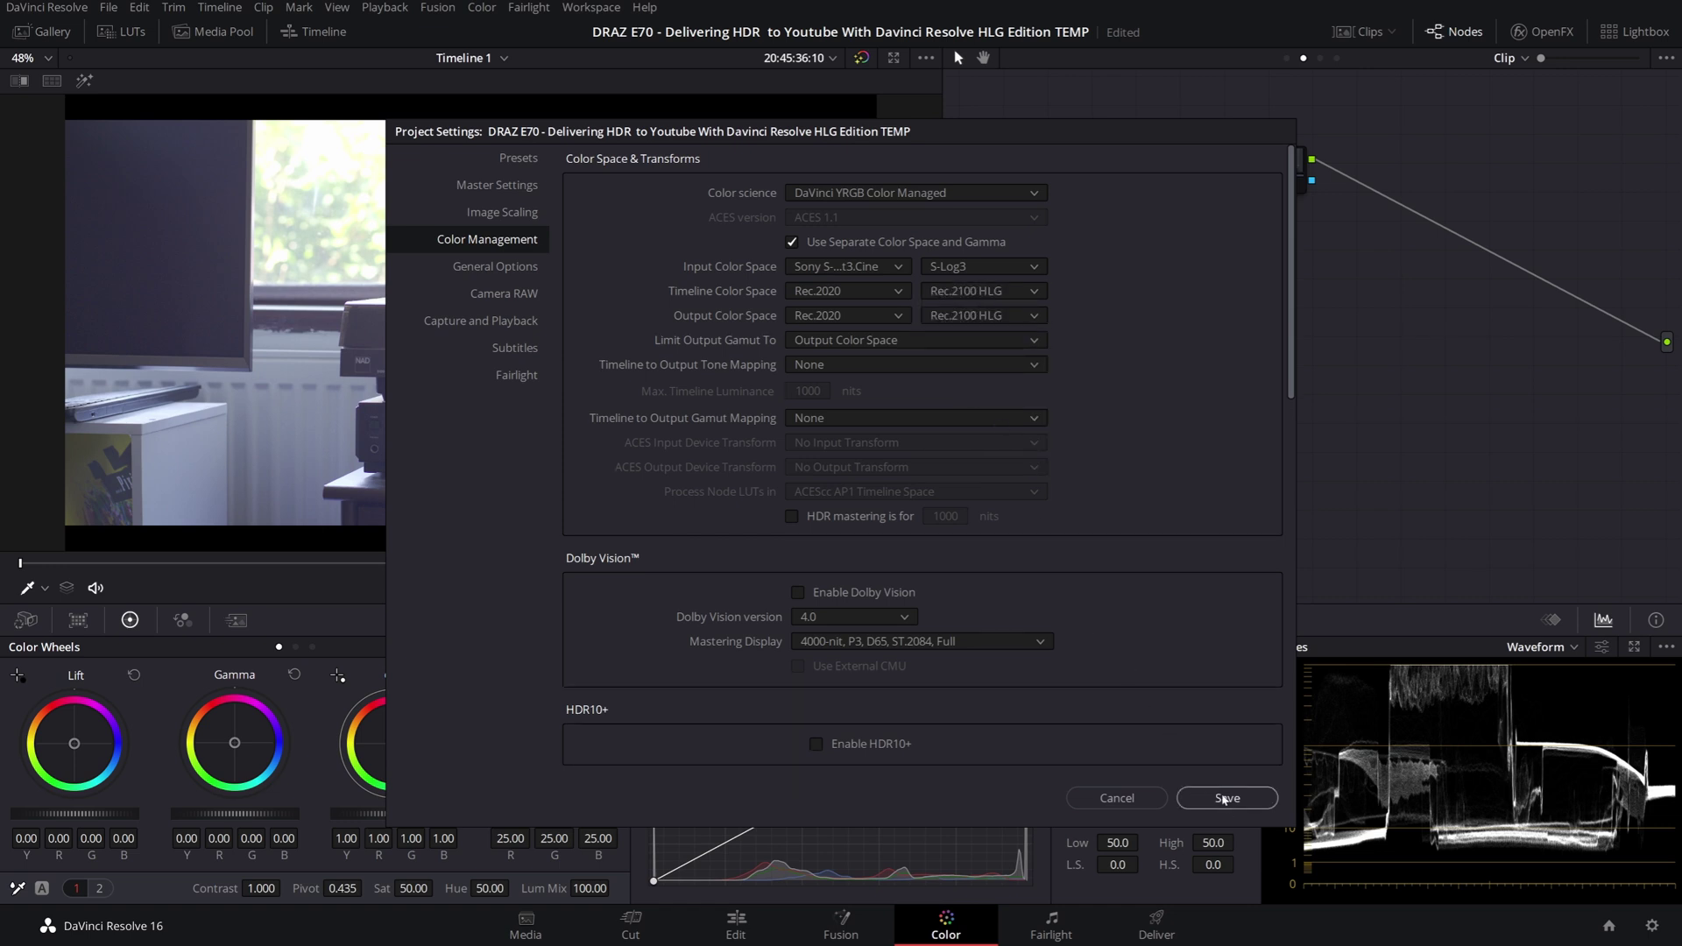
left_click(1225, 797)
Slightly lower gain, lift and gamma on node 1, then delete that node
left_click_drag(440, 818, 419, 818)
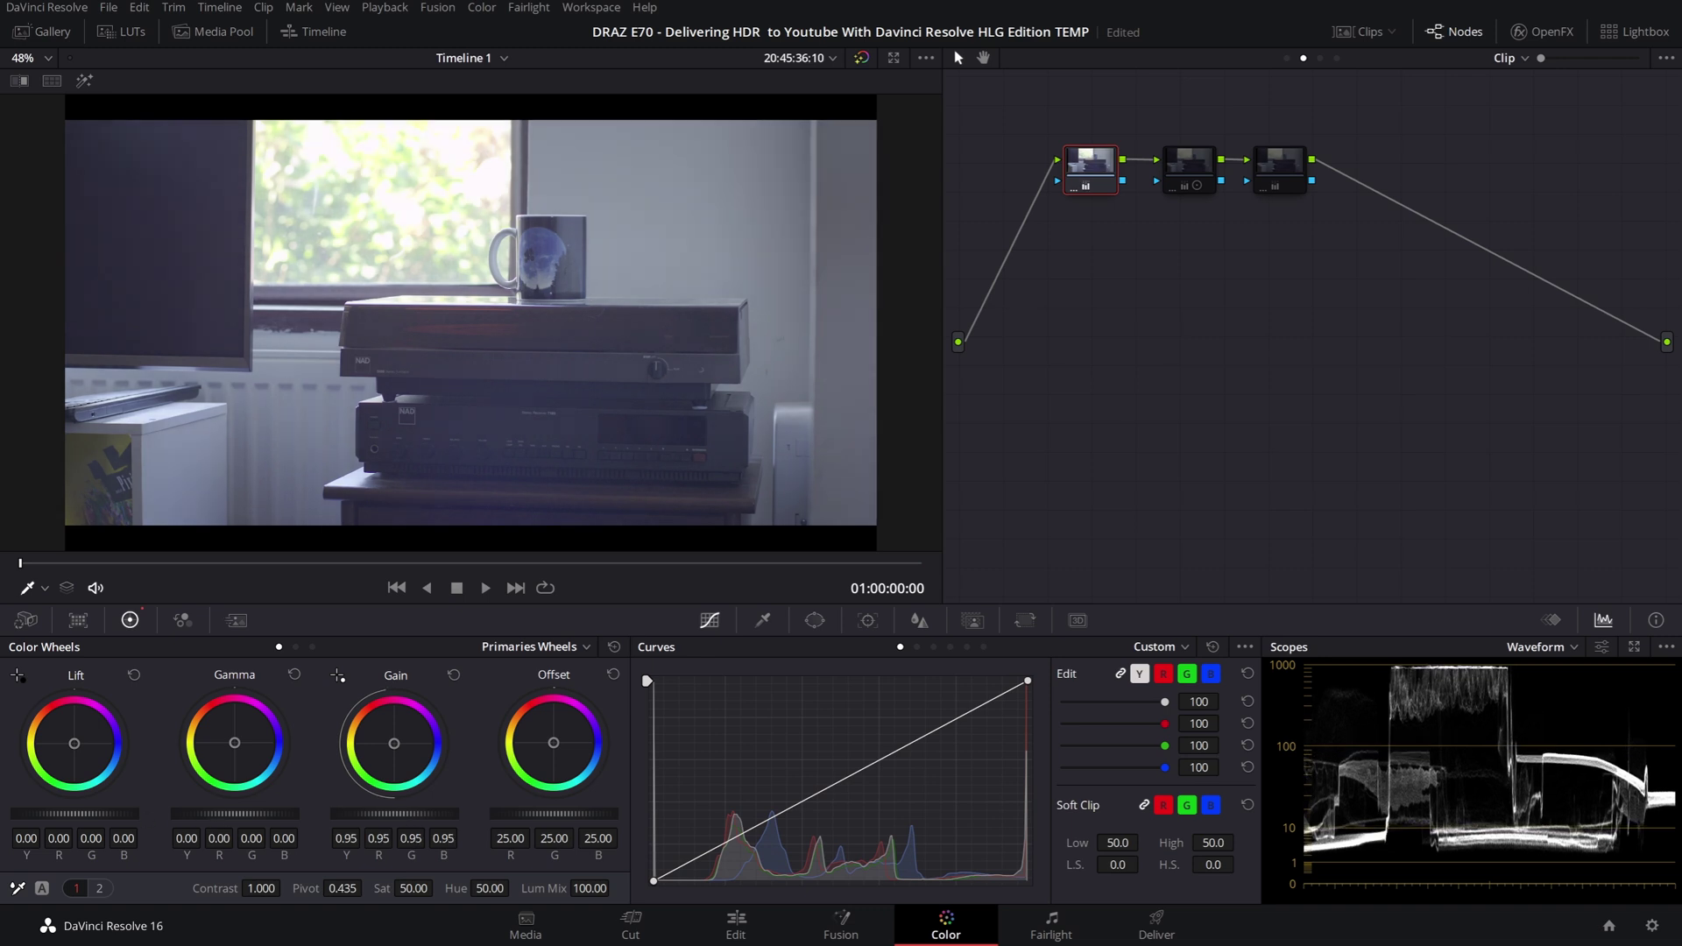
left_click_drag(74, 813, 57, 812)
left_click_drag(286, 812, 296, 812)
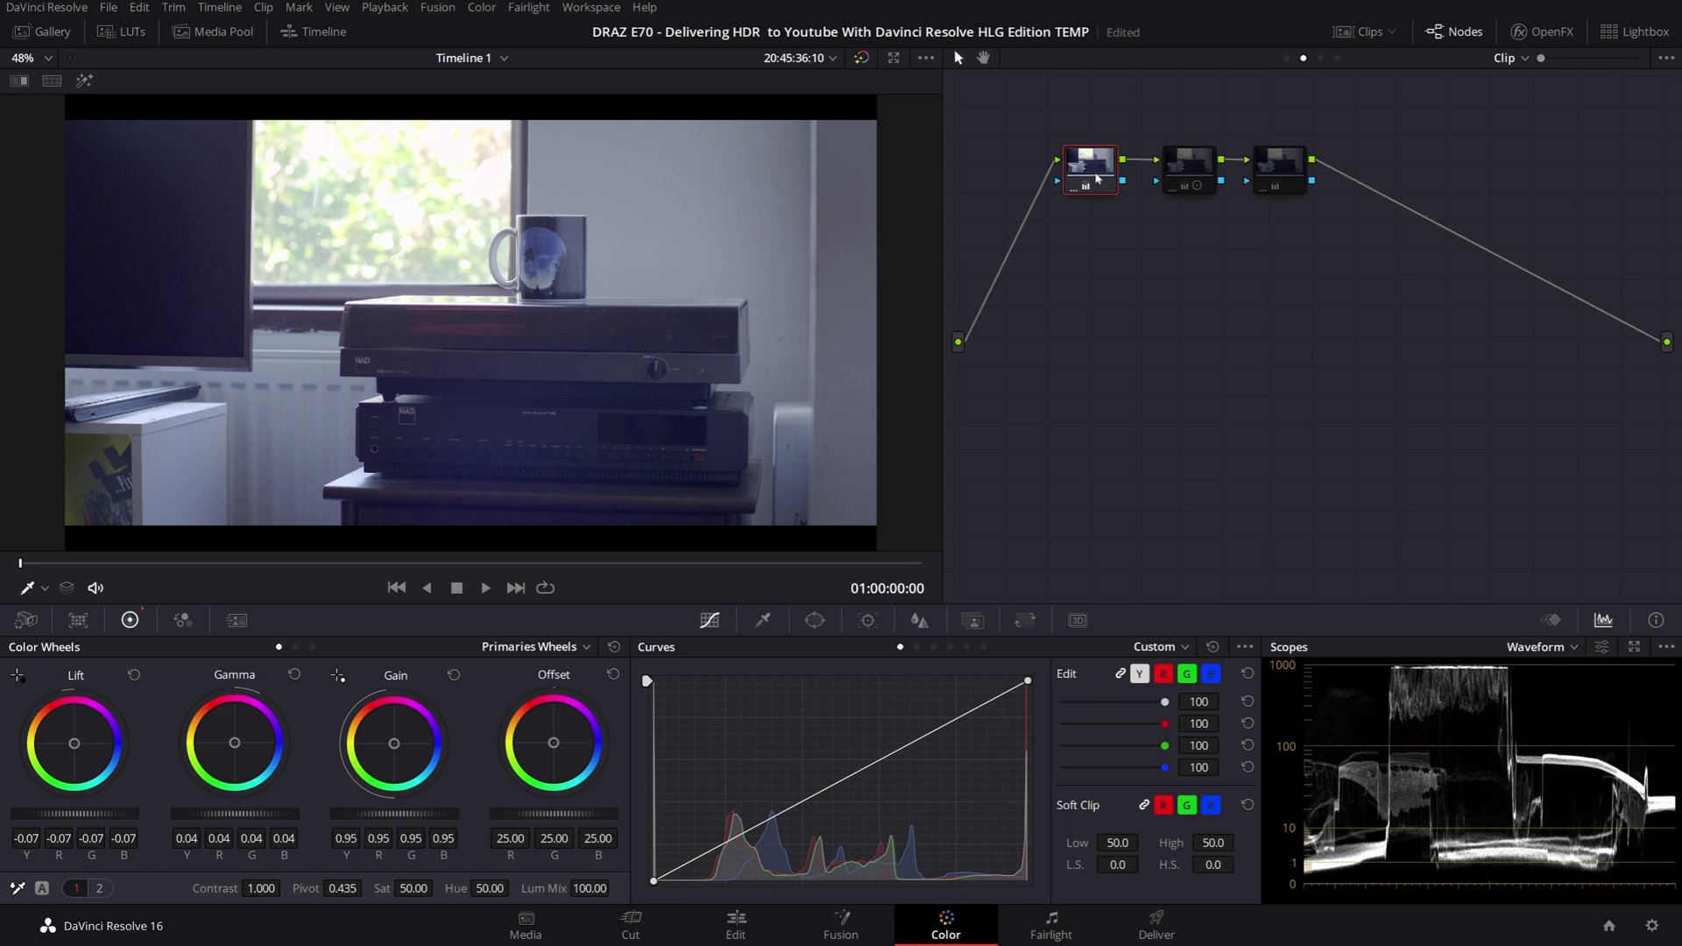
key("Delete")
left_click(1652, 925)
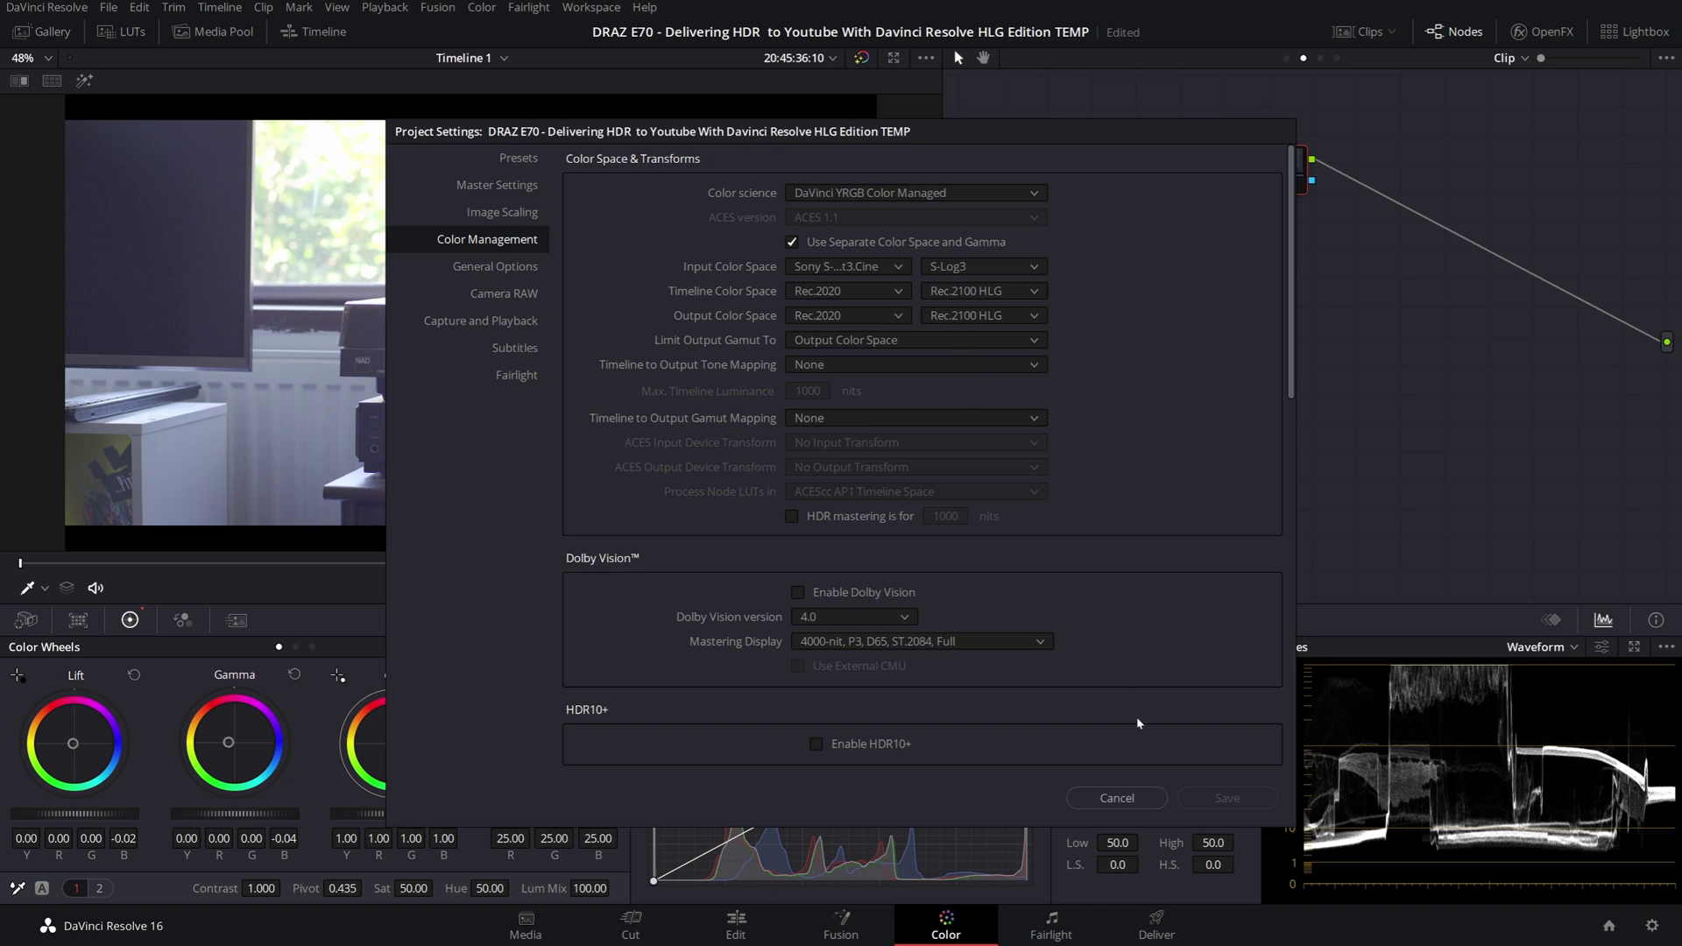
Close Project Settings with Escape, leaving the two-node grade unchanged
key("Escape")
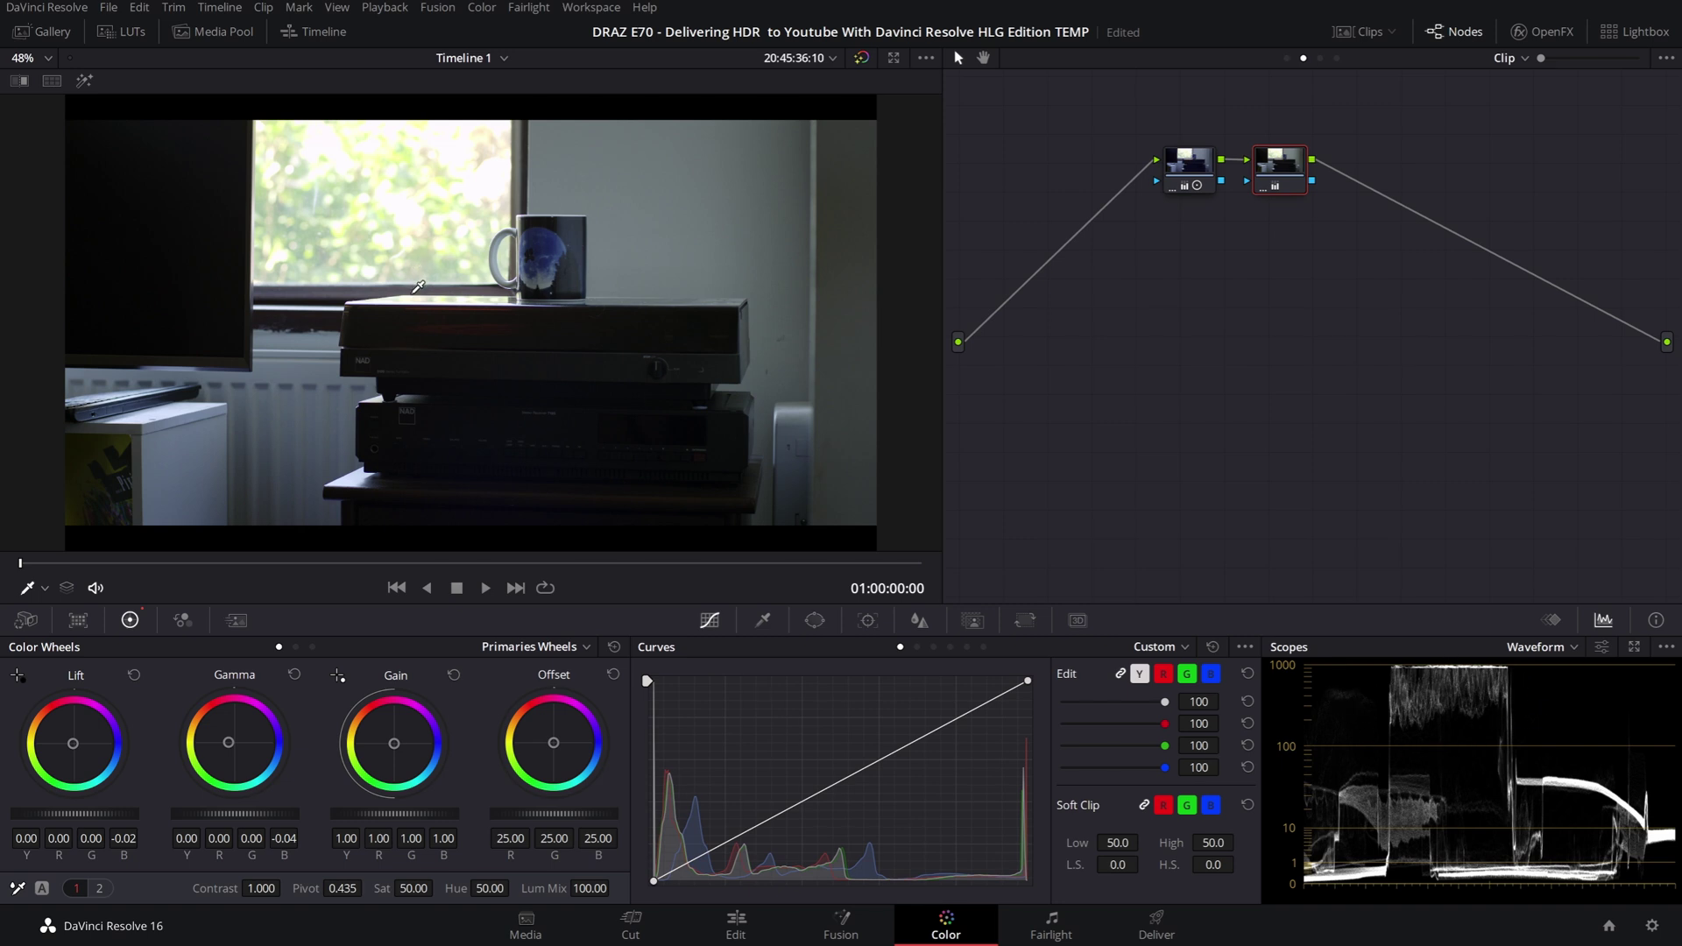
left_click(1652, 925)
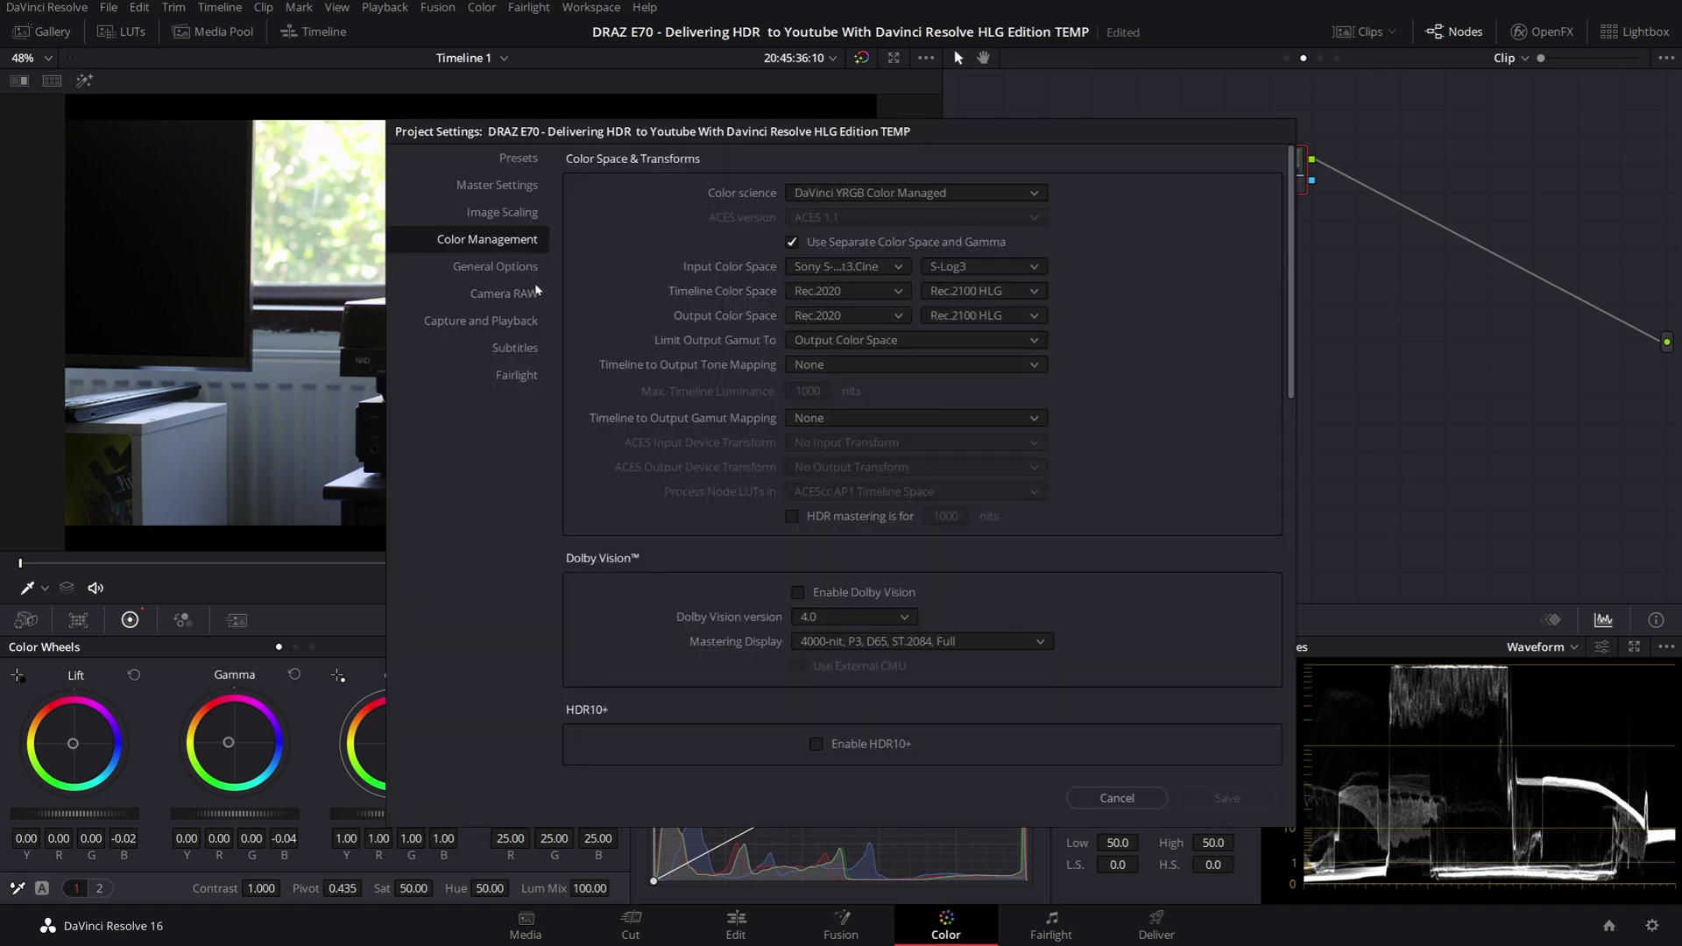
scroll(652, 385, "down", 9)
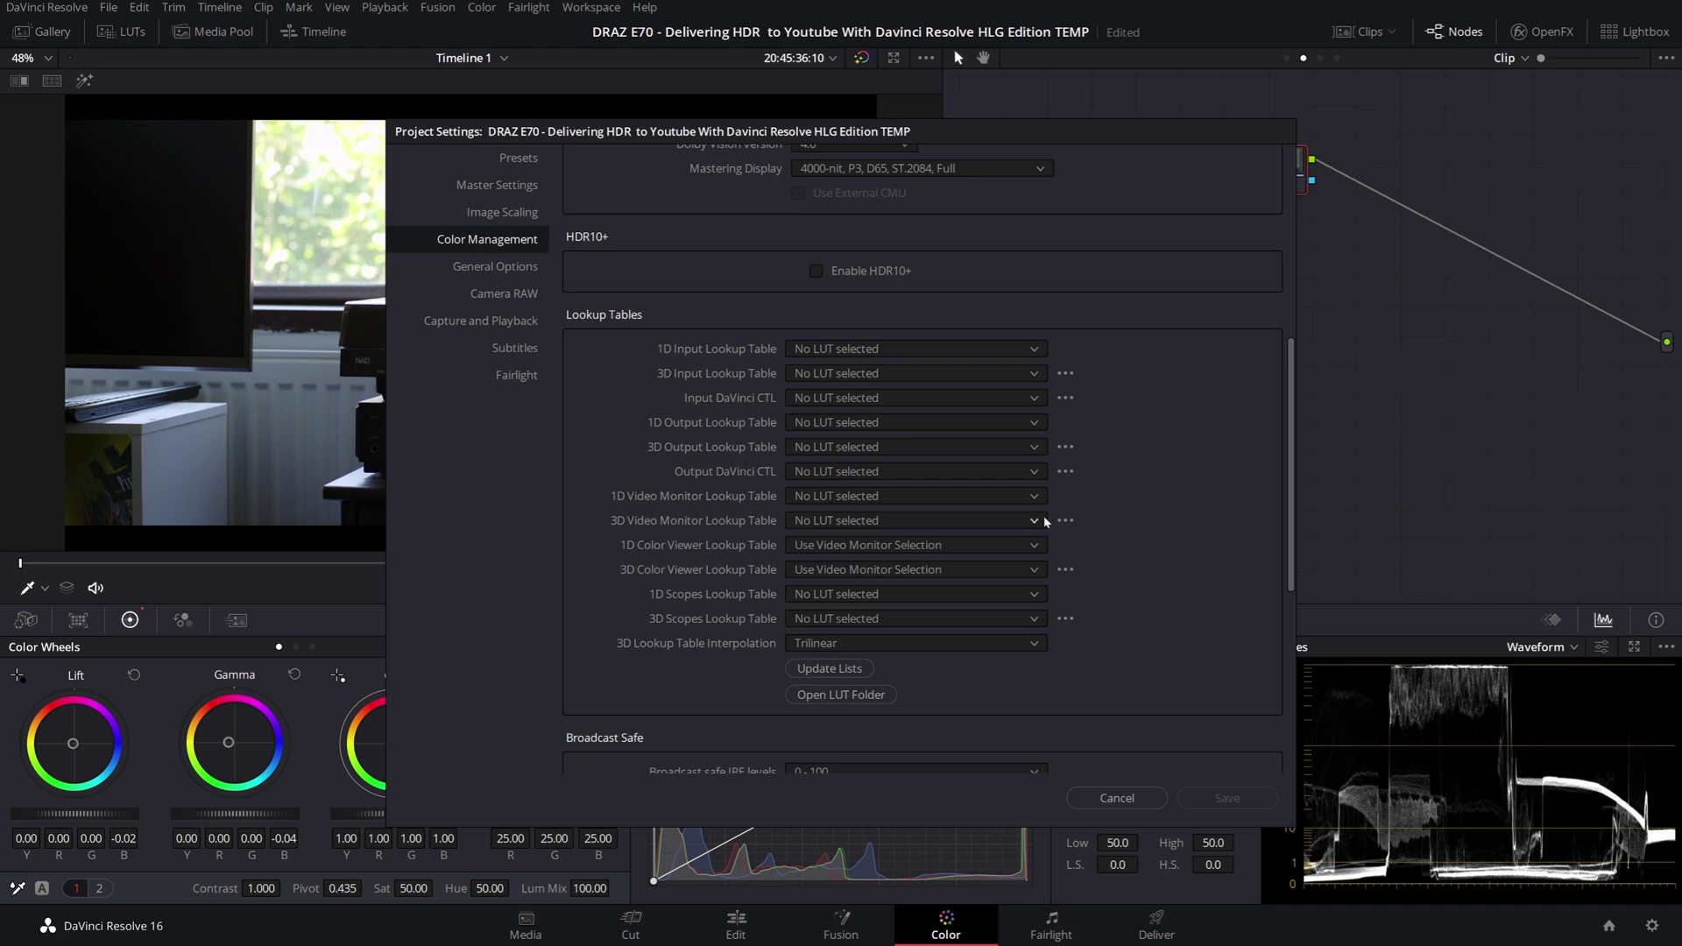
left_click(1034, 520)
mouse_move(1191, 688)
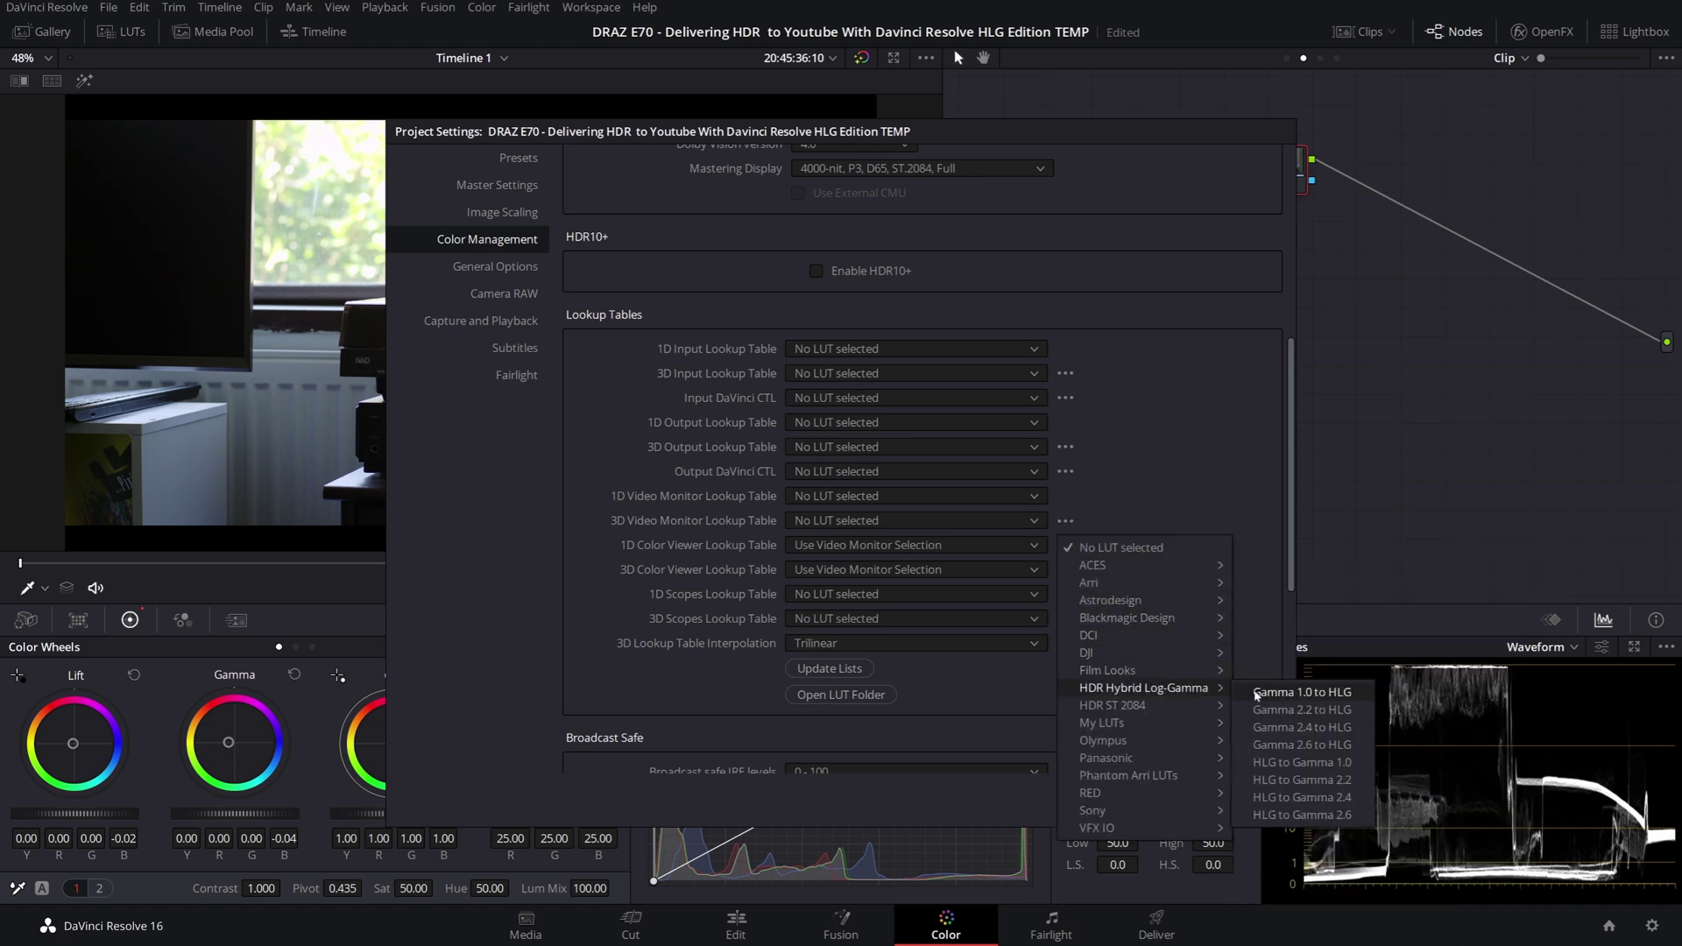
left_click(1302, 797)
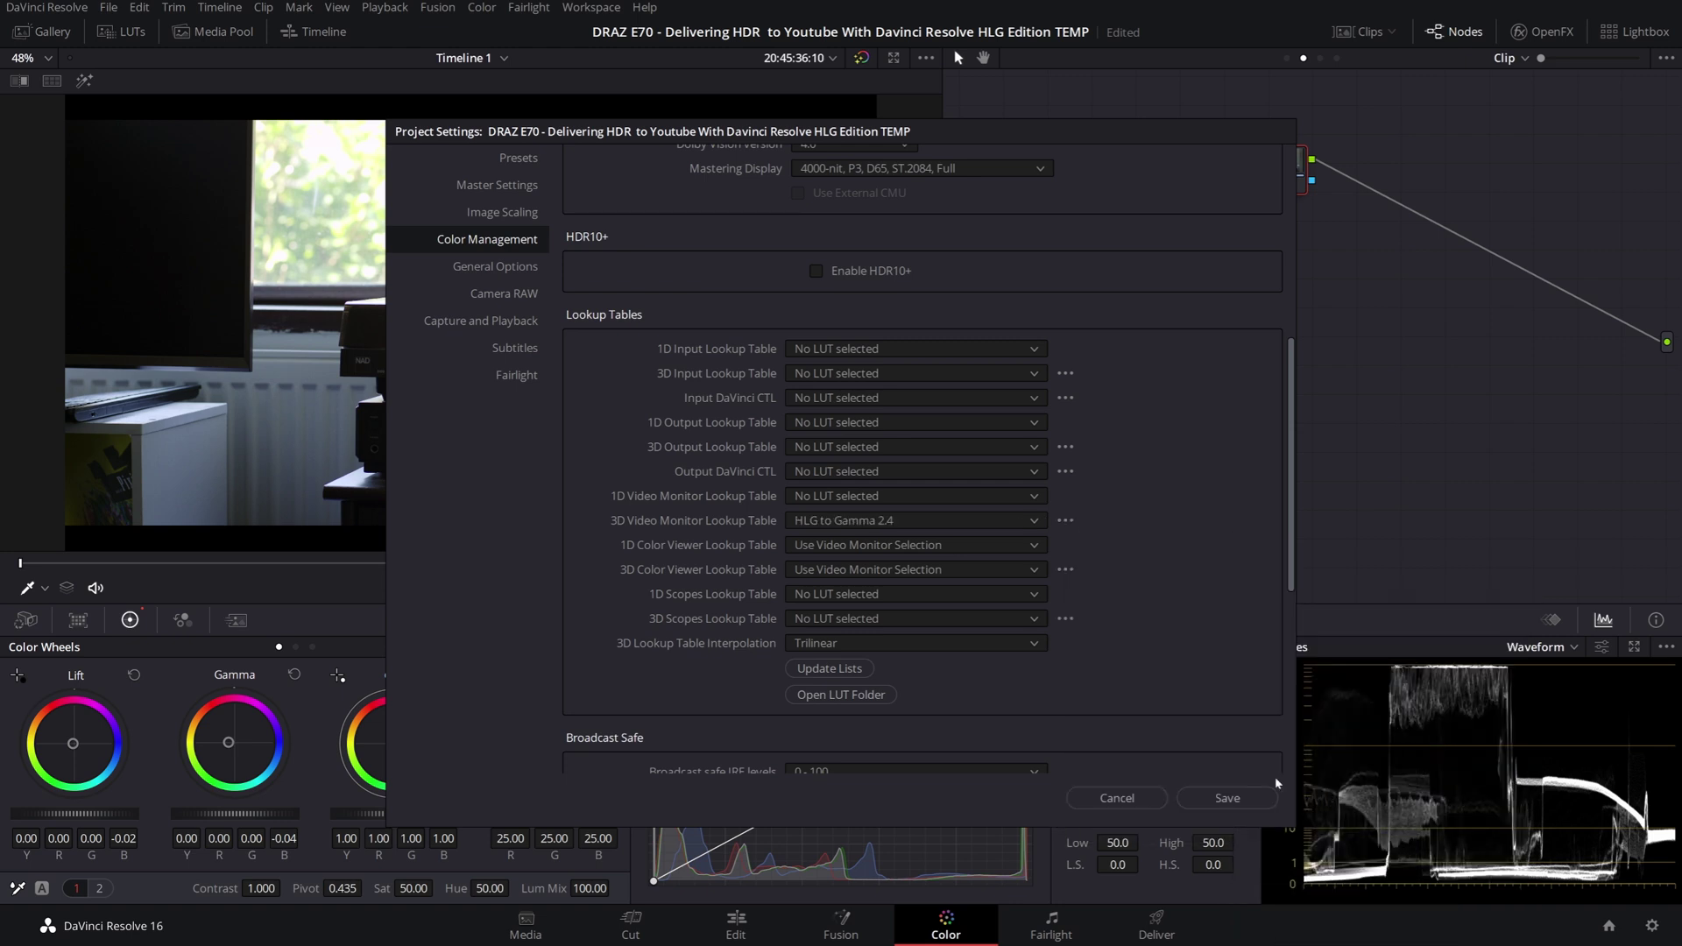
left_click(1219, 797)
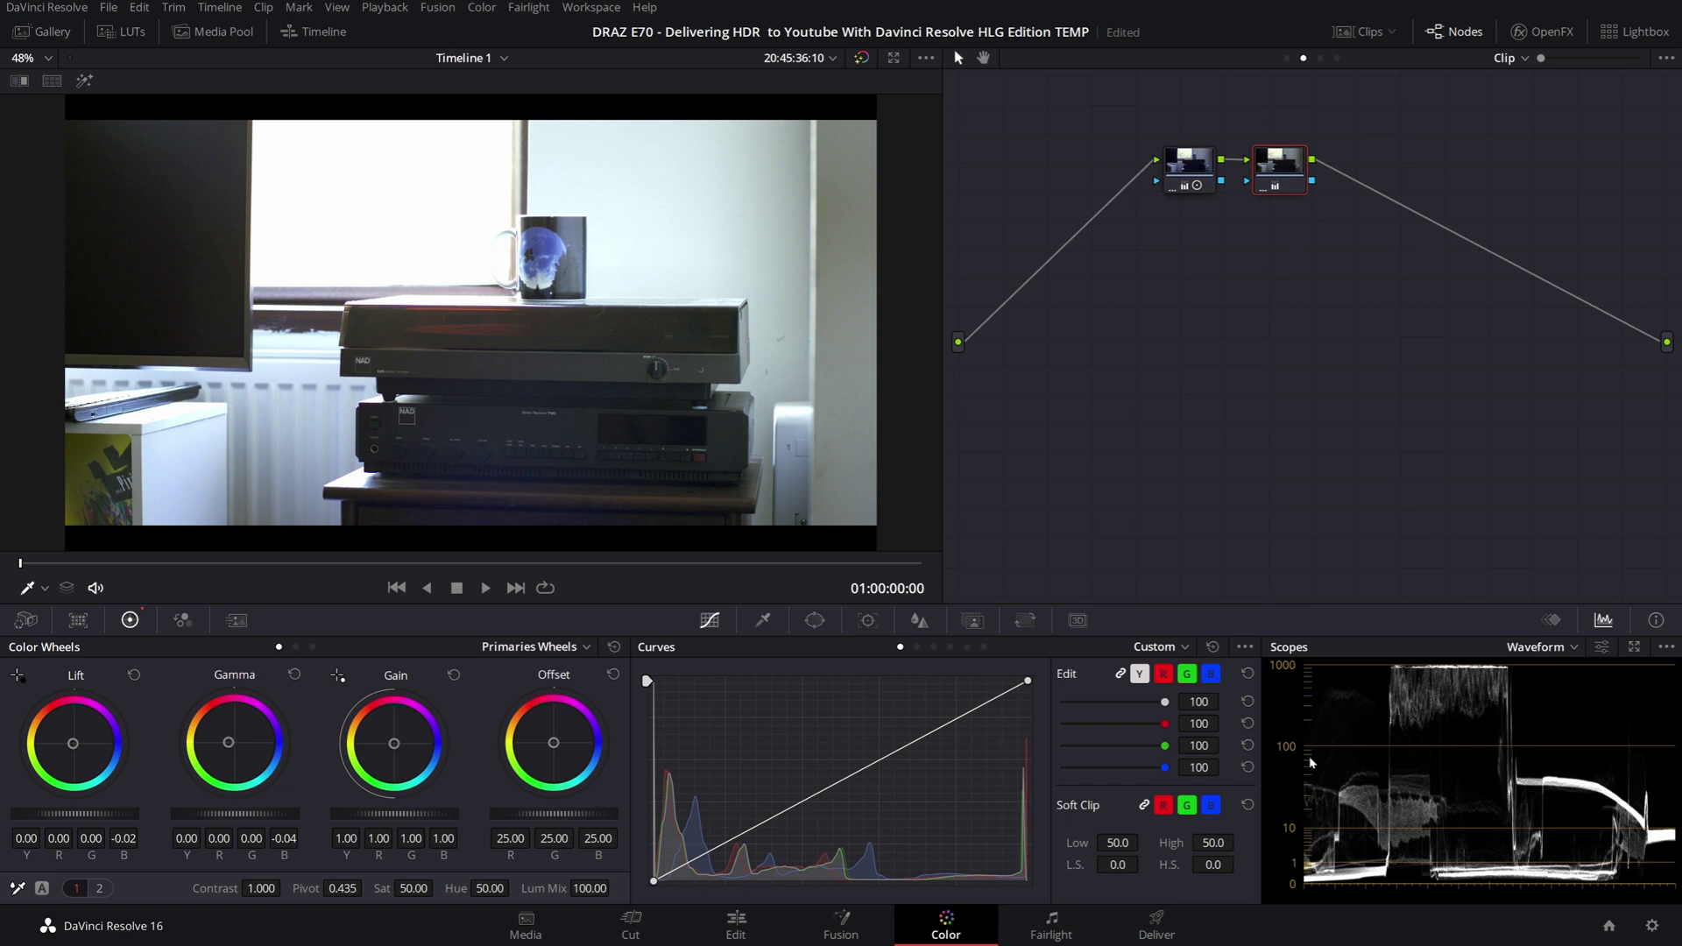
left_click(1652, 925)
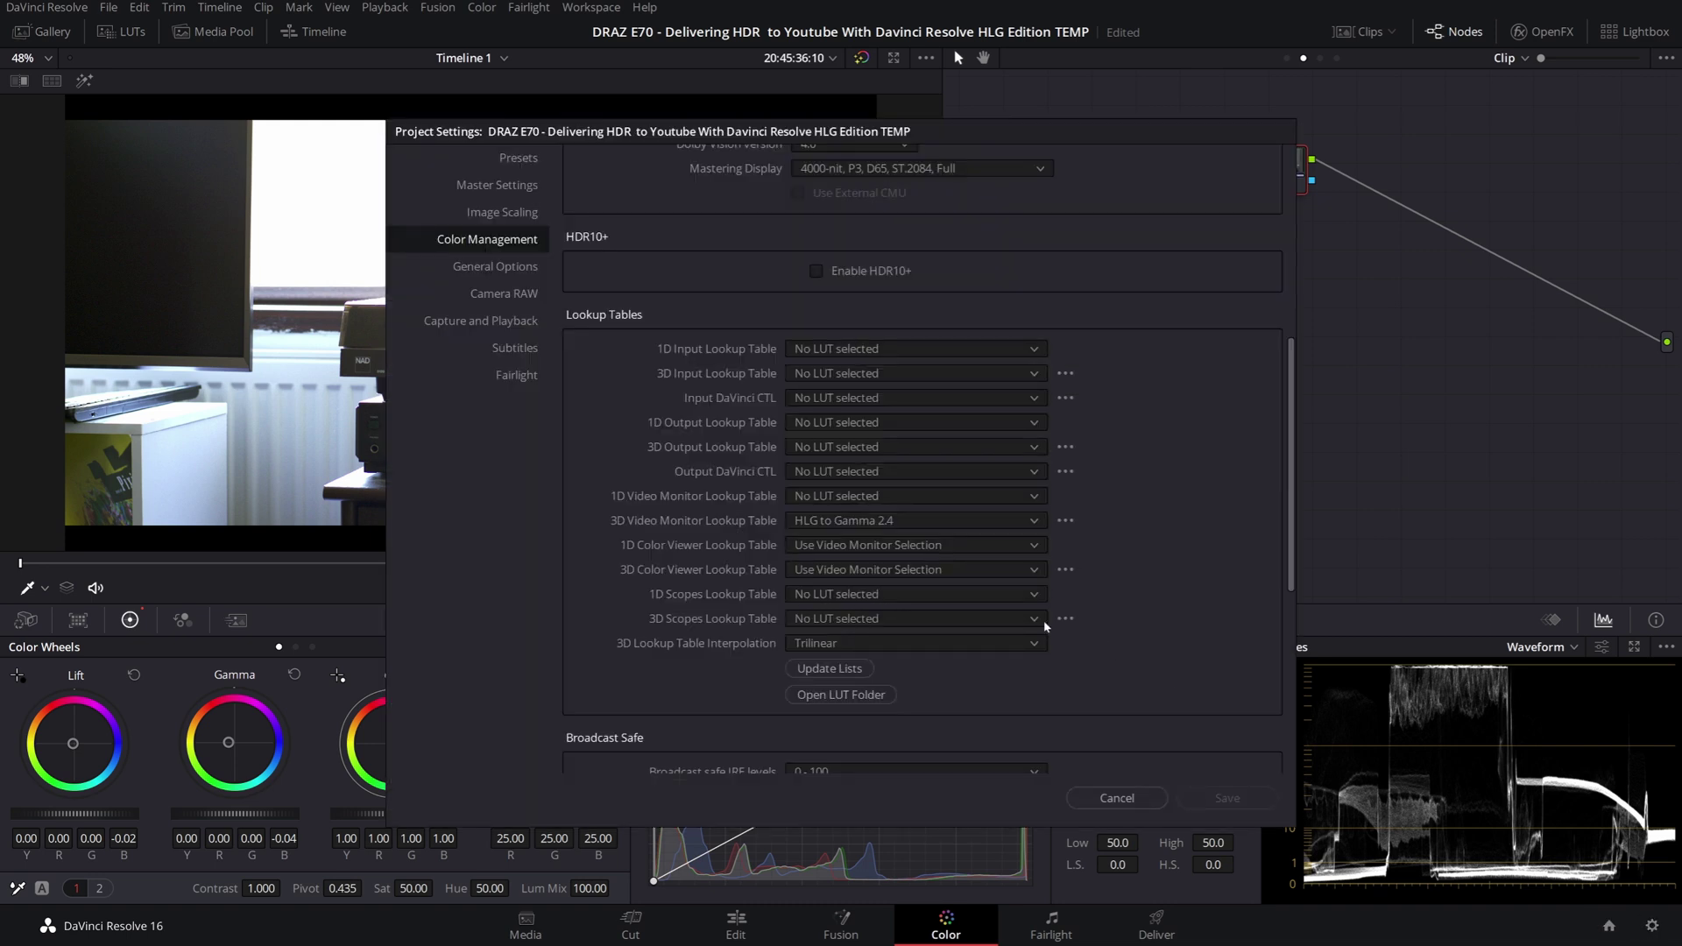
left_click(1034, 522)
left_click(1099, 544)
left_click(1224, 799)
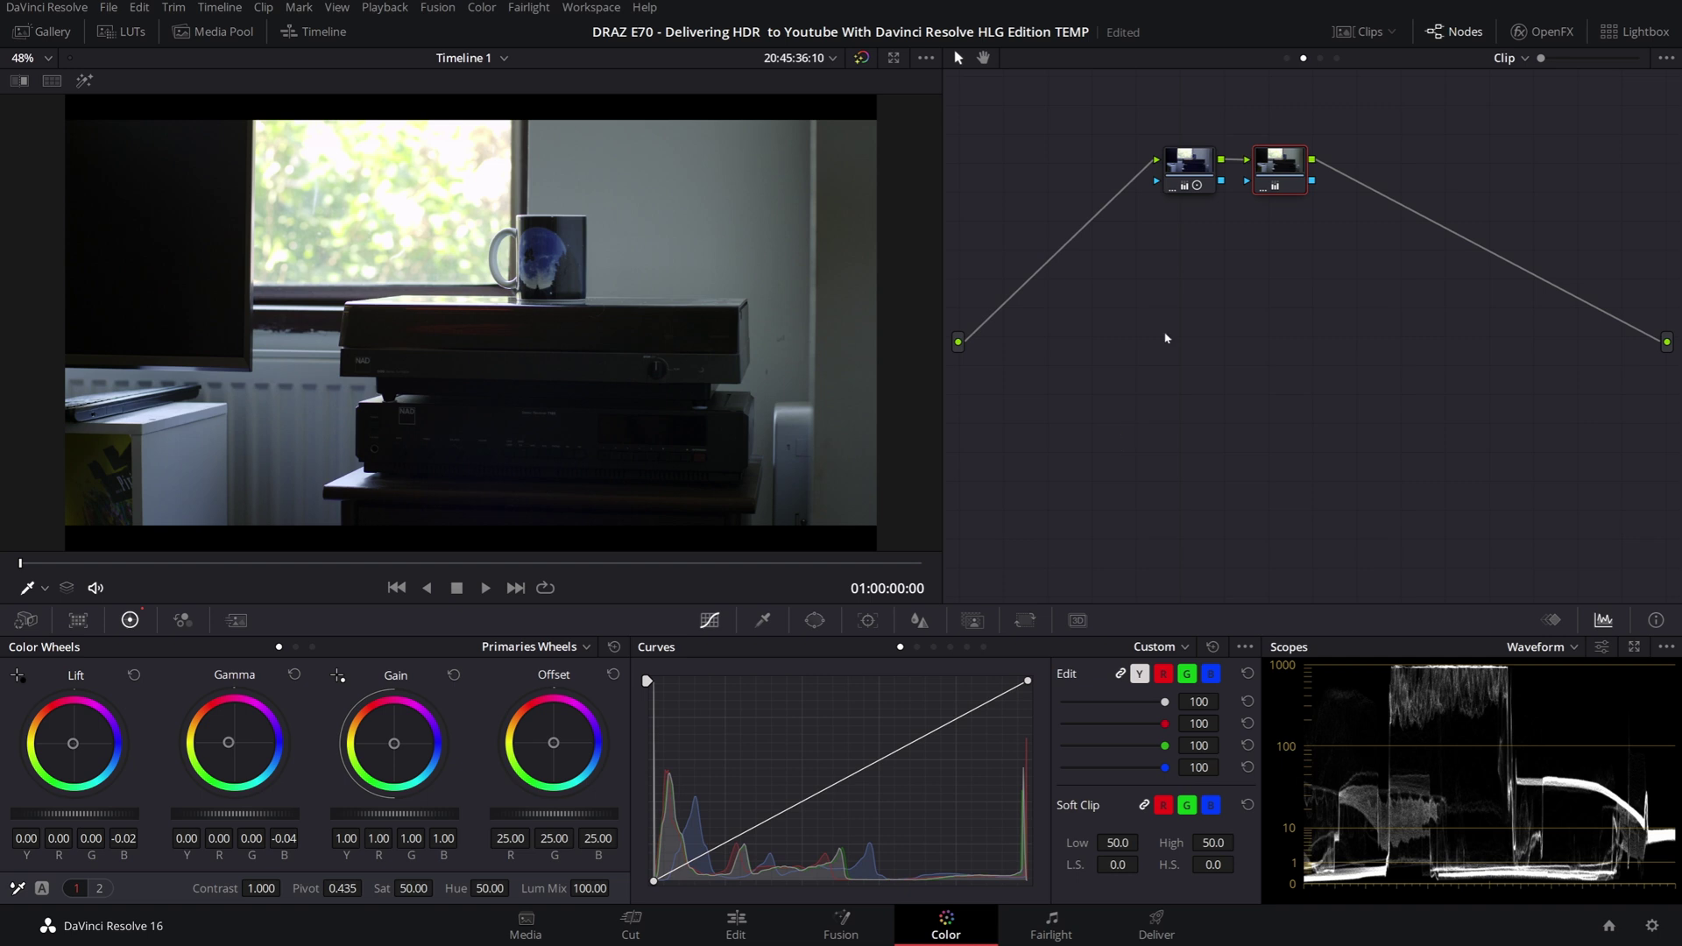
key("ctrl+d")
key("ctrl+d")
key("ctrl+d")
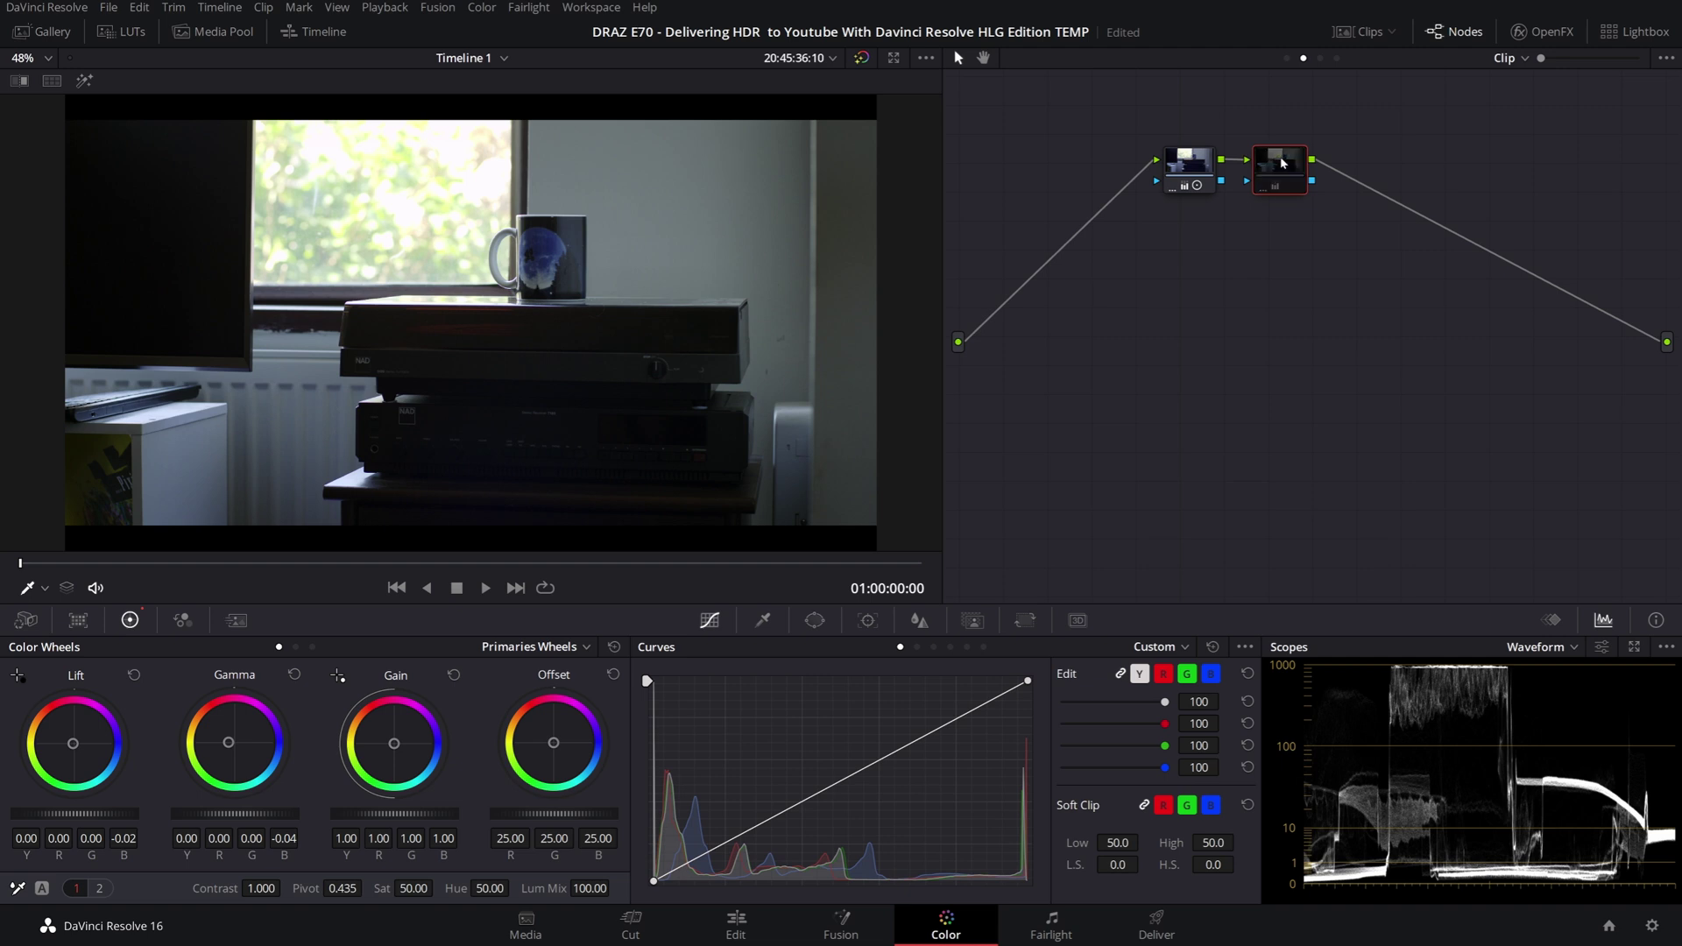
key("ctrl+d")
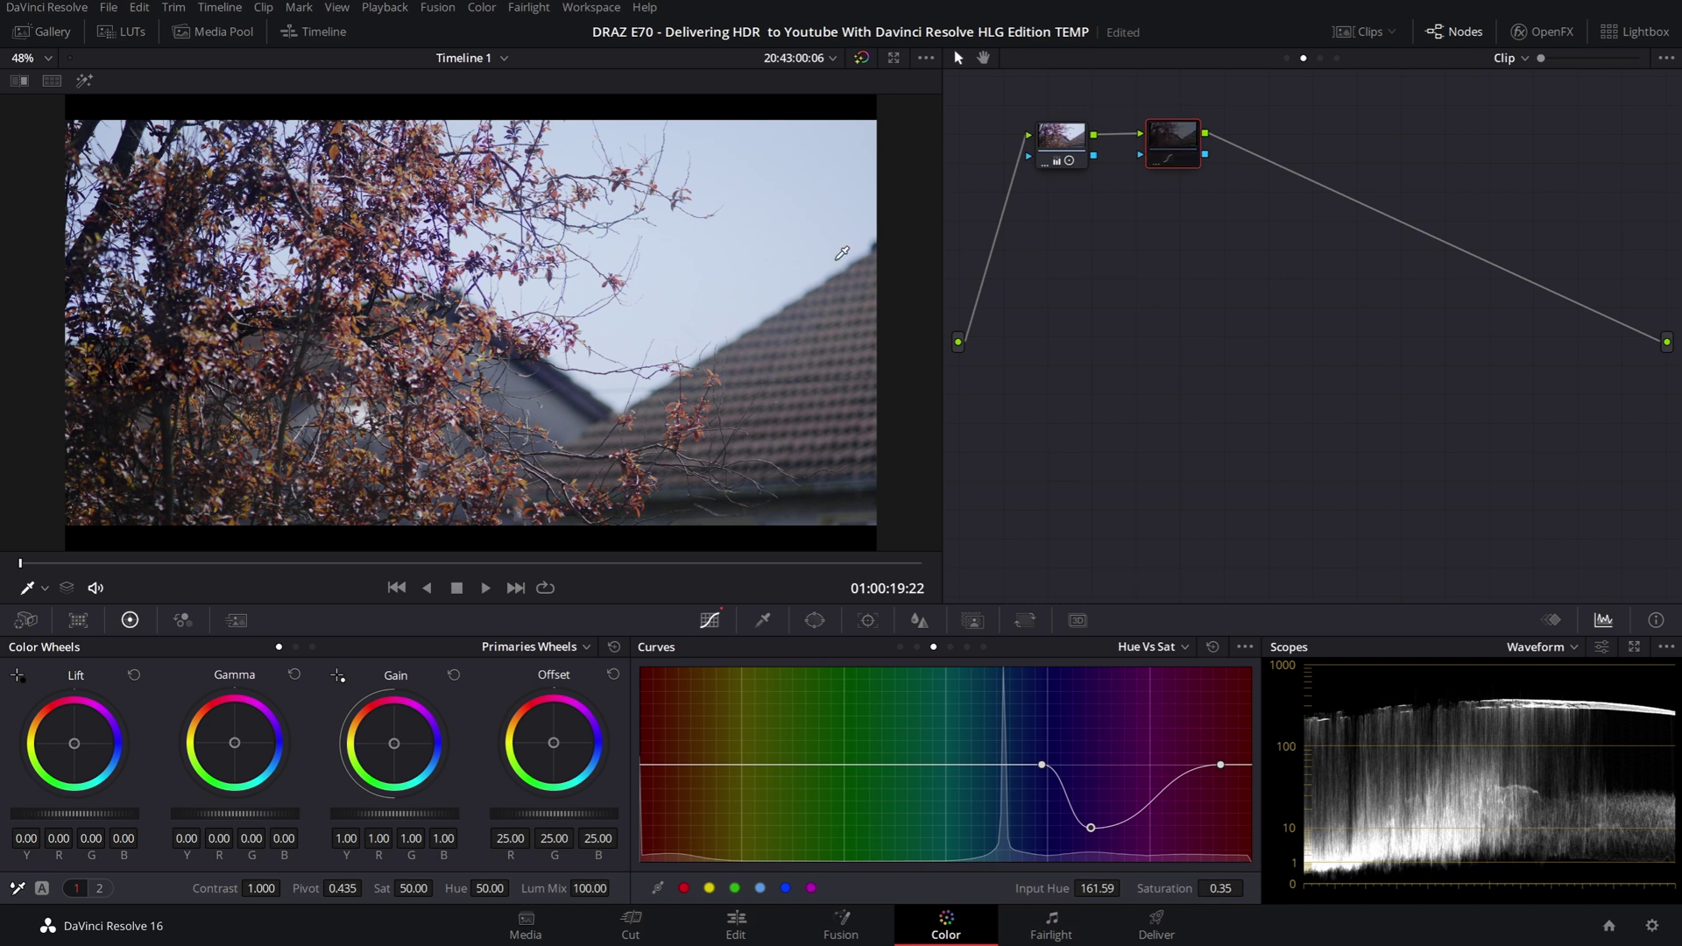
Move to the house gable and chimney clip and show its Group Pre-Clip node graph
scroll(609, 330, "up", 5)
scroll(609, 330, "up", 5)
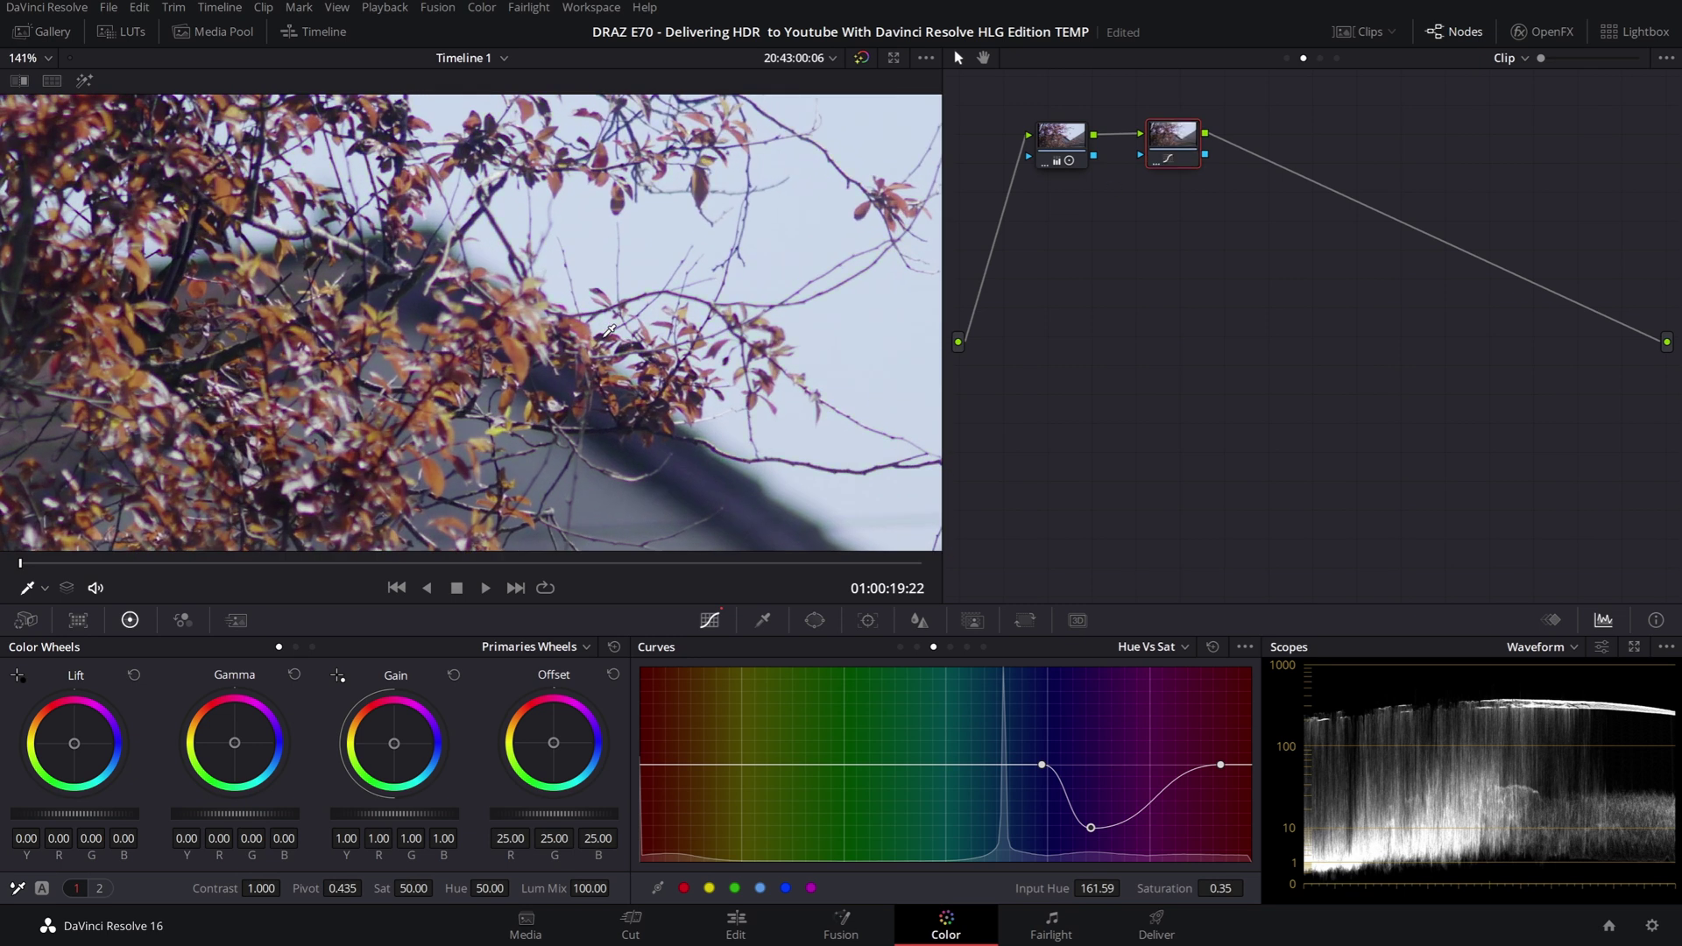
scroll(609, 330, "down", 1)
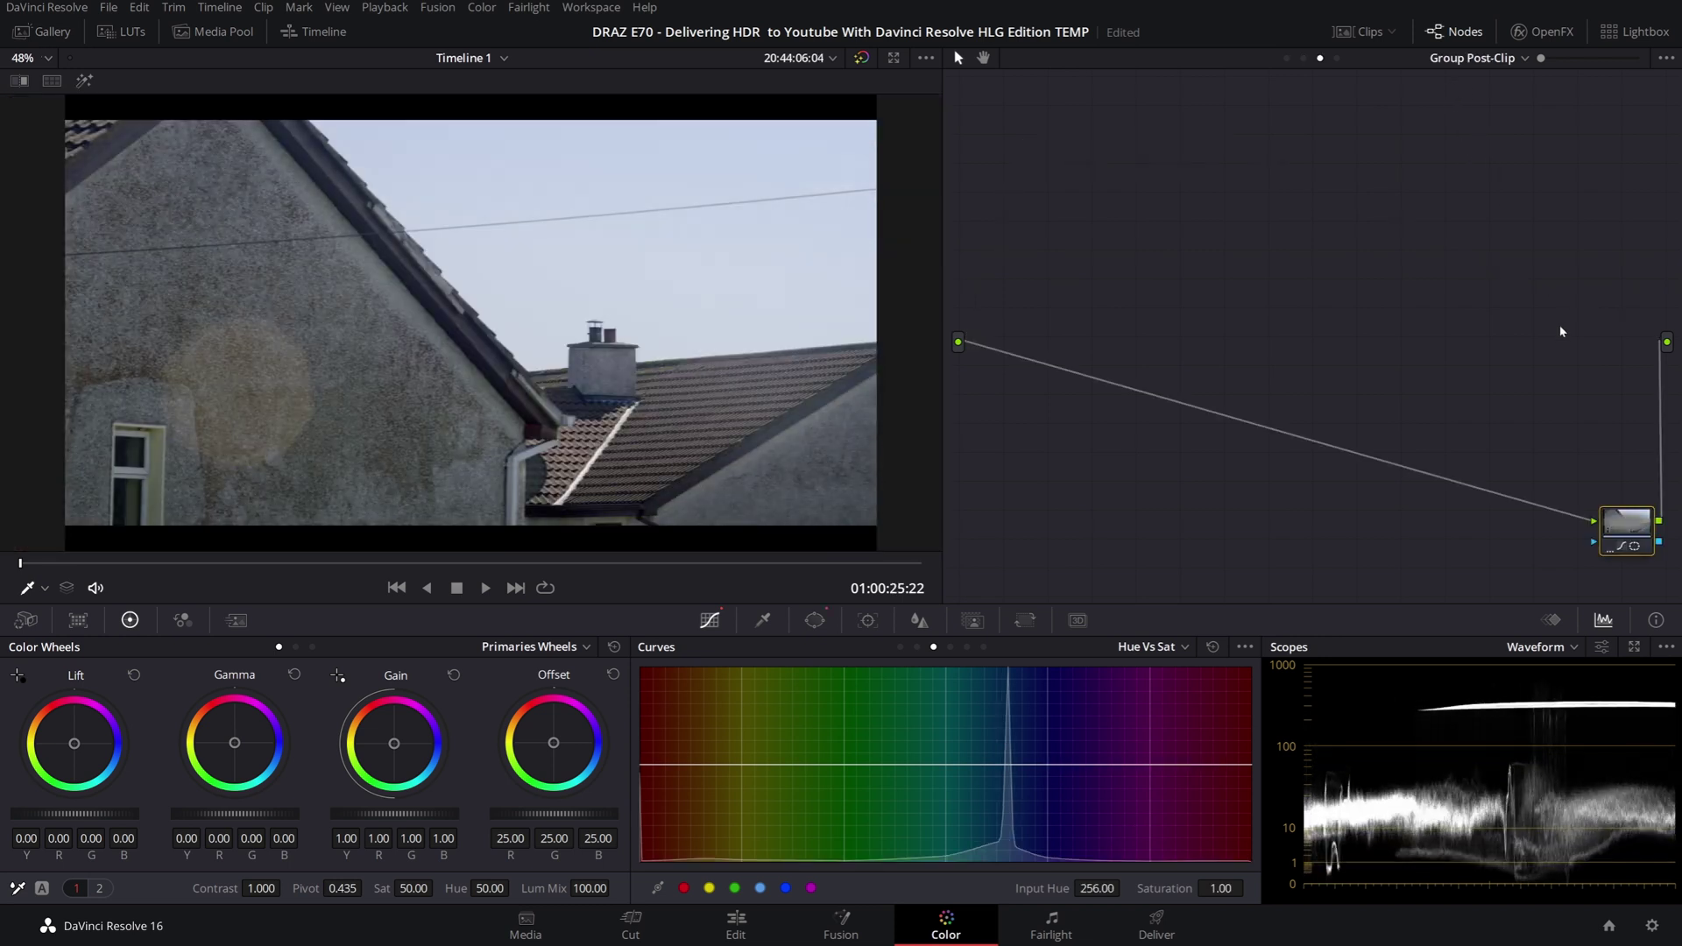
left_click(1285, 58)
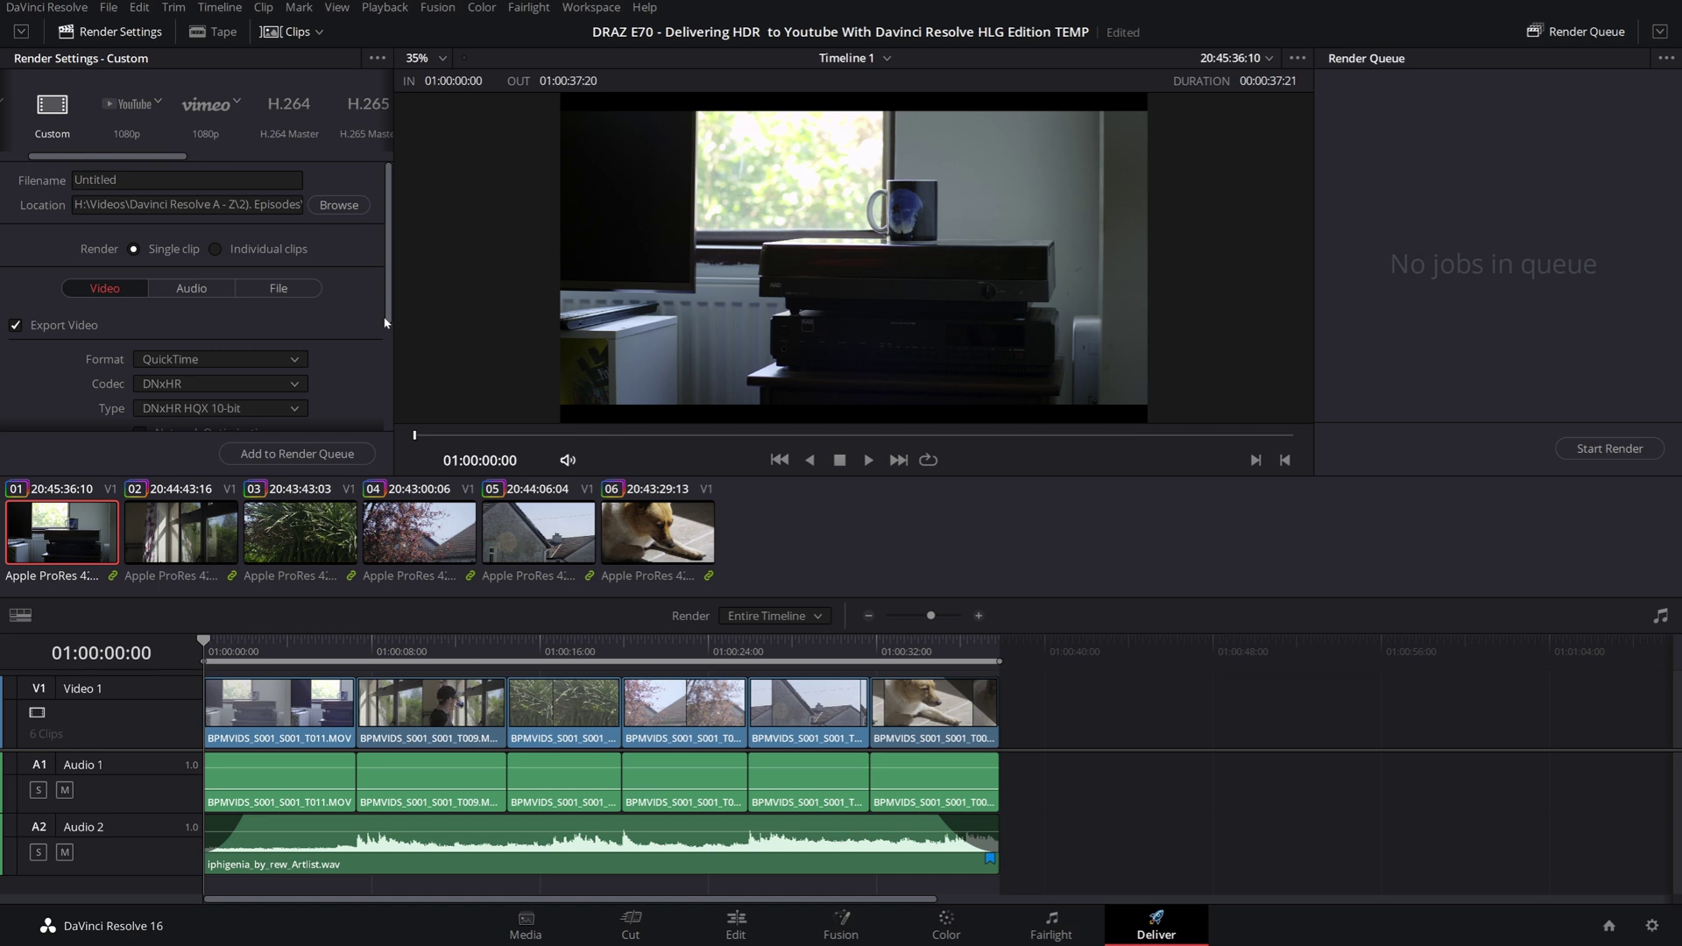
Scroll down through the Deliver page's render settings
scroll(40, 619, "down", 4)
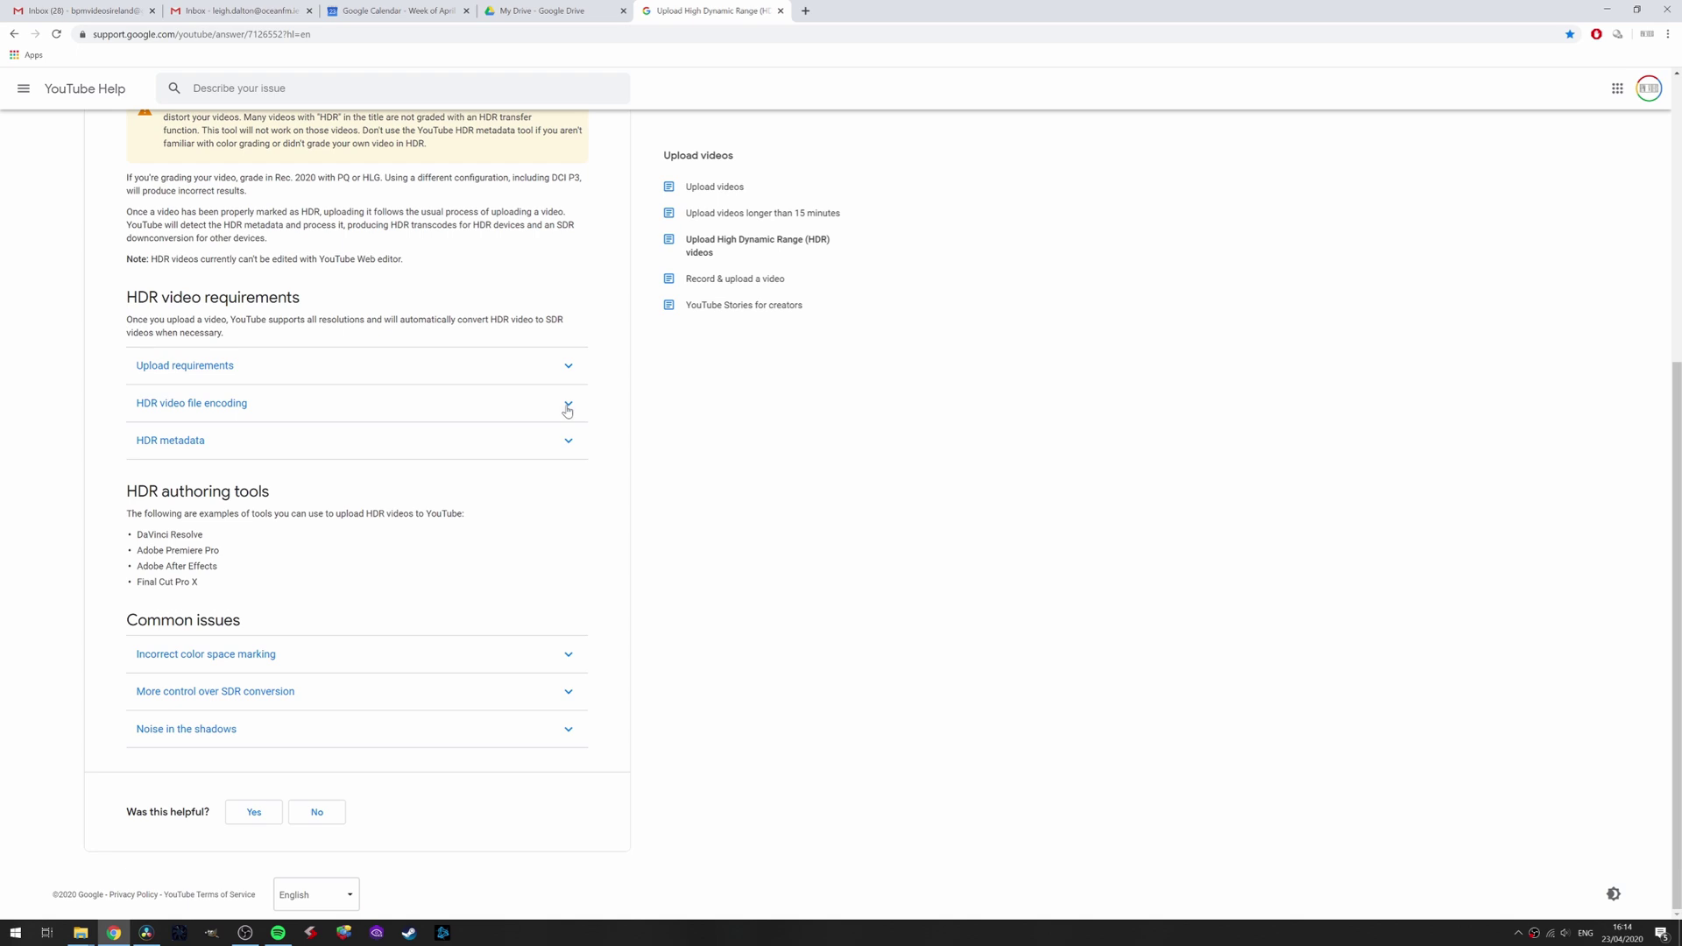
Expand the 'HDR video file encoding' accordion on YouTube's HDR upload help page
left_click(568, 404)
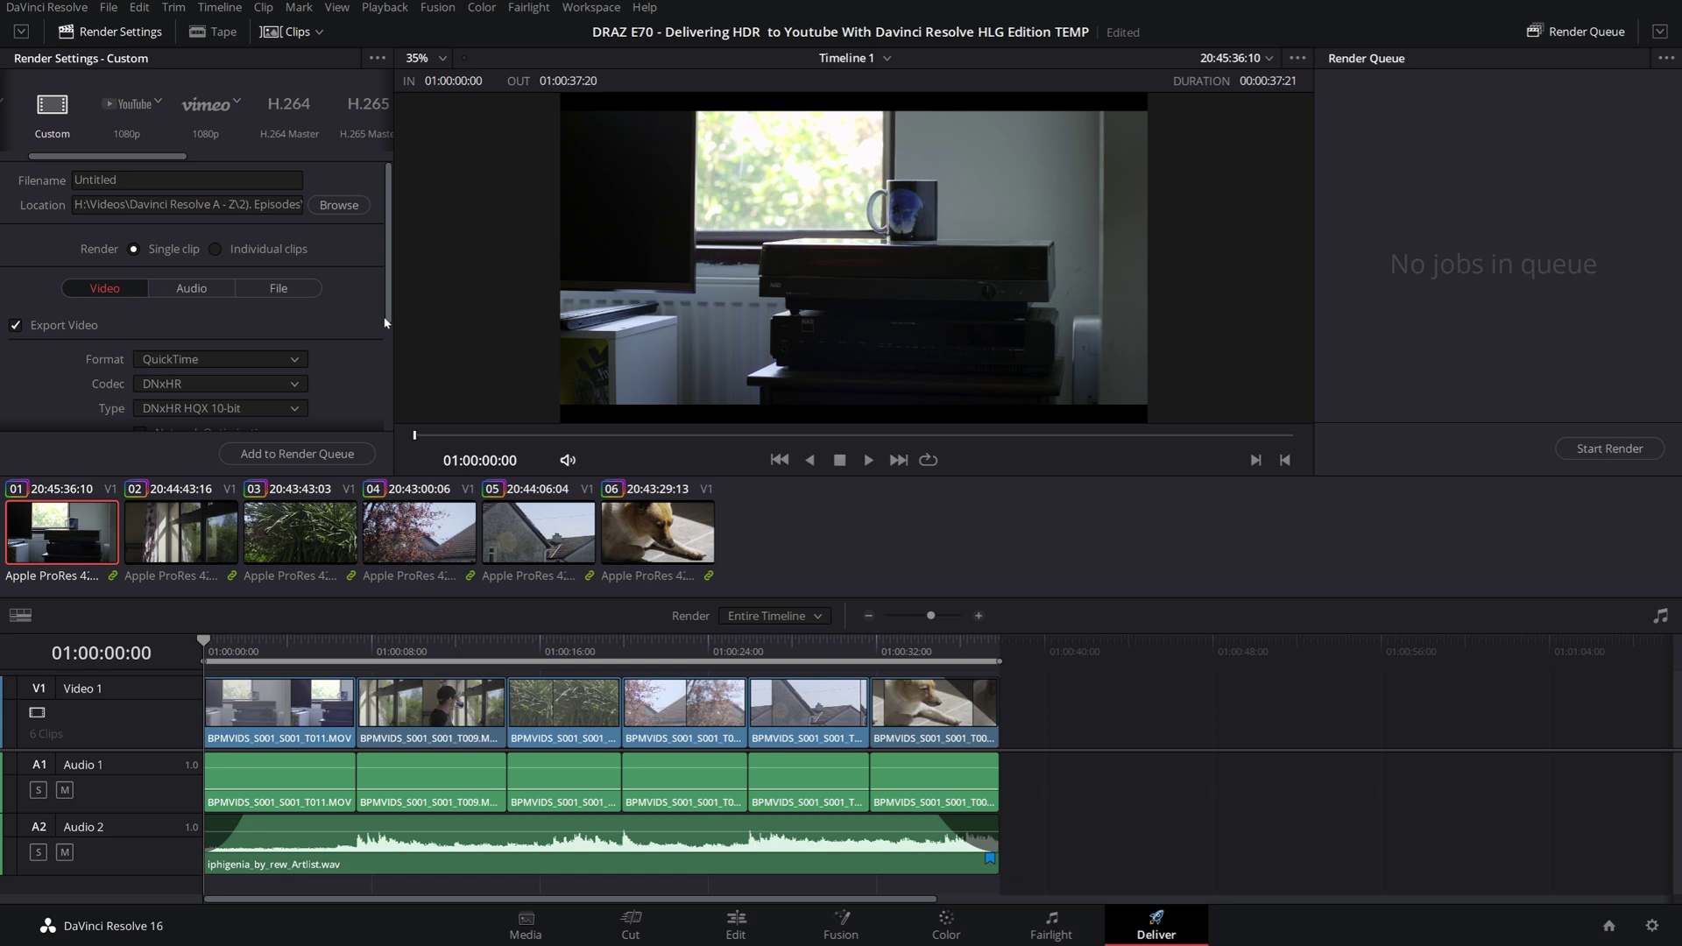
Scroll the Render Settings down to Advanced Settings to reveal the Color Space Tag and Gamma Tag
scroll(17, 338, "down", 10)
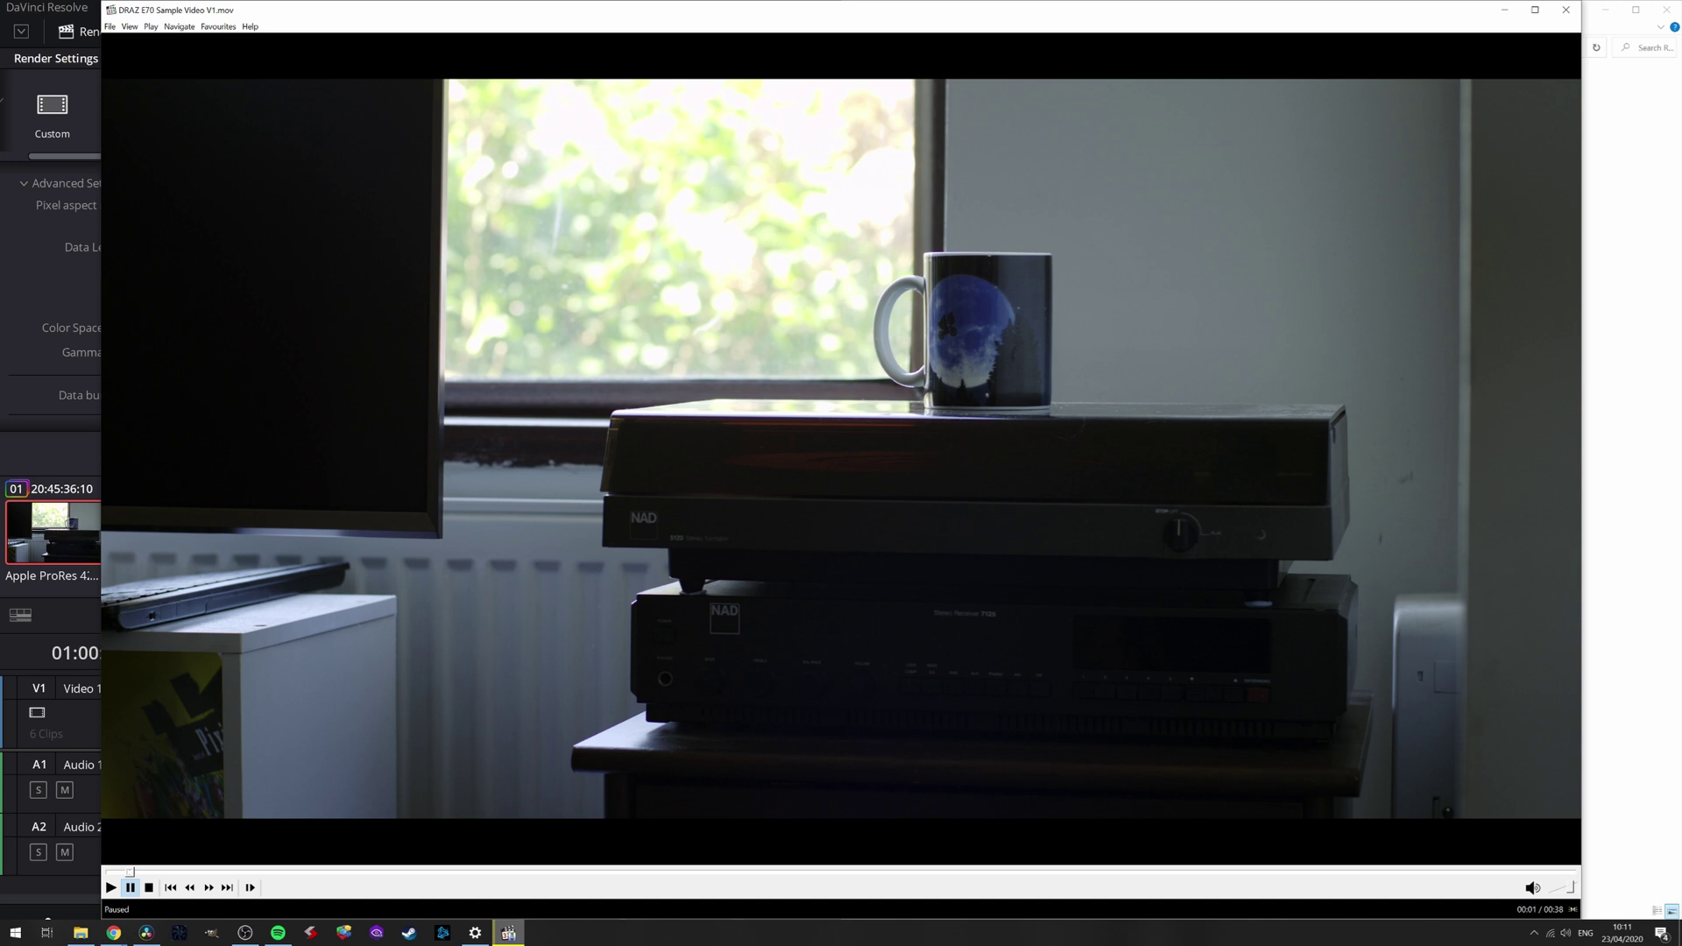
Open the Properties of DRAZ E70 Sample Video V1.mov and scroll through its MediaInfo tab
right_click(607, 493)
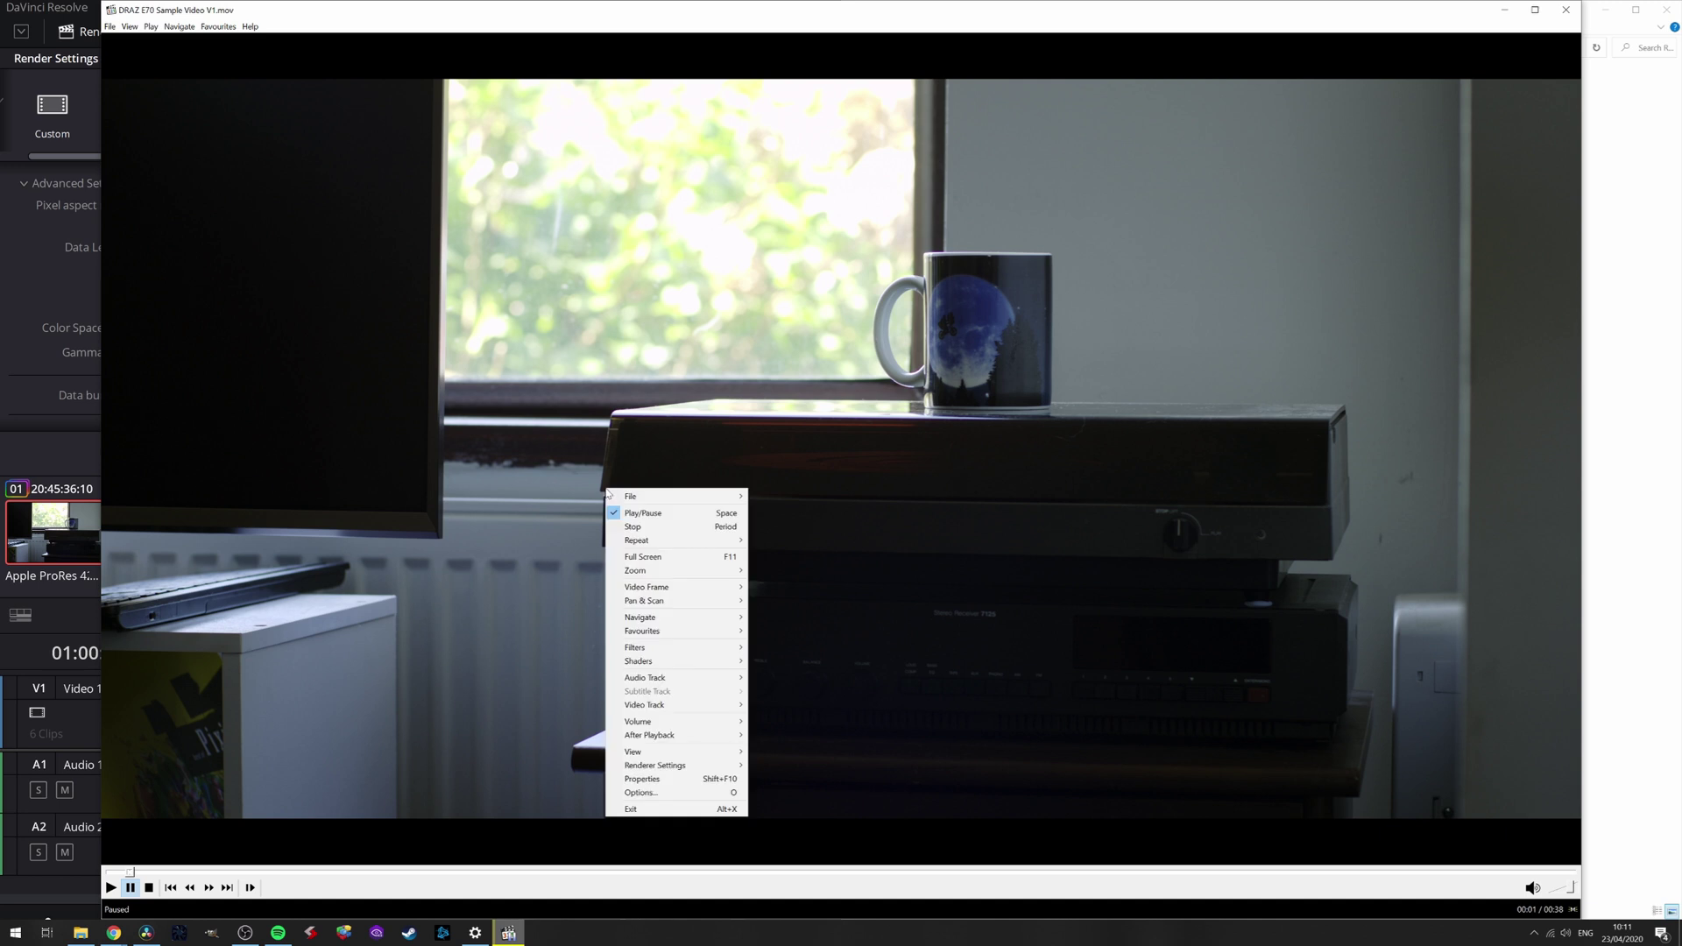
left_click(657, 779)
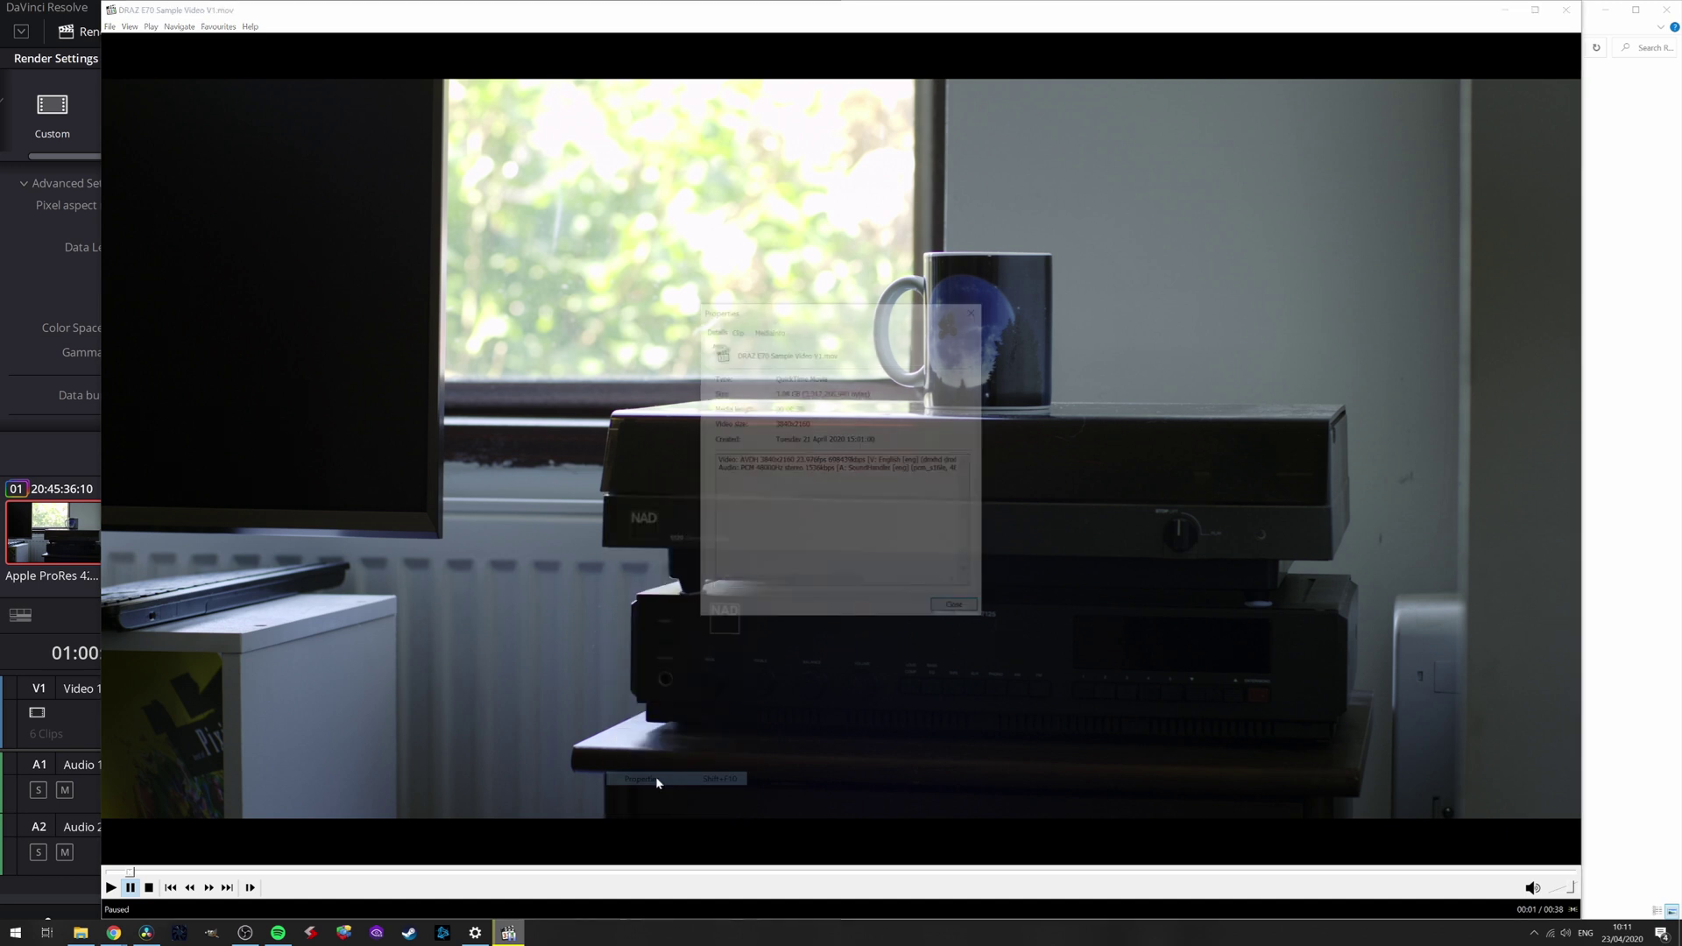
left_click(768, 329)
scroll(836, 460, "down", 2)
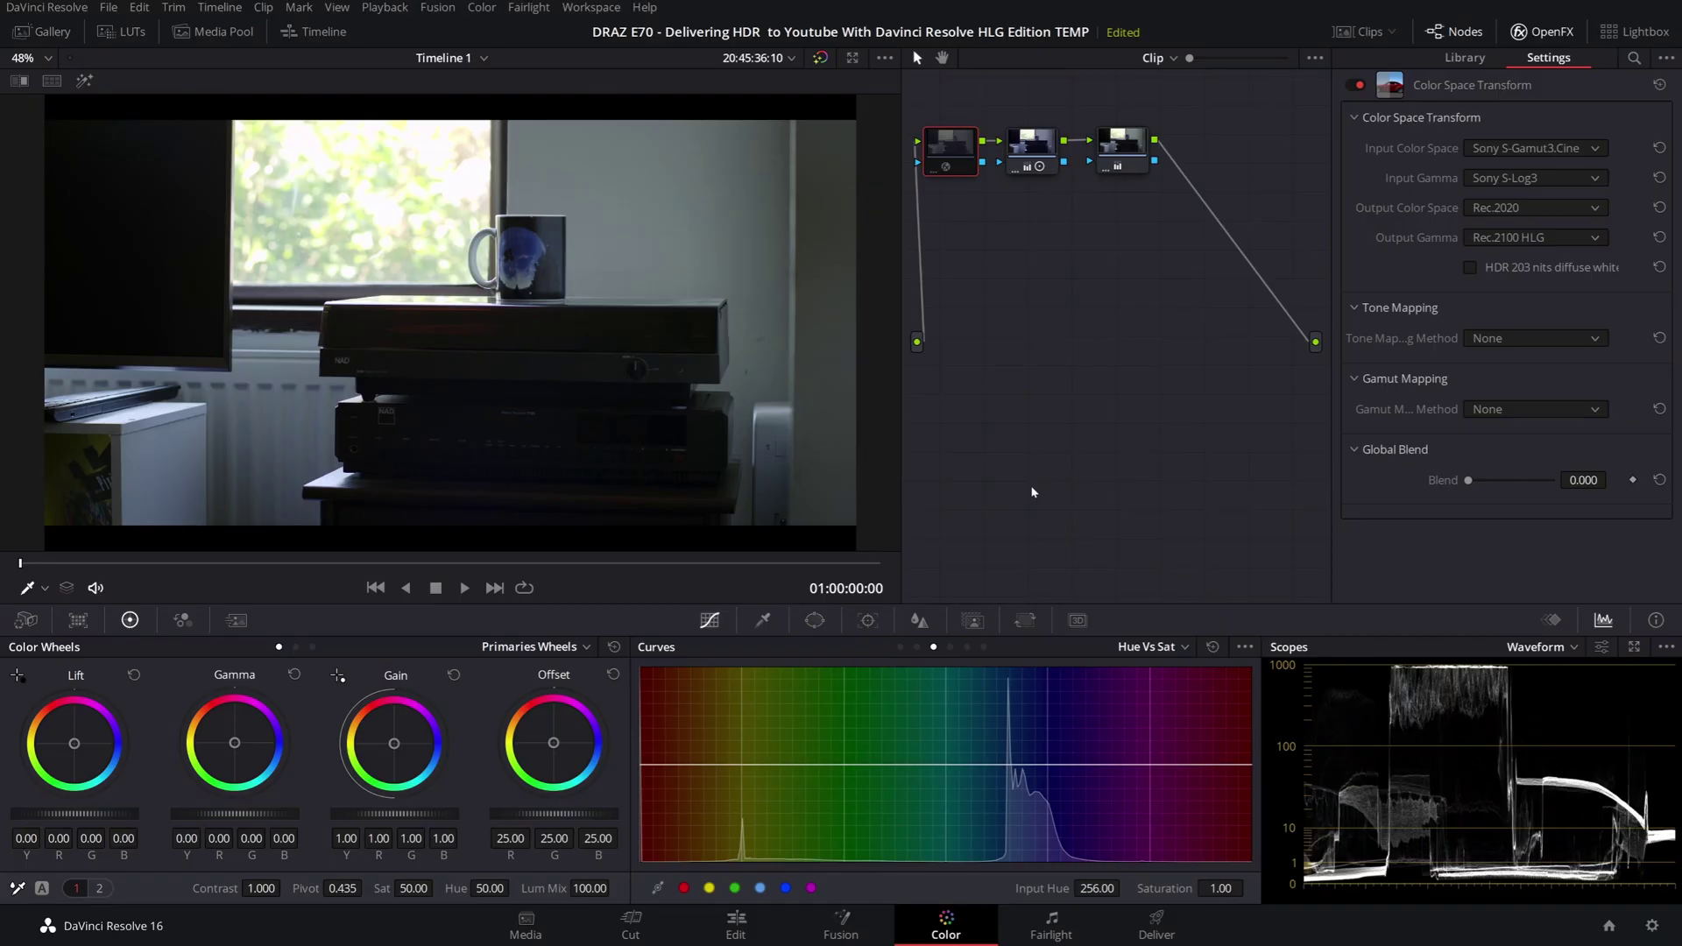
Set Color science to DaVinci YRGB, keeping the Rec.2020 / Rec.2100 HLG timeline, and save
left_click(1651, 926)
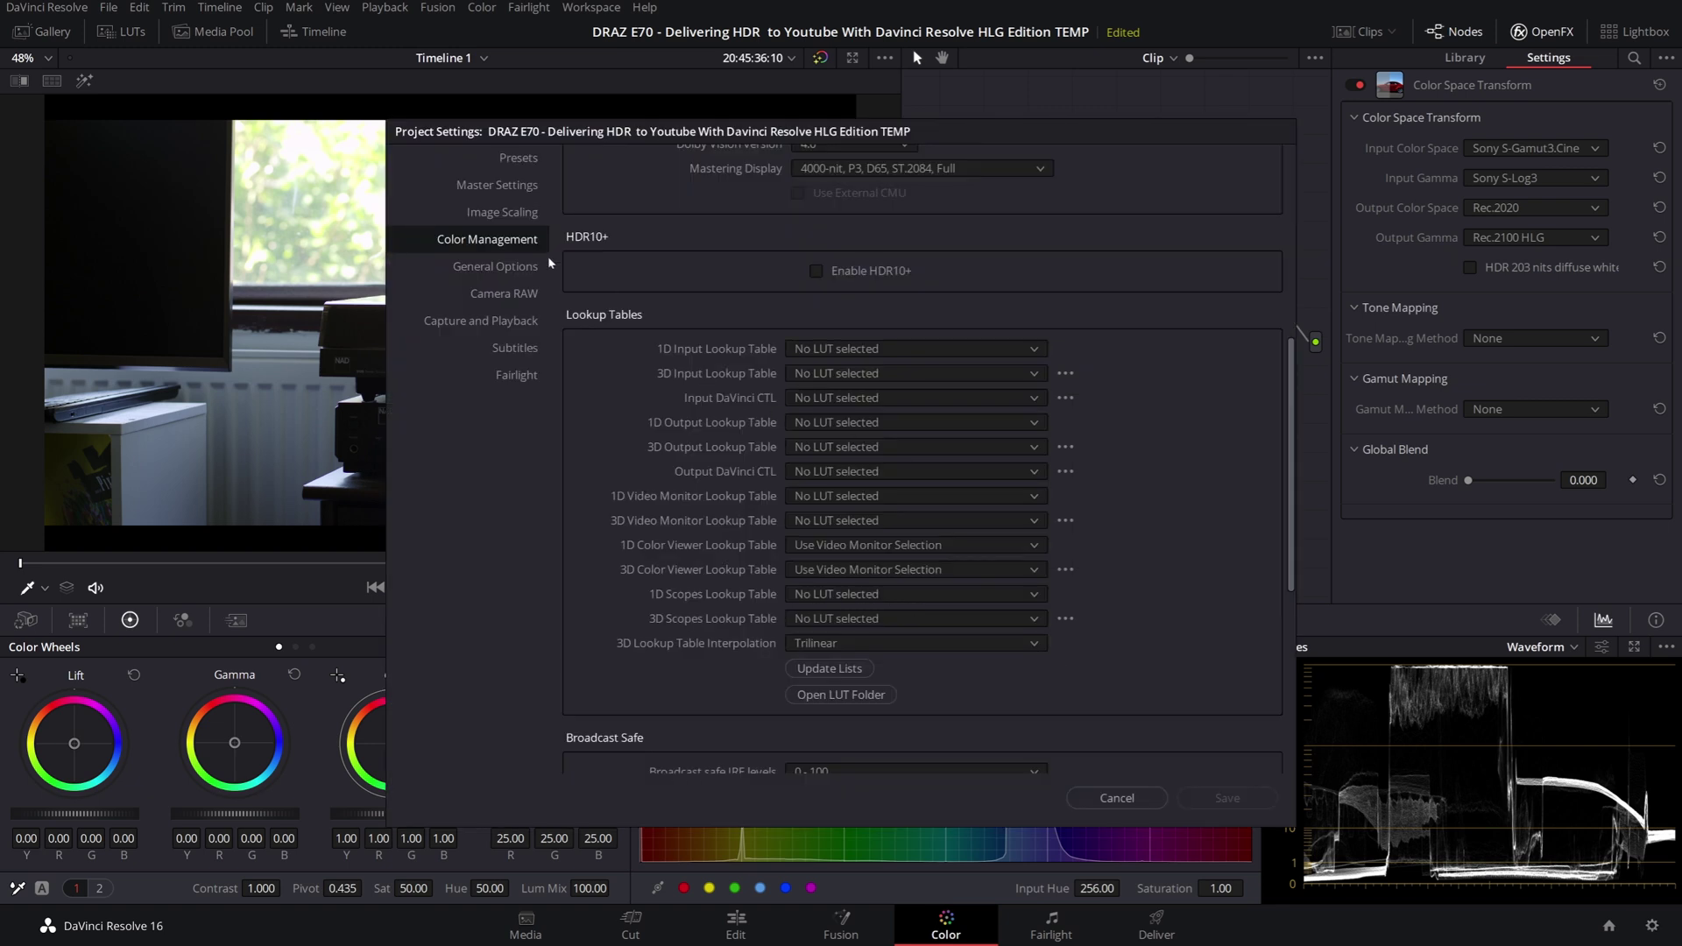
scroll(627, 380, "up", 5)
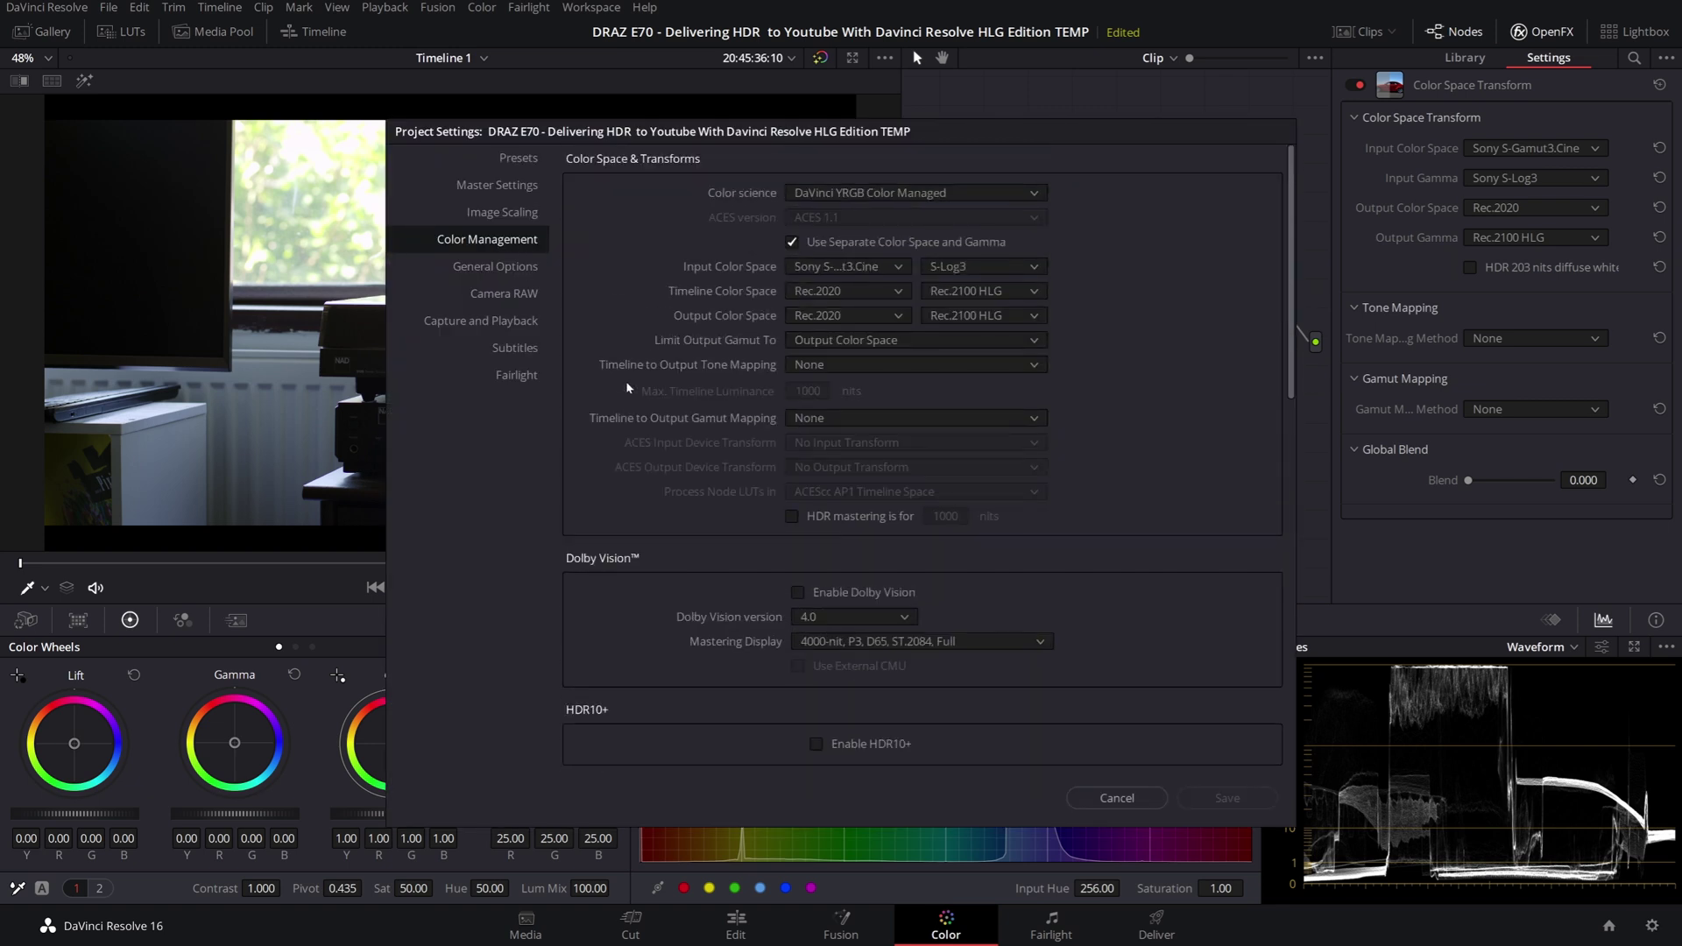
left_click(910, 194)
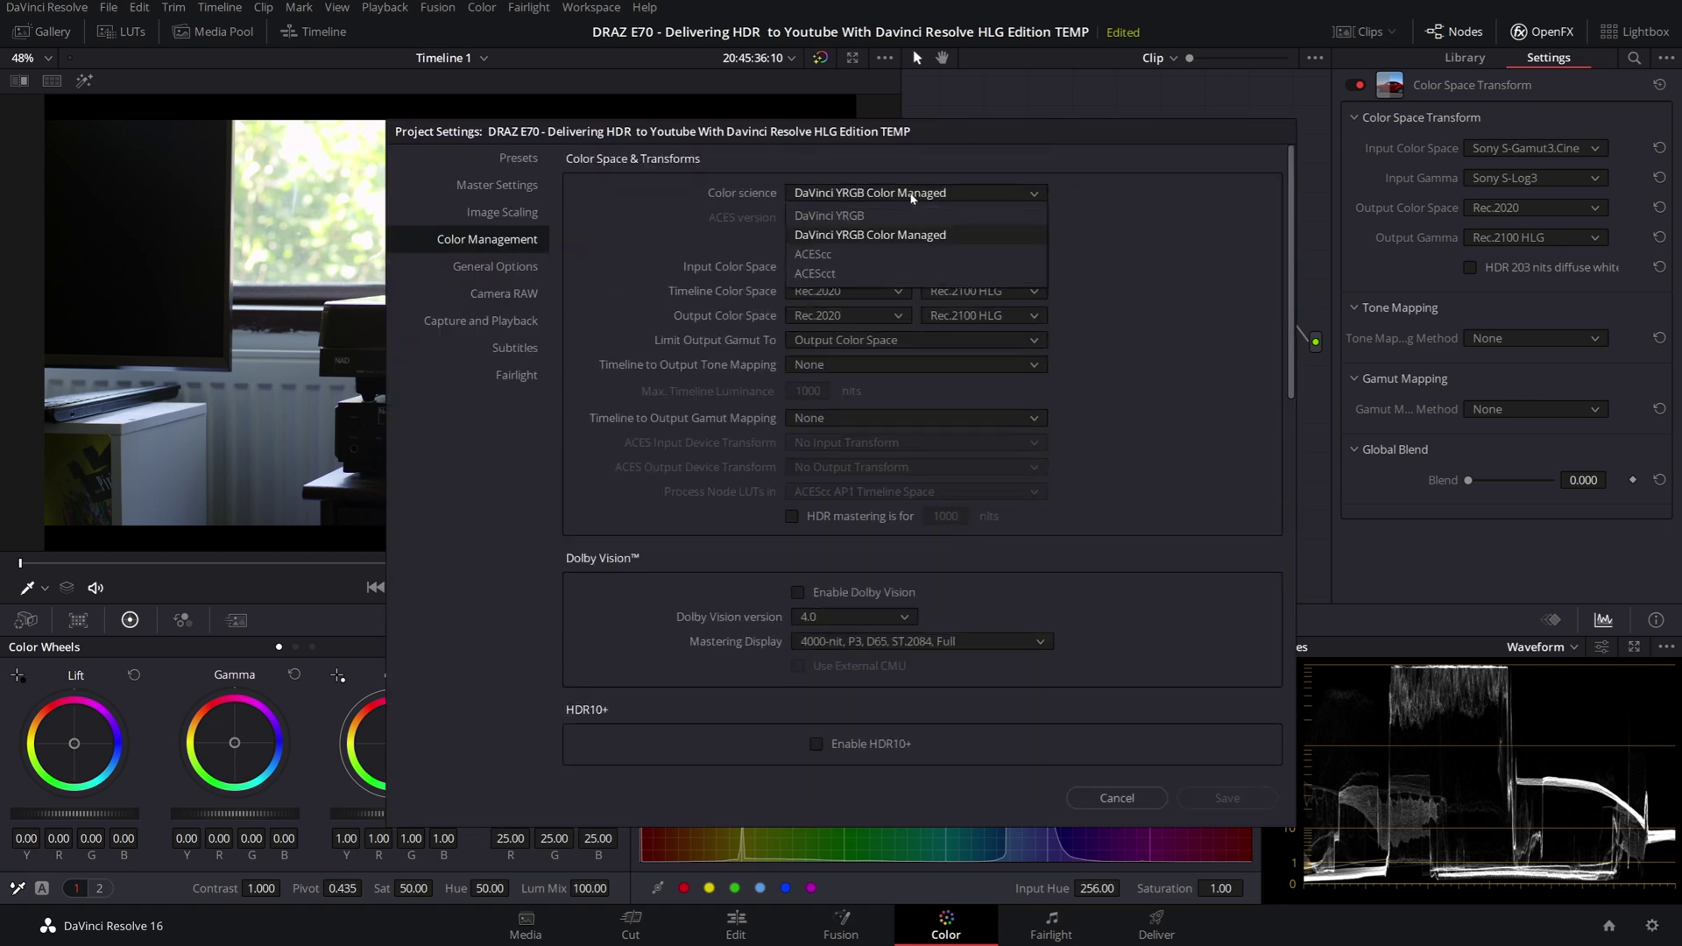
left_click(866, 217)
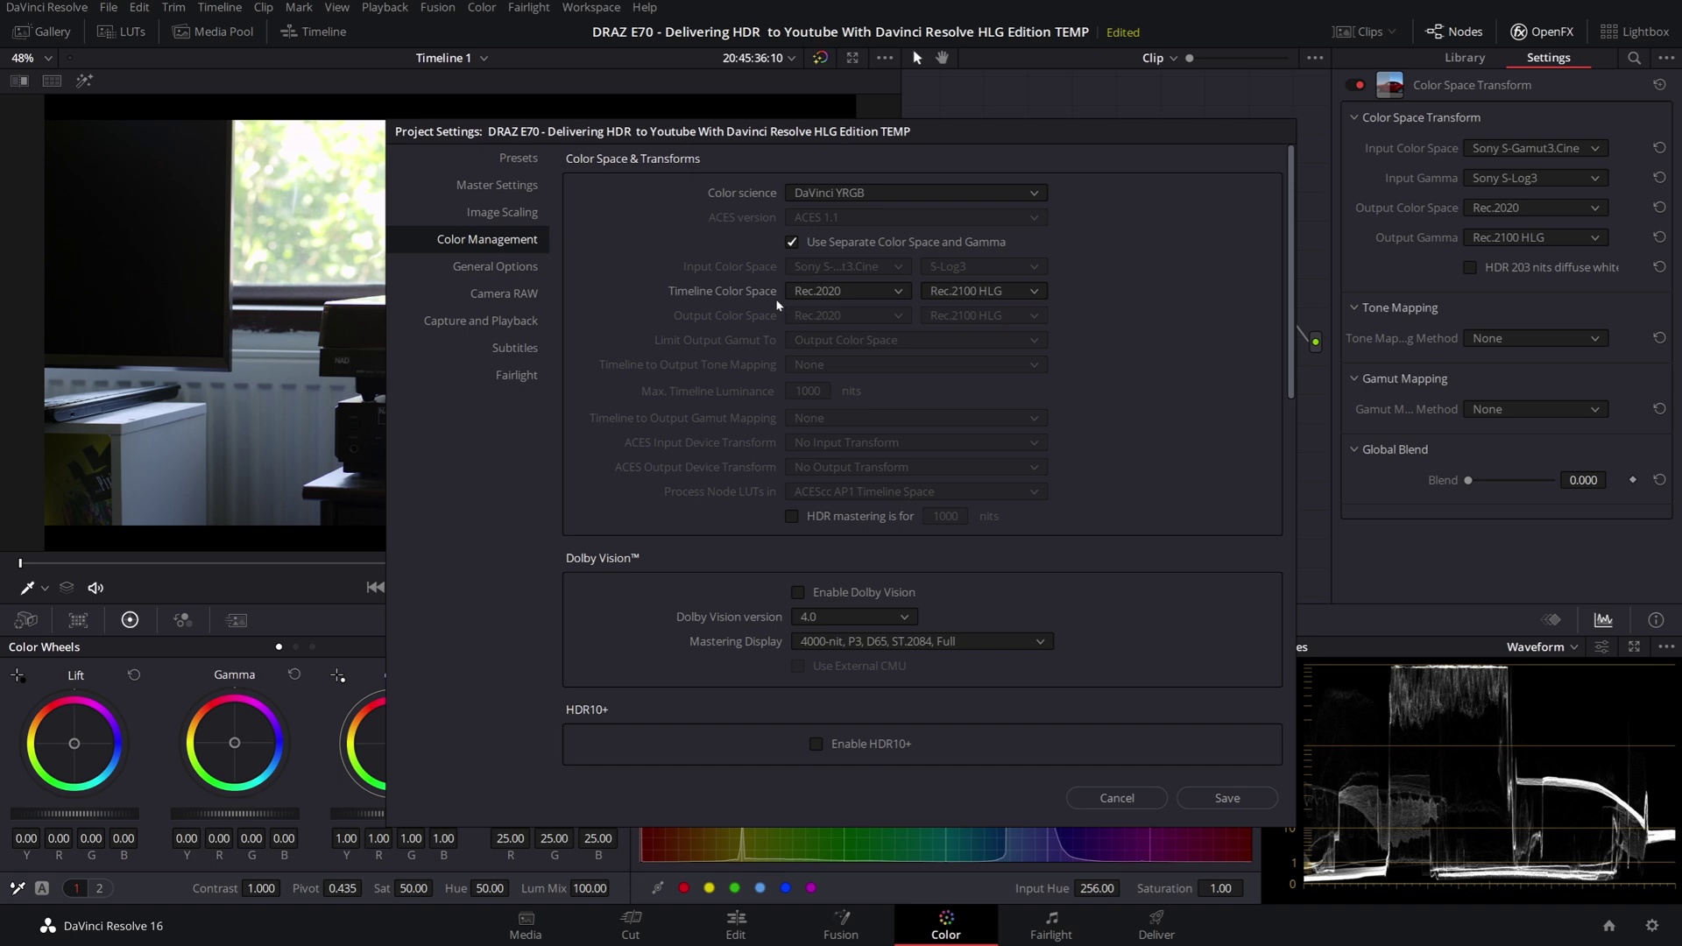
left_click(1209, 800)
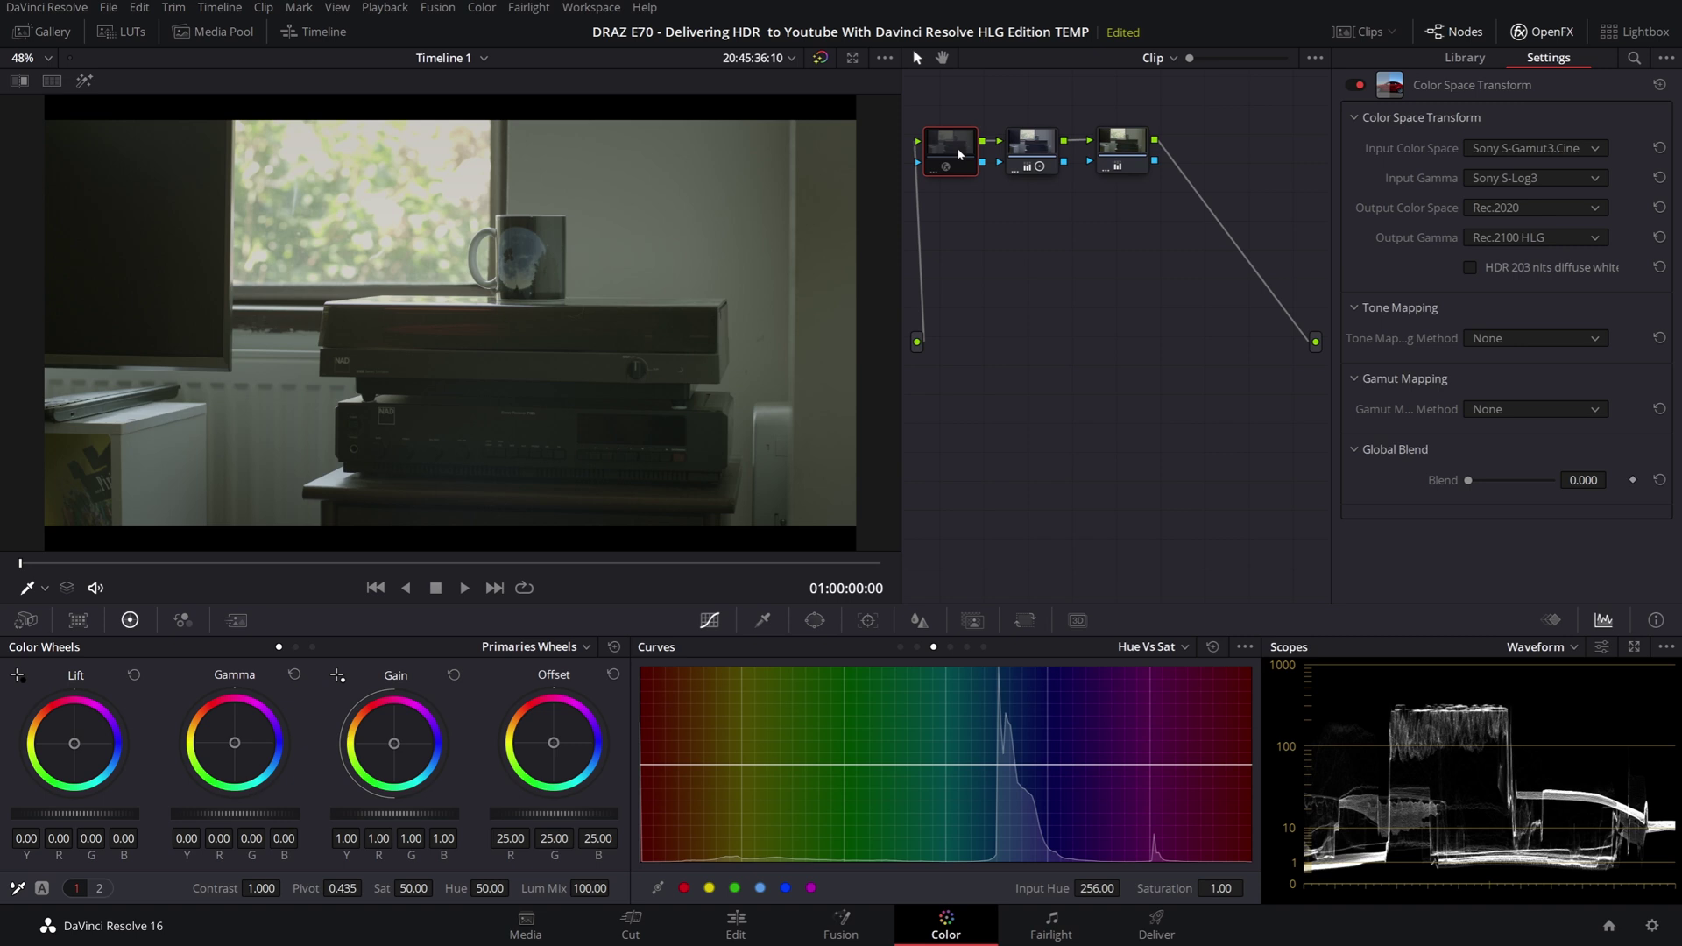
Enable the Color Space Transform node with Ctrl+D
key("ctrl+d")
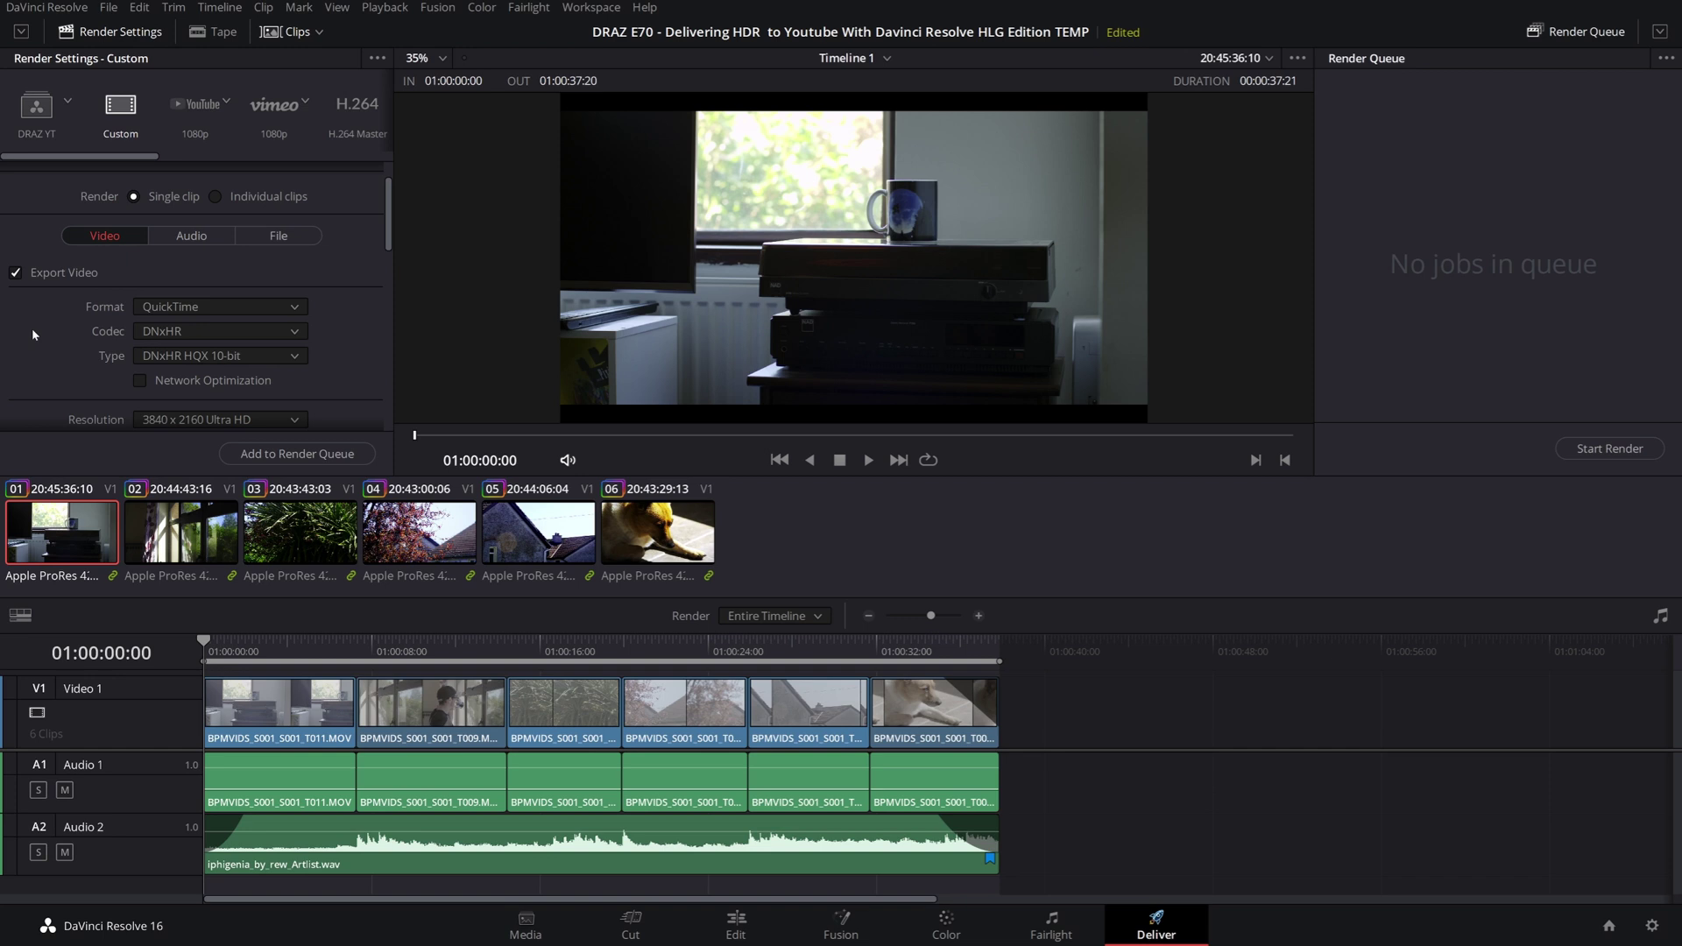
Review the DNxHR HQX 10-bit Advanced Settings, then bring up MPC-HC's Properties window
scroll(72, 321, "down", 10)
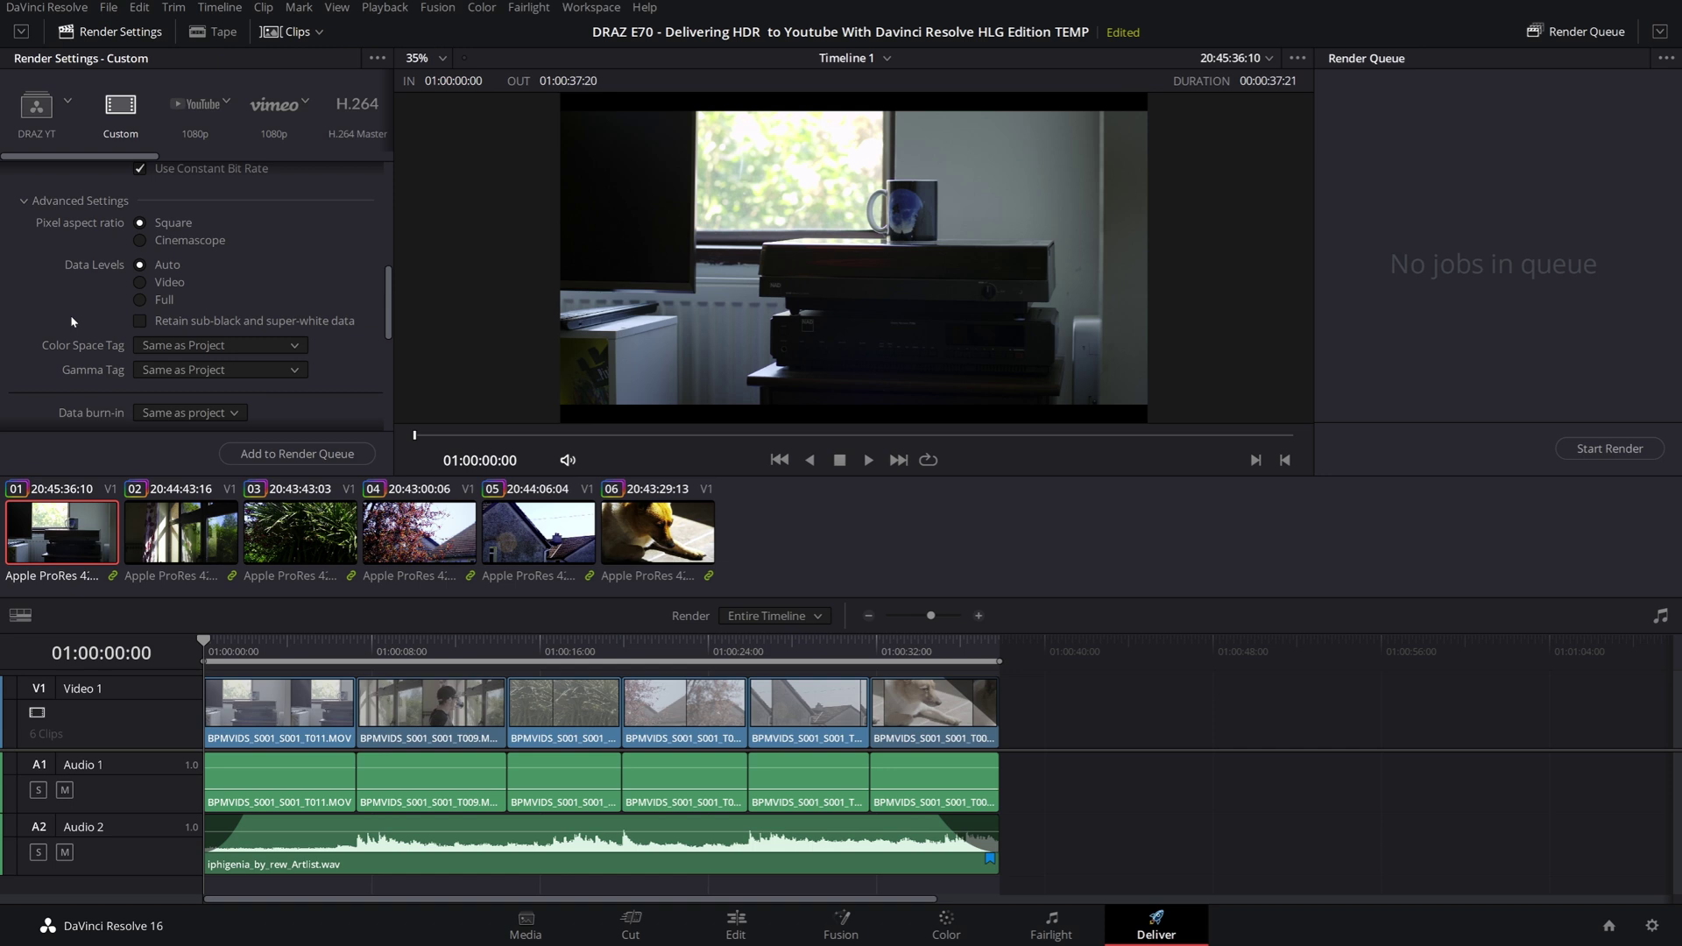
key("alt+Tab")
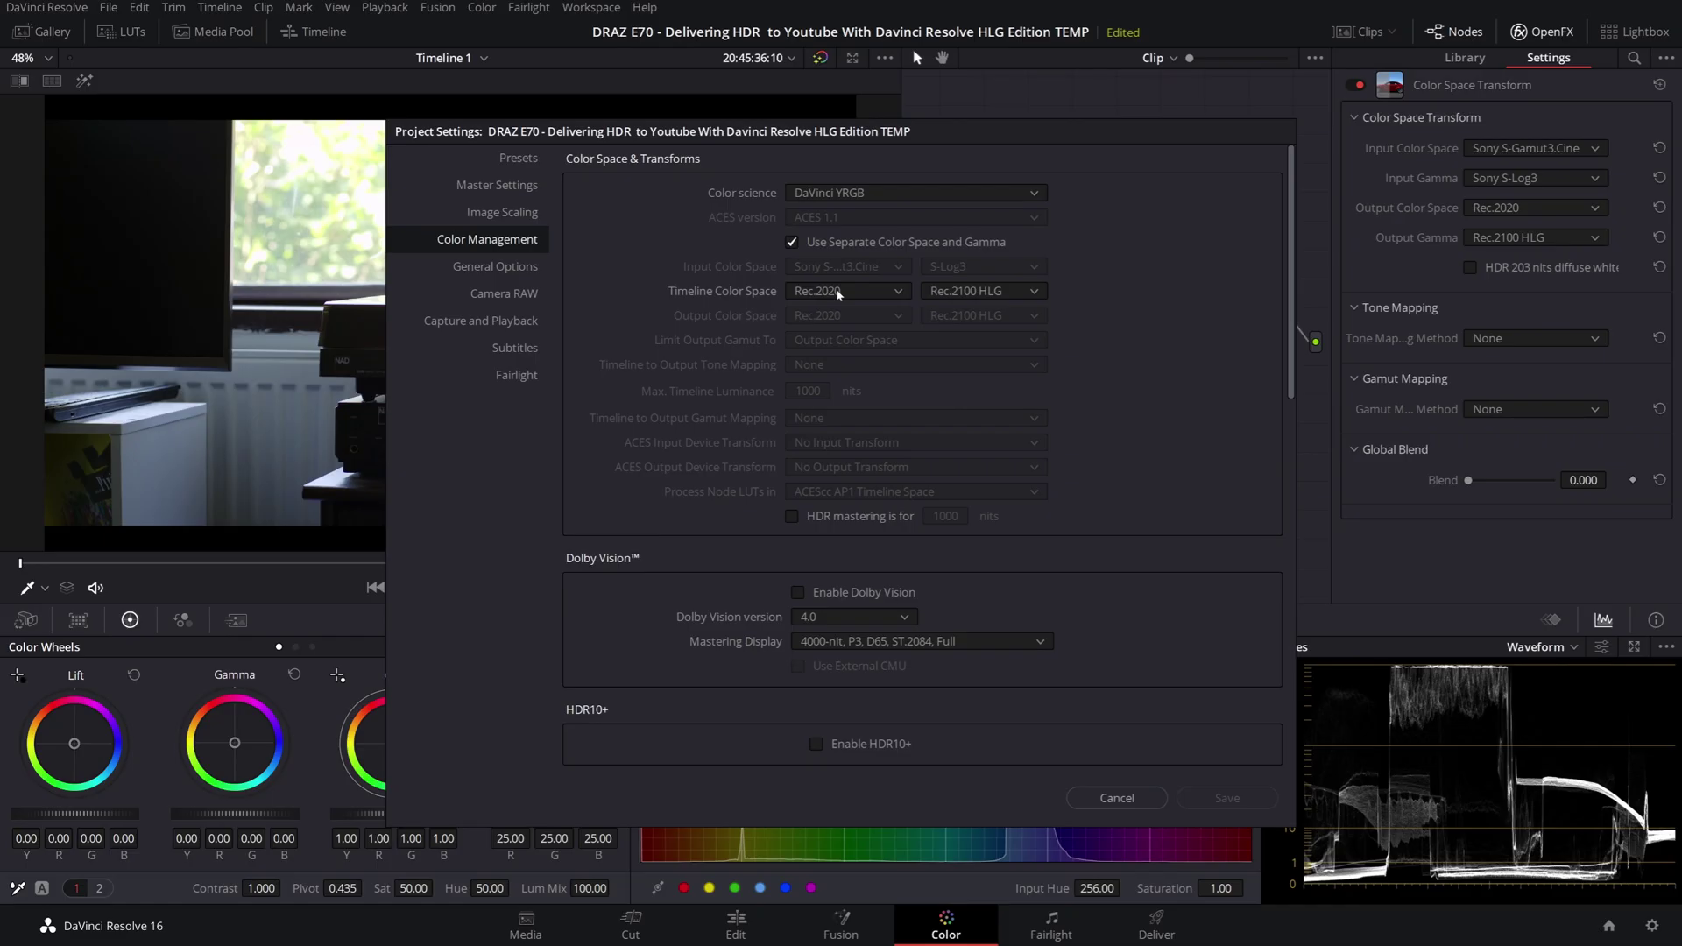
Open the Timeline Color Space dropdown in Resolve's Color Management settings
left_click(845, 291)
Choose Rec.709 for Timeline Color Space and Gamma 2.4 for the timeline gamma, then save
left_click(850, 346)
left_click(944, 294)
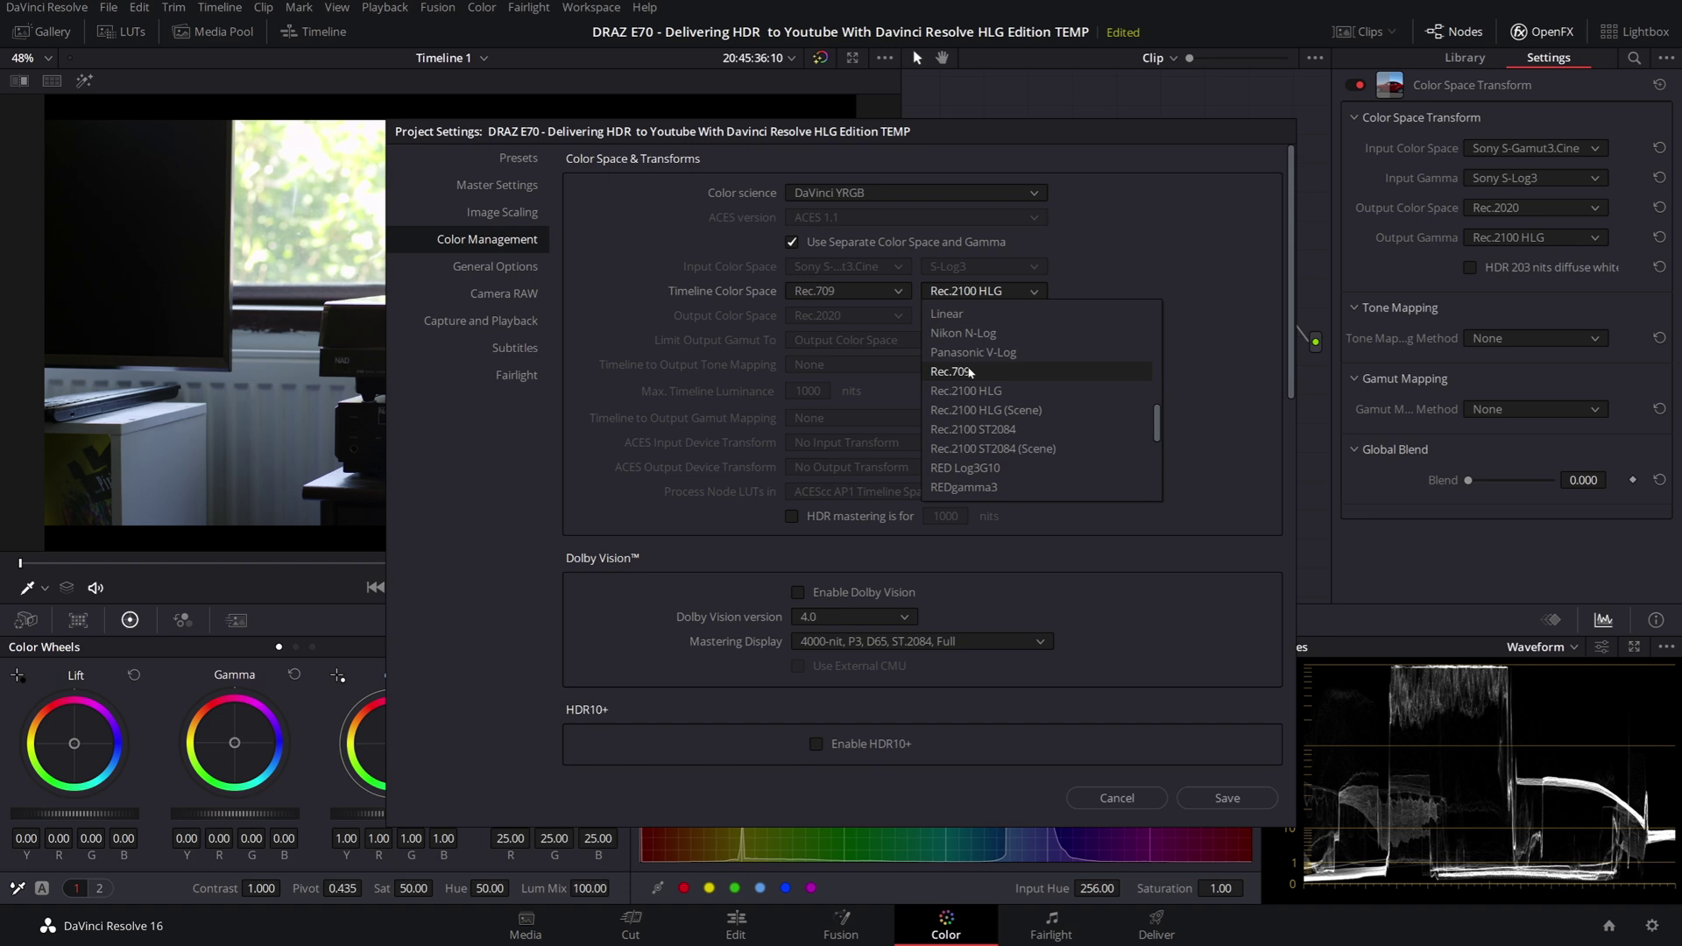
scroll(970, 373, "down", 1)
scroll(970, 367, "up", 3)
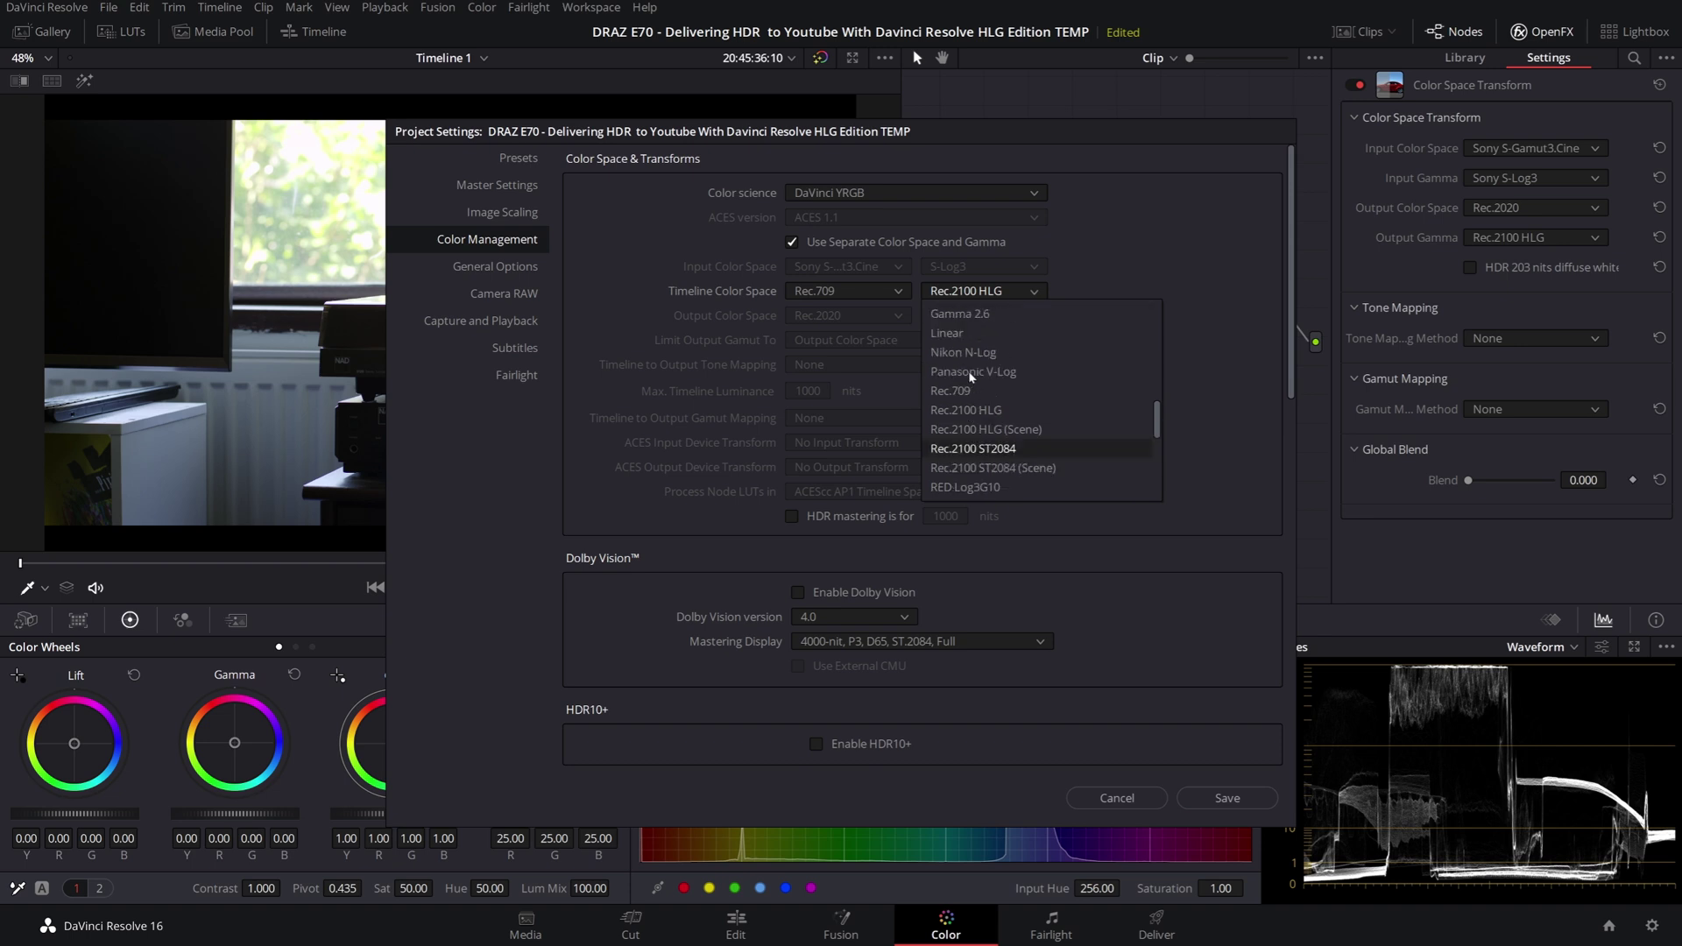
left_click(973, 333)
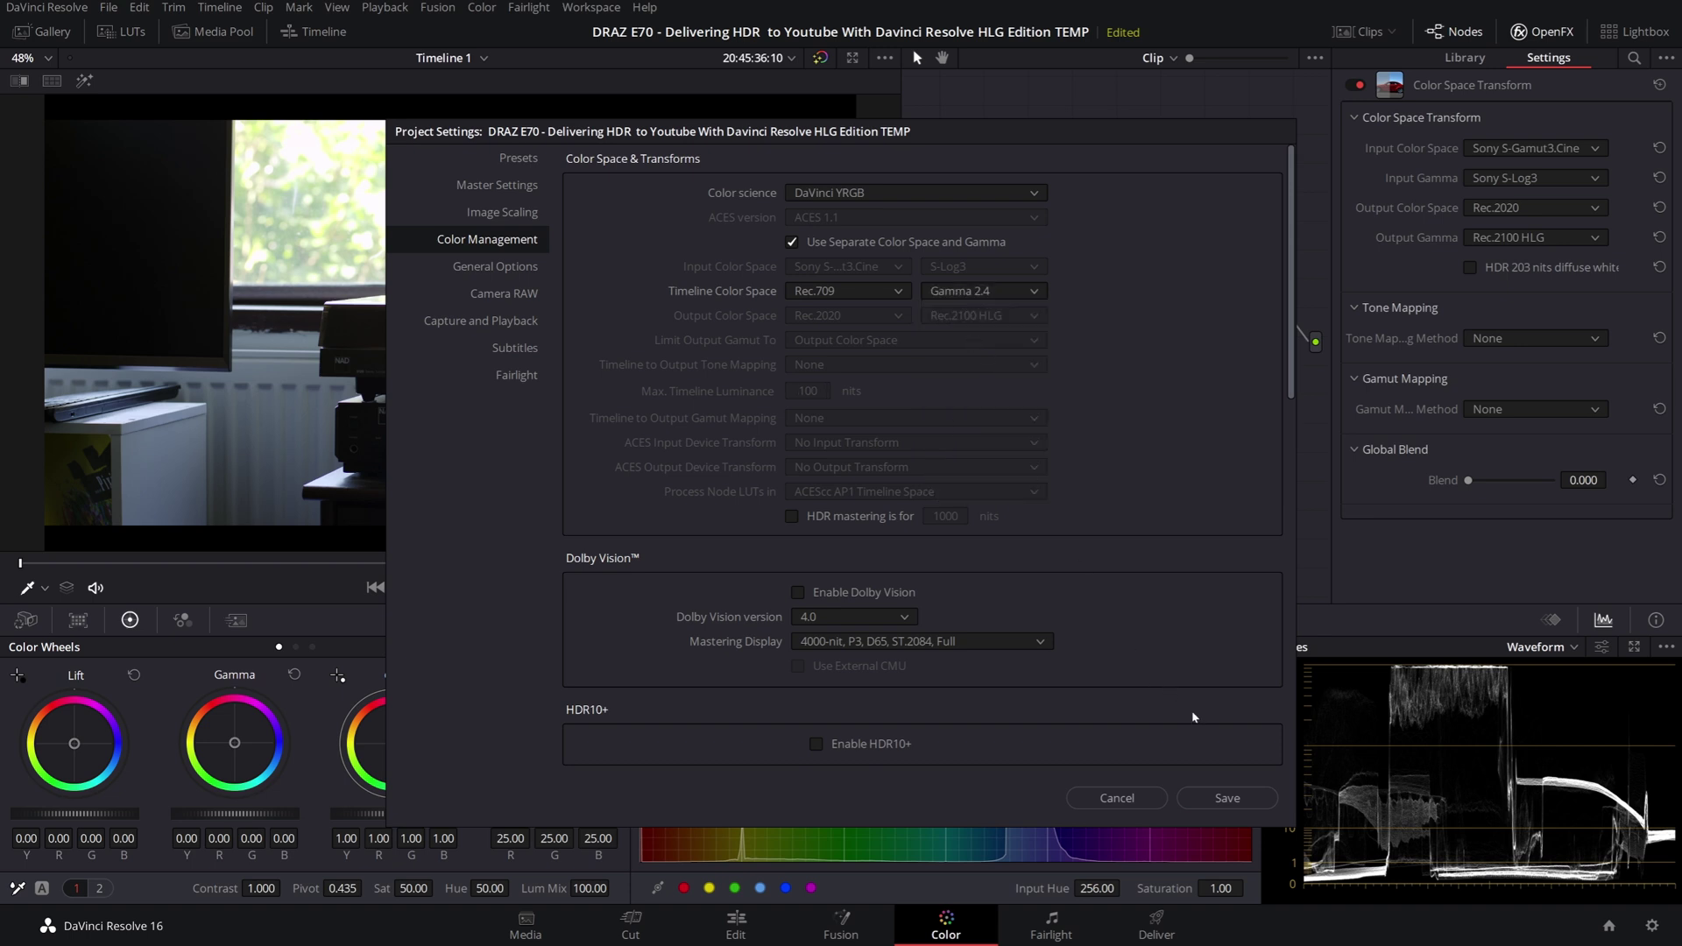
left_click(1243, 800)
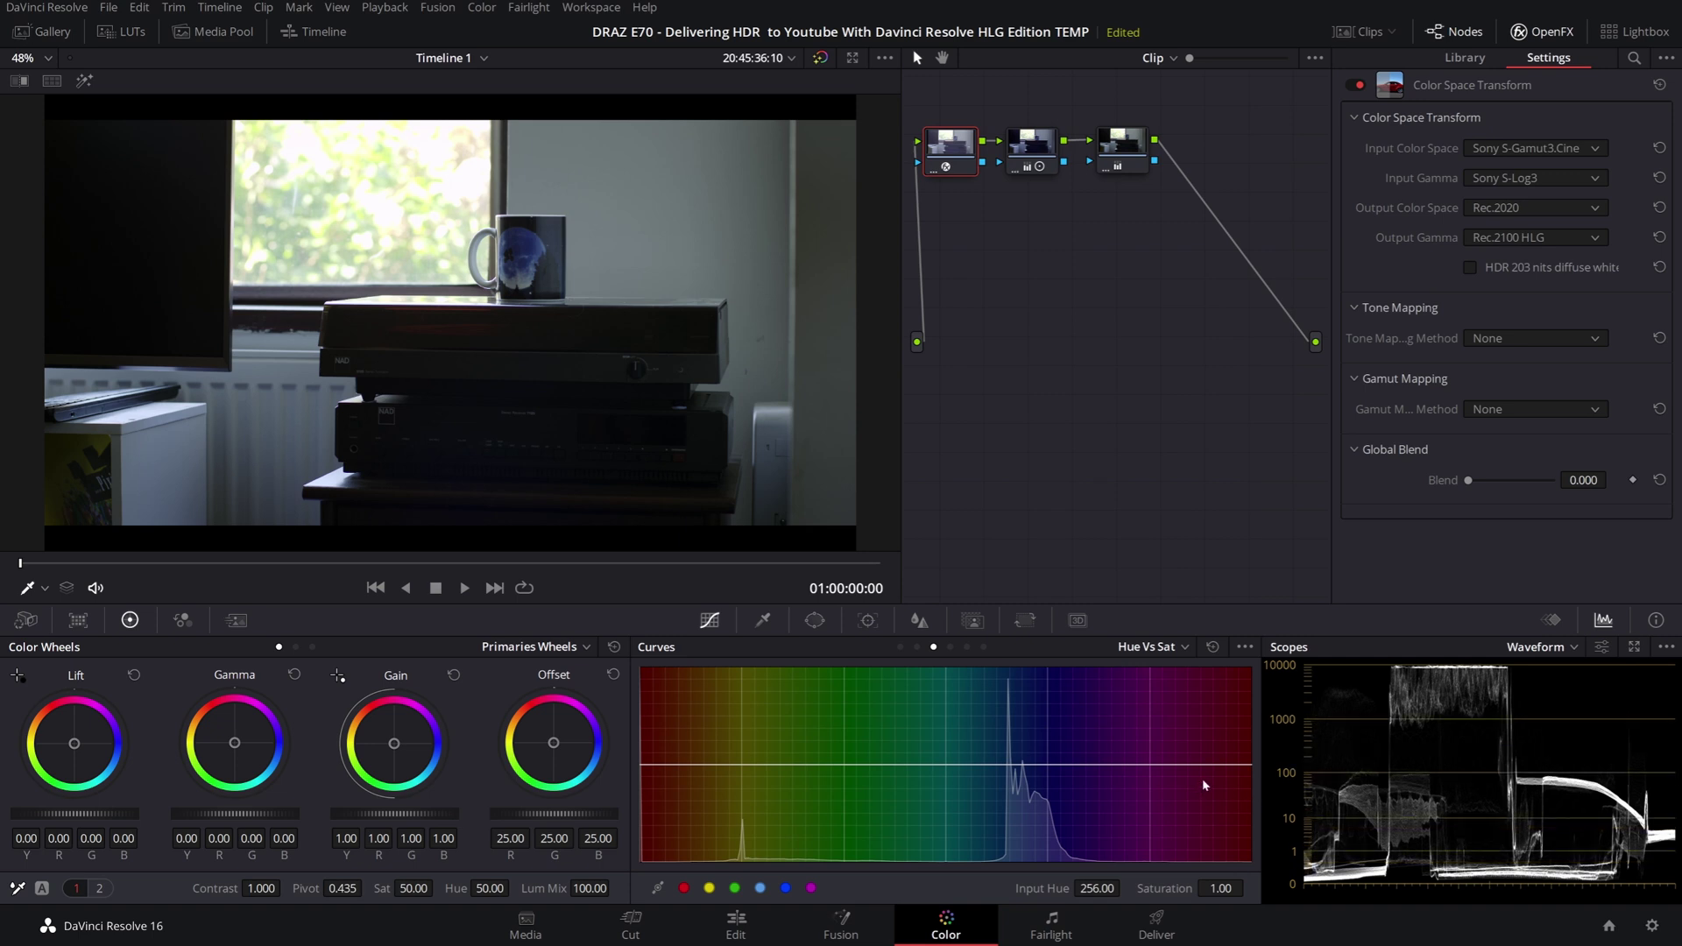
Add a serial node after the last node and pull the custom curve white point down
left_click(1130, 149)
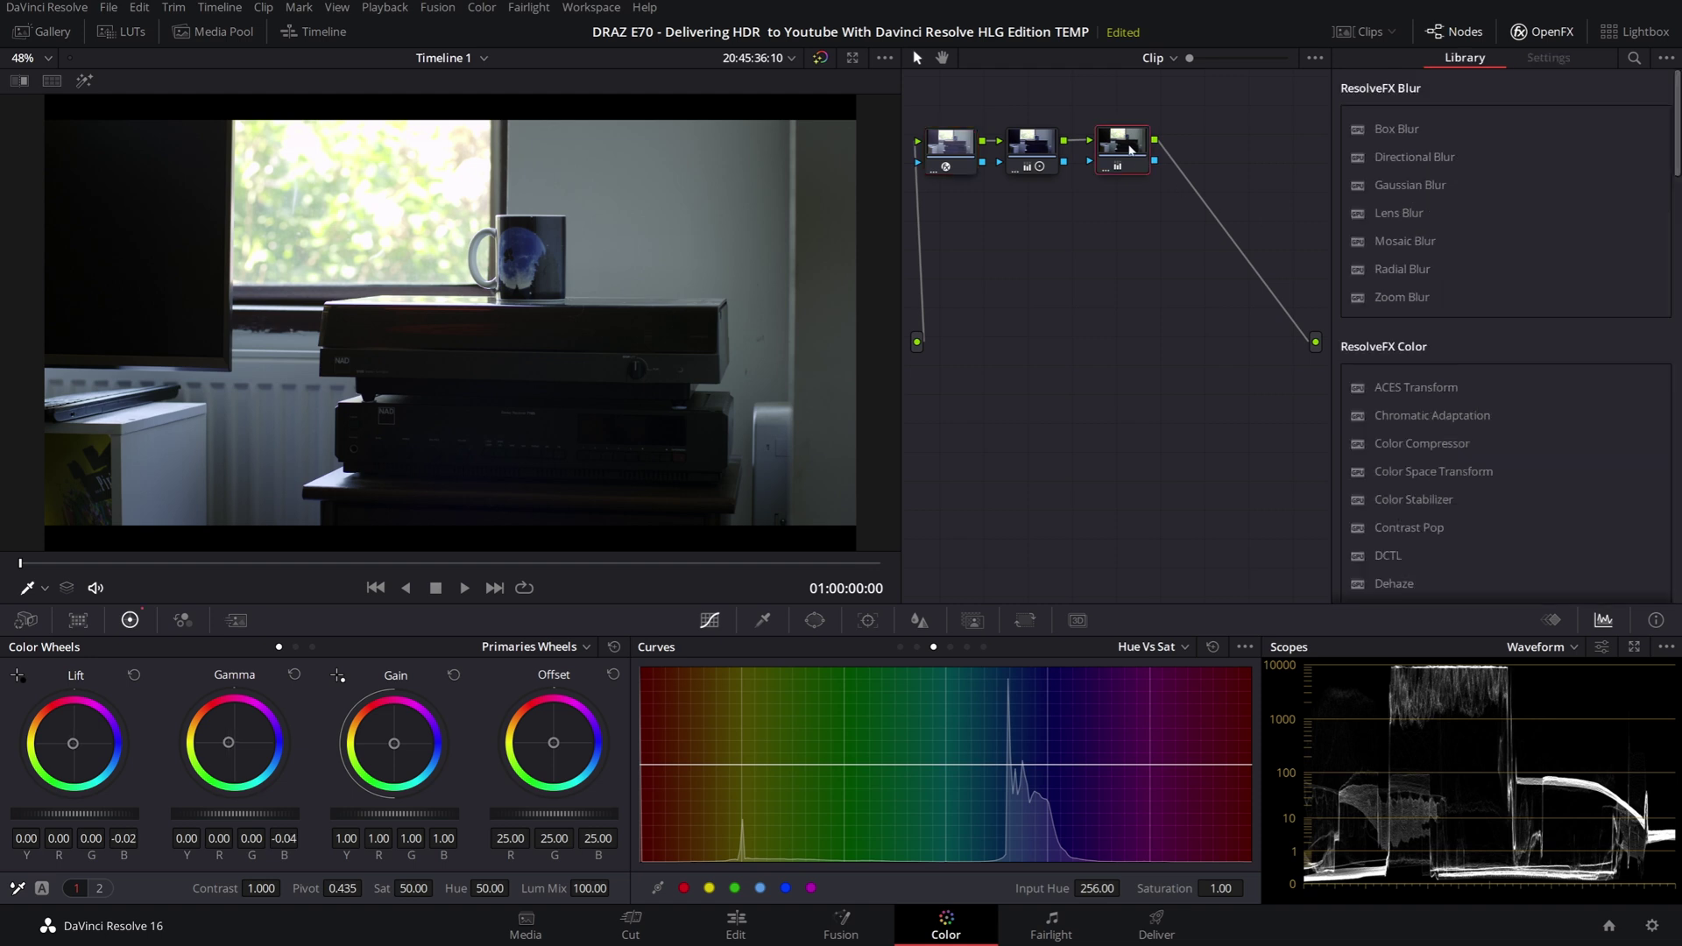
key("alt+s")
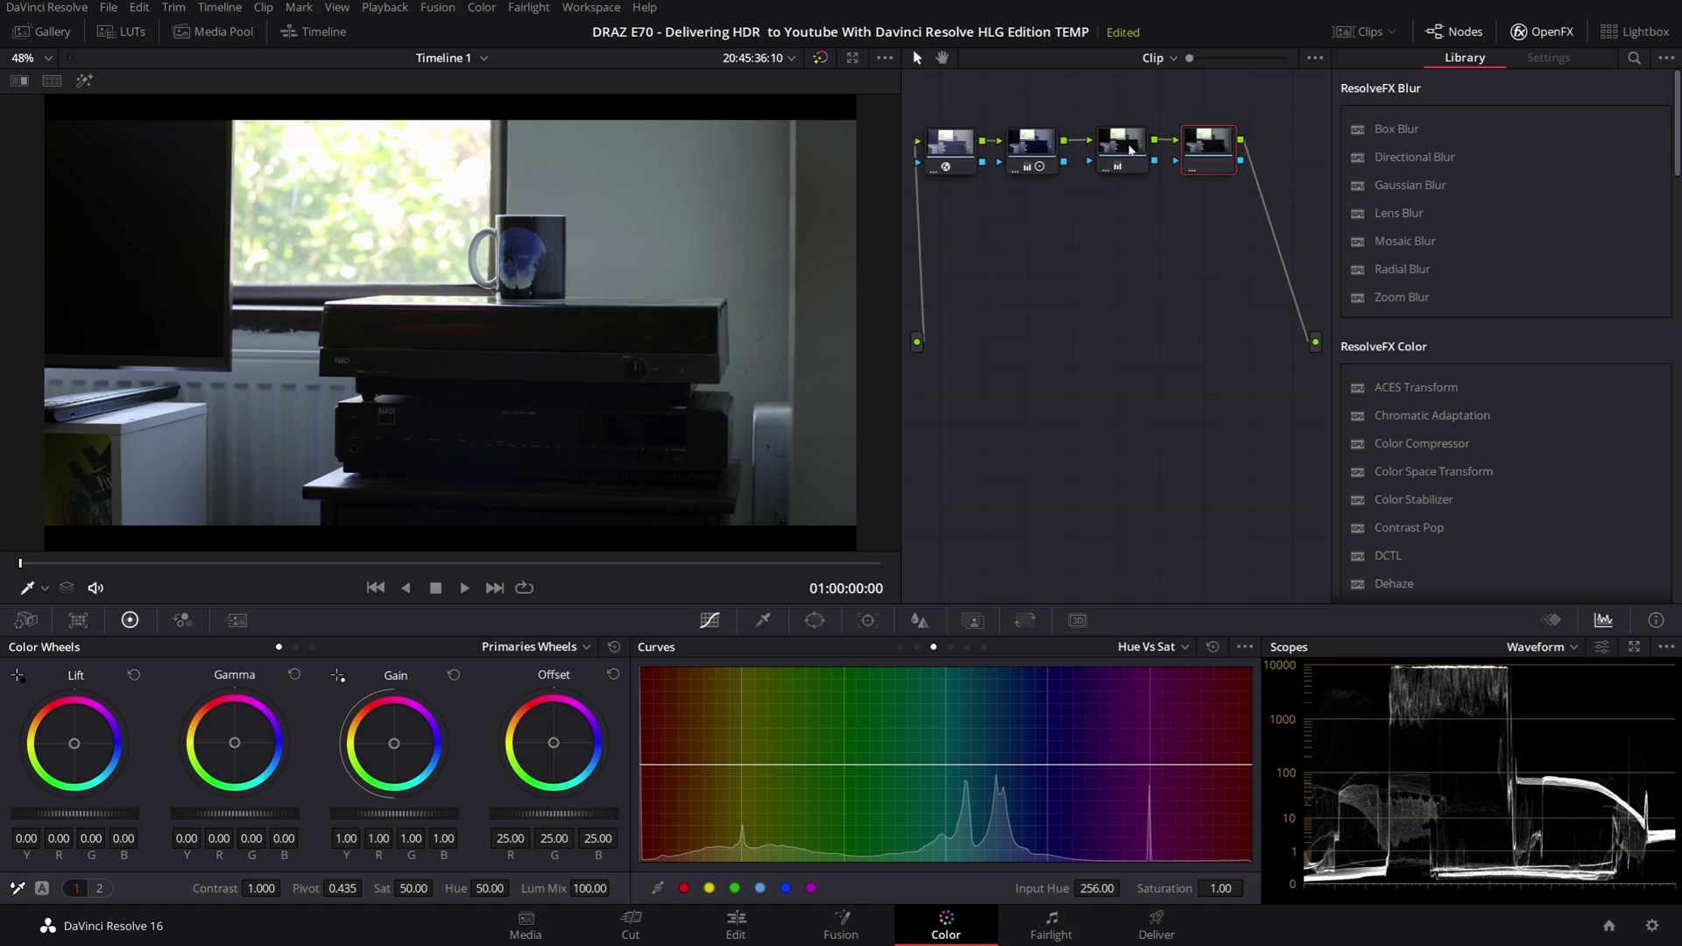
left_click(900, 647)
left_click_drag(1029, 683, 1051, 744)
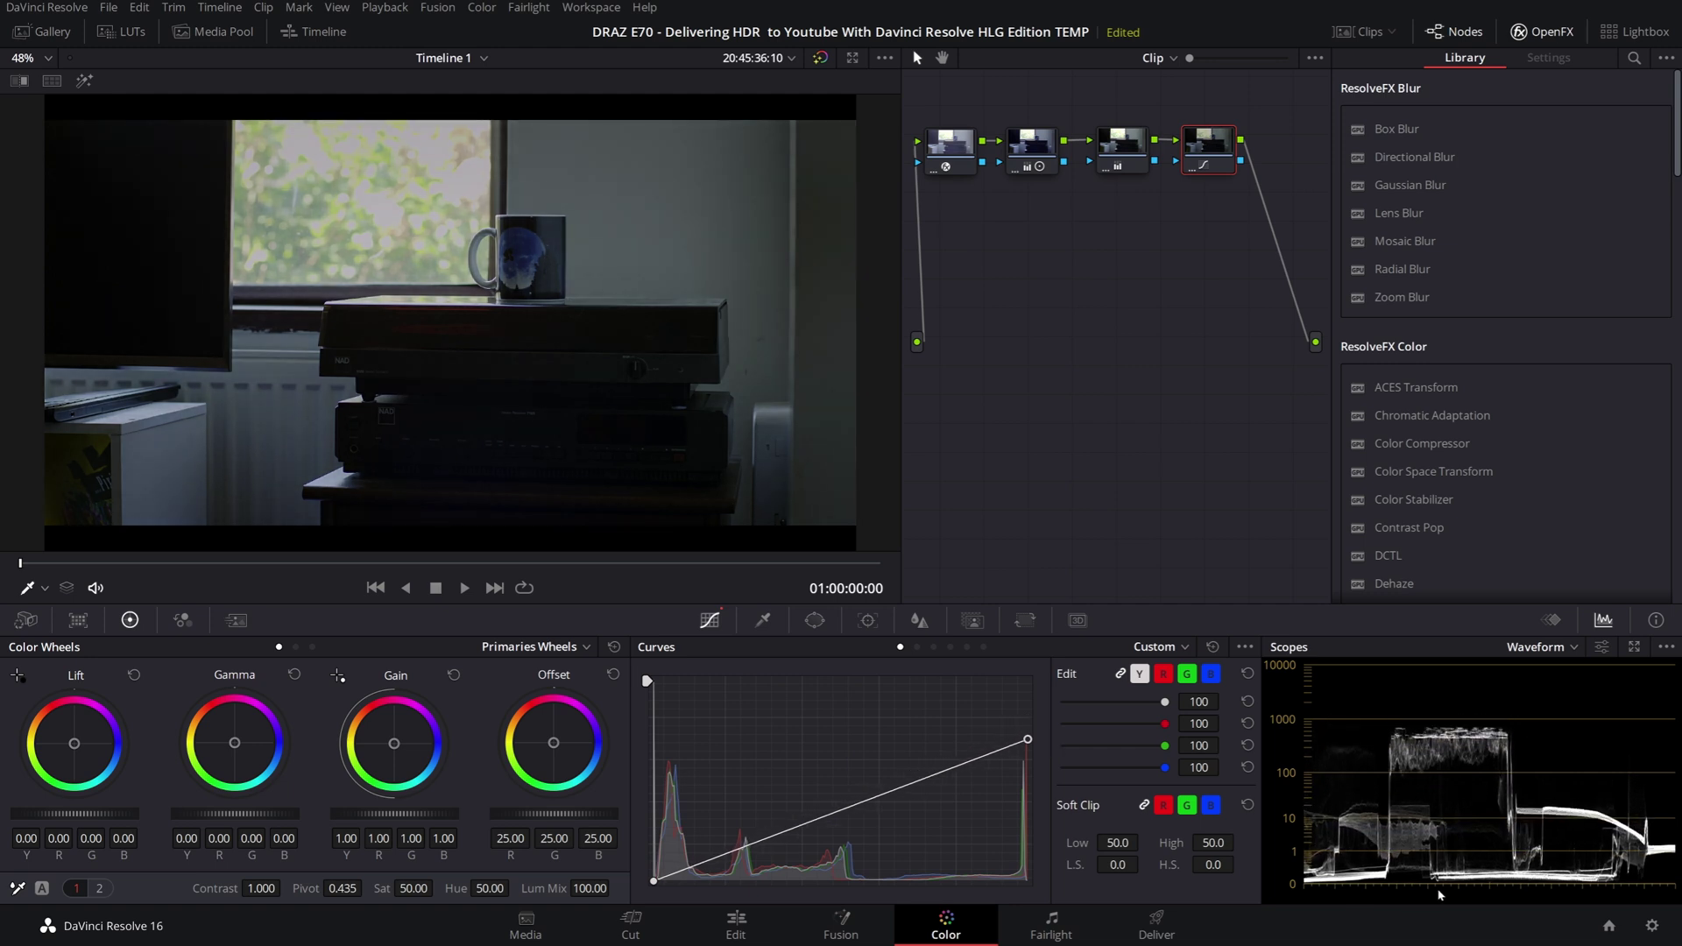
Restore the timeline to Rec.2020 with Rec.2100 HLG gamma, save, and delete the curve node
left_click(1650, 926)
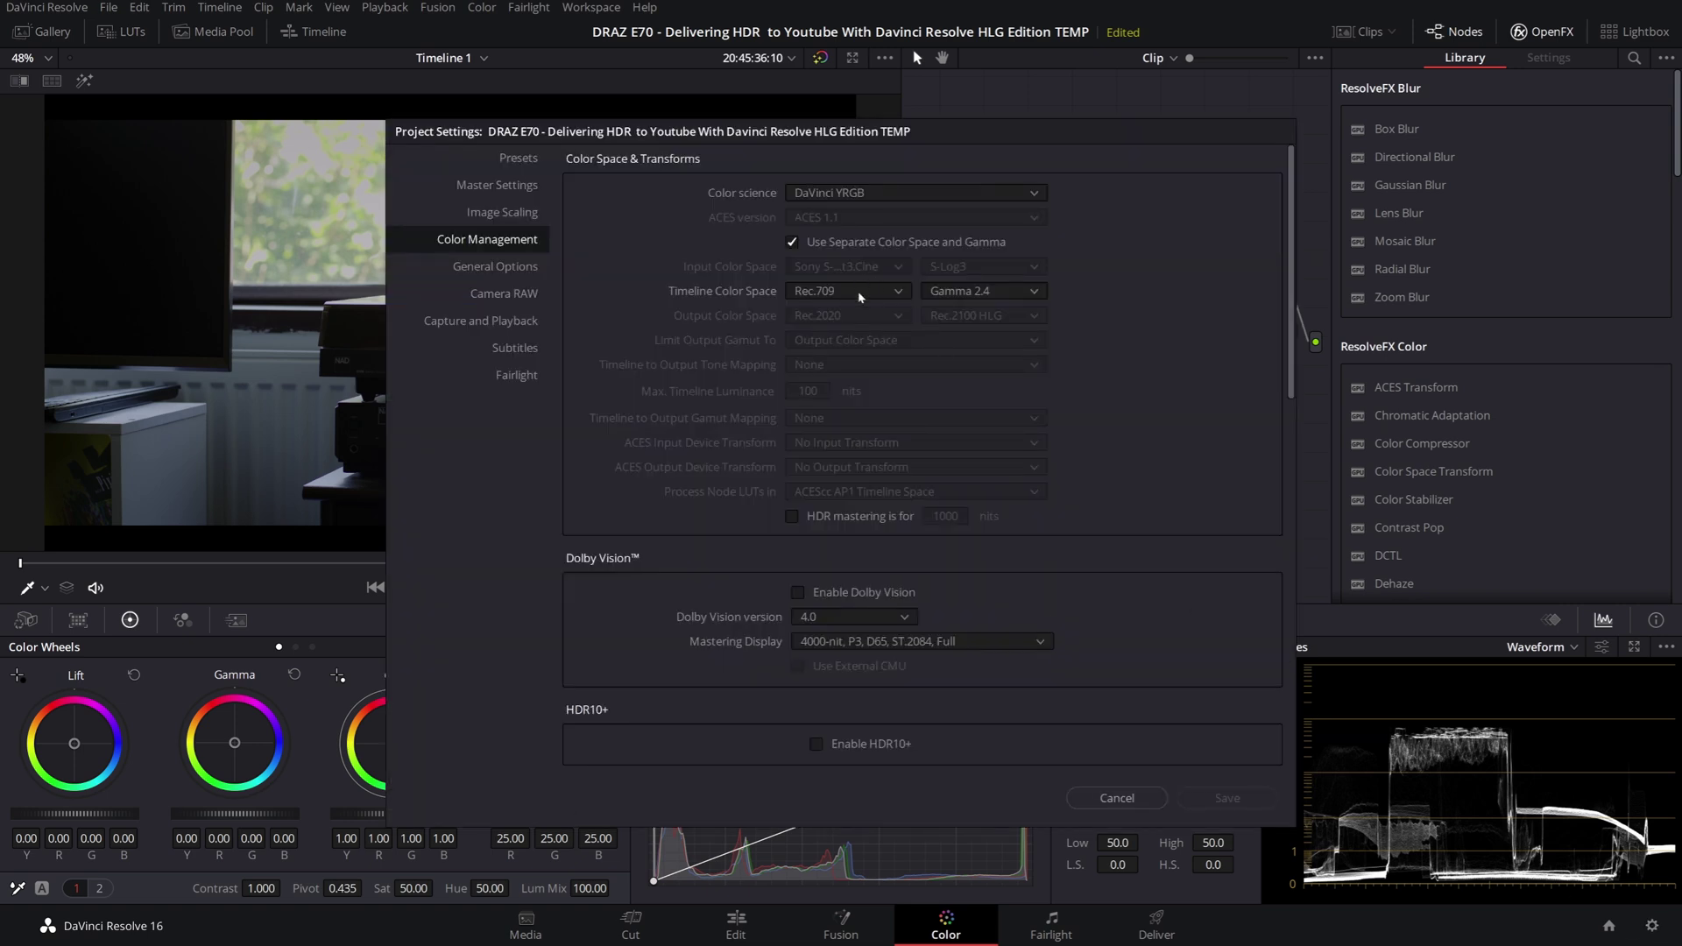
left_click(860, 297)
left_click(859, 375)
left_click(972, 291)
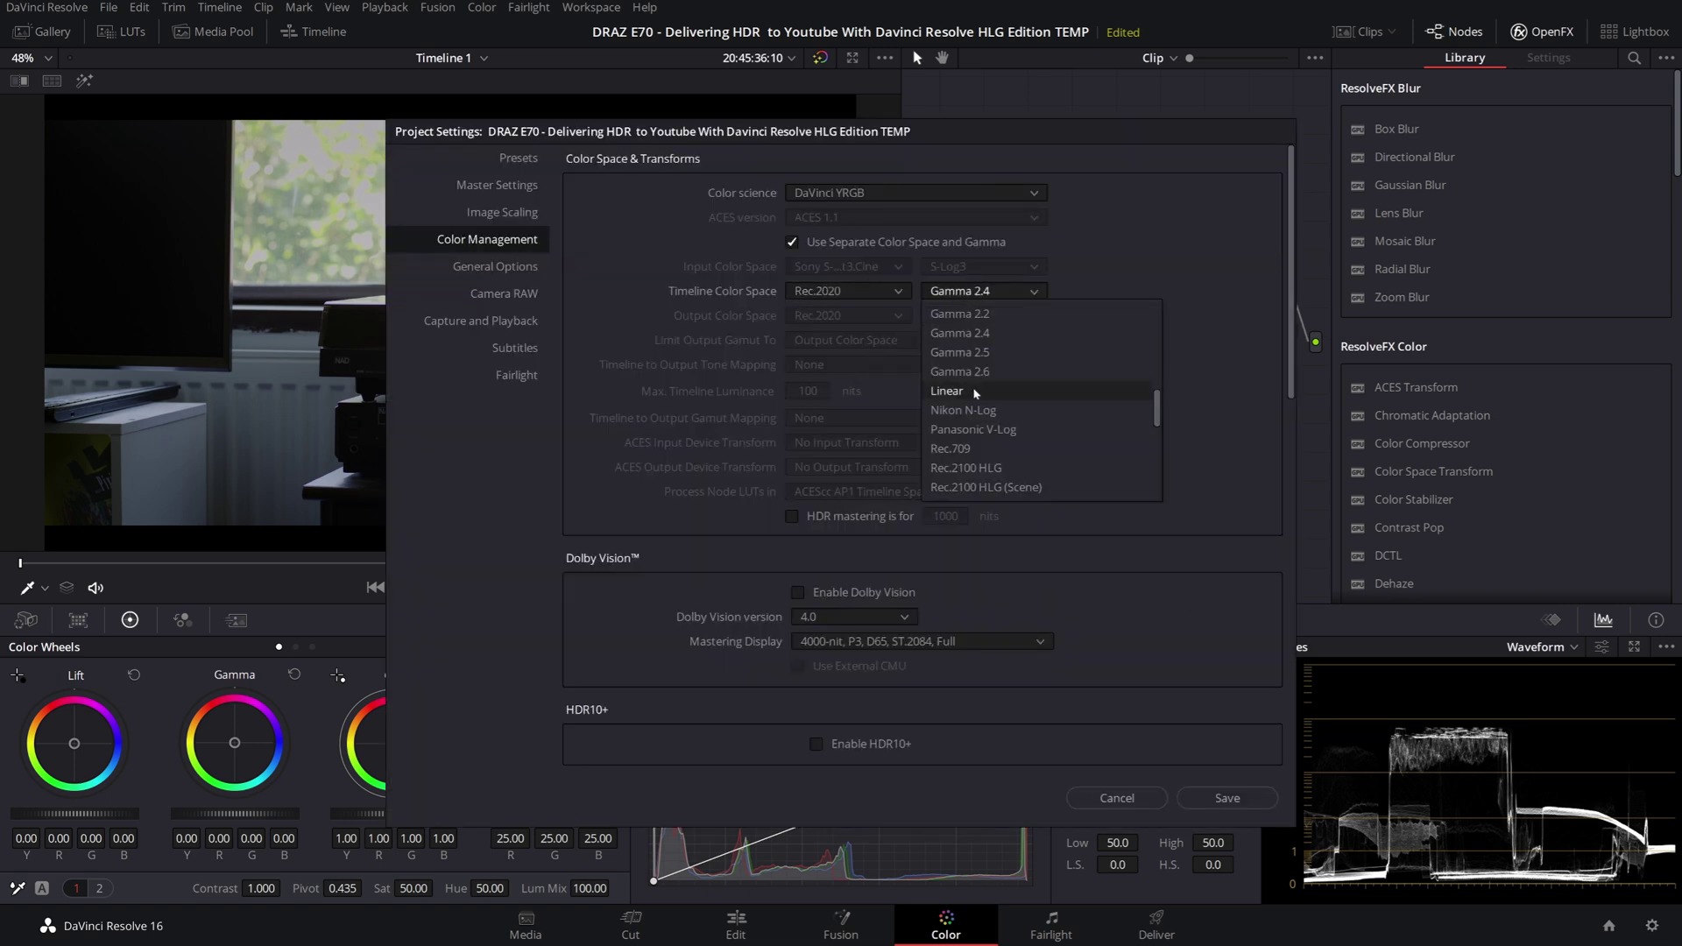
left_click(966, 468)
left_click(1227, 798)
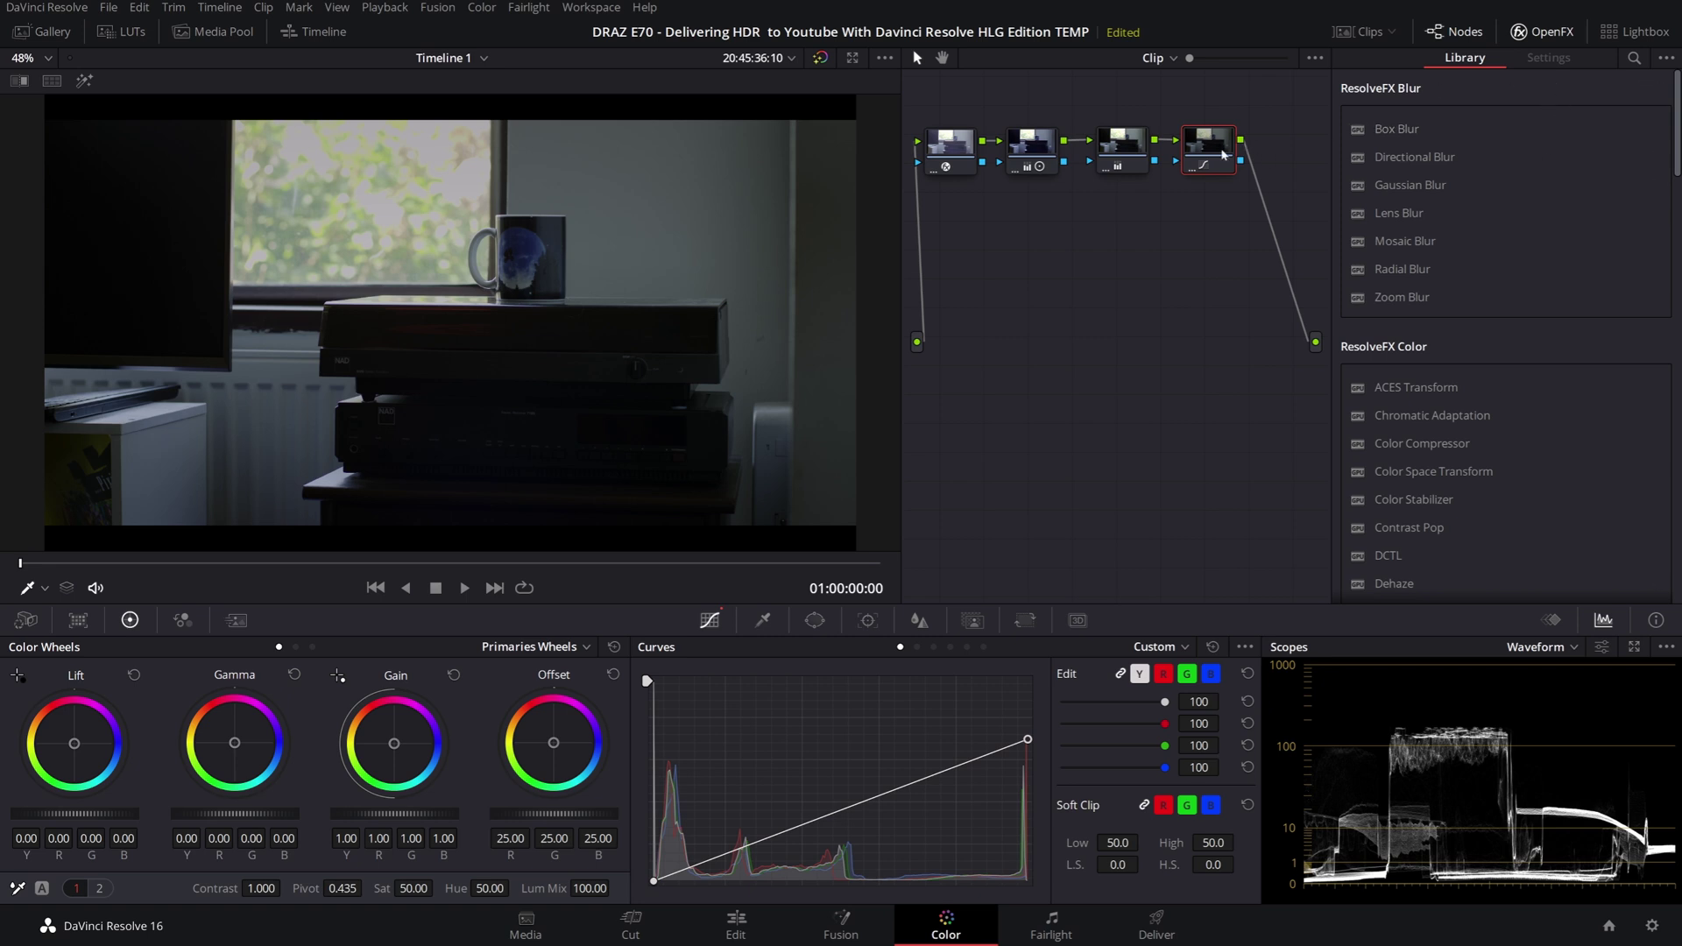
key("Delete")
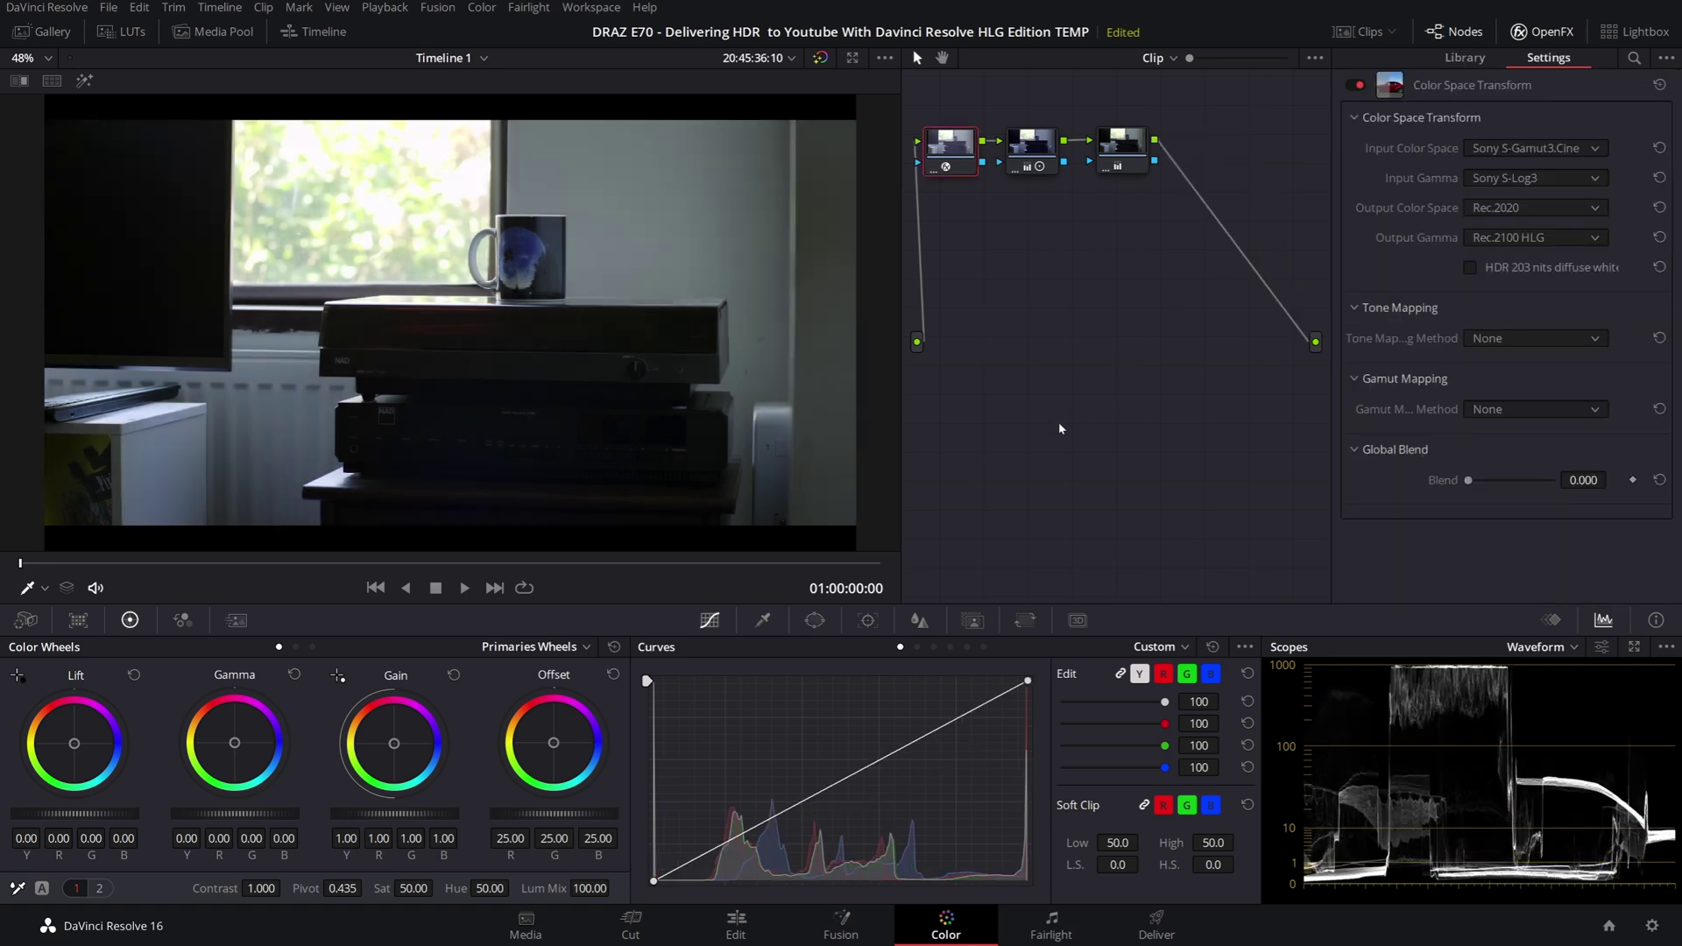
In Project Settings, set Timeline Color Space to Rec.709 and the timeline gamma to Gamma 2.4
left_click(1651, 926)
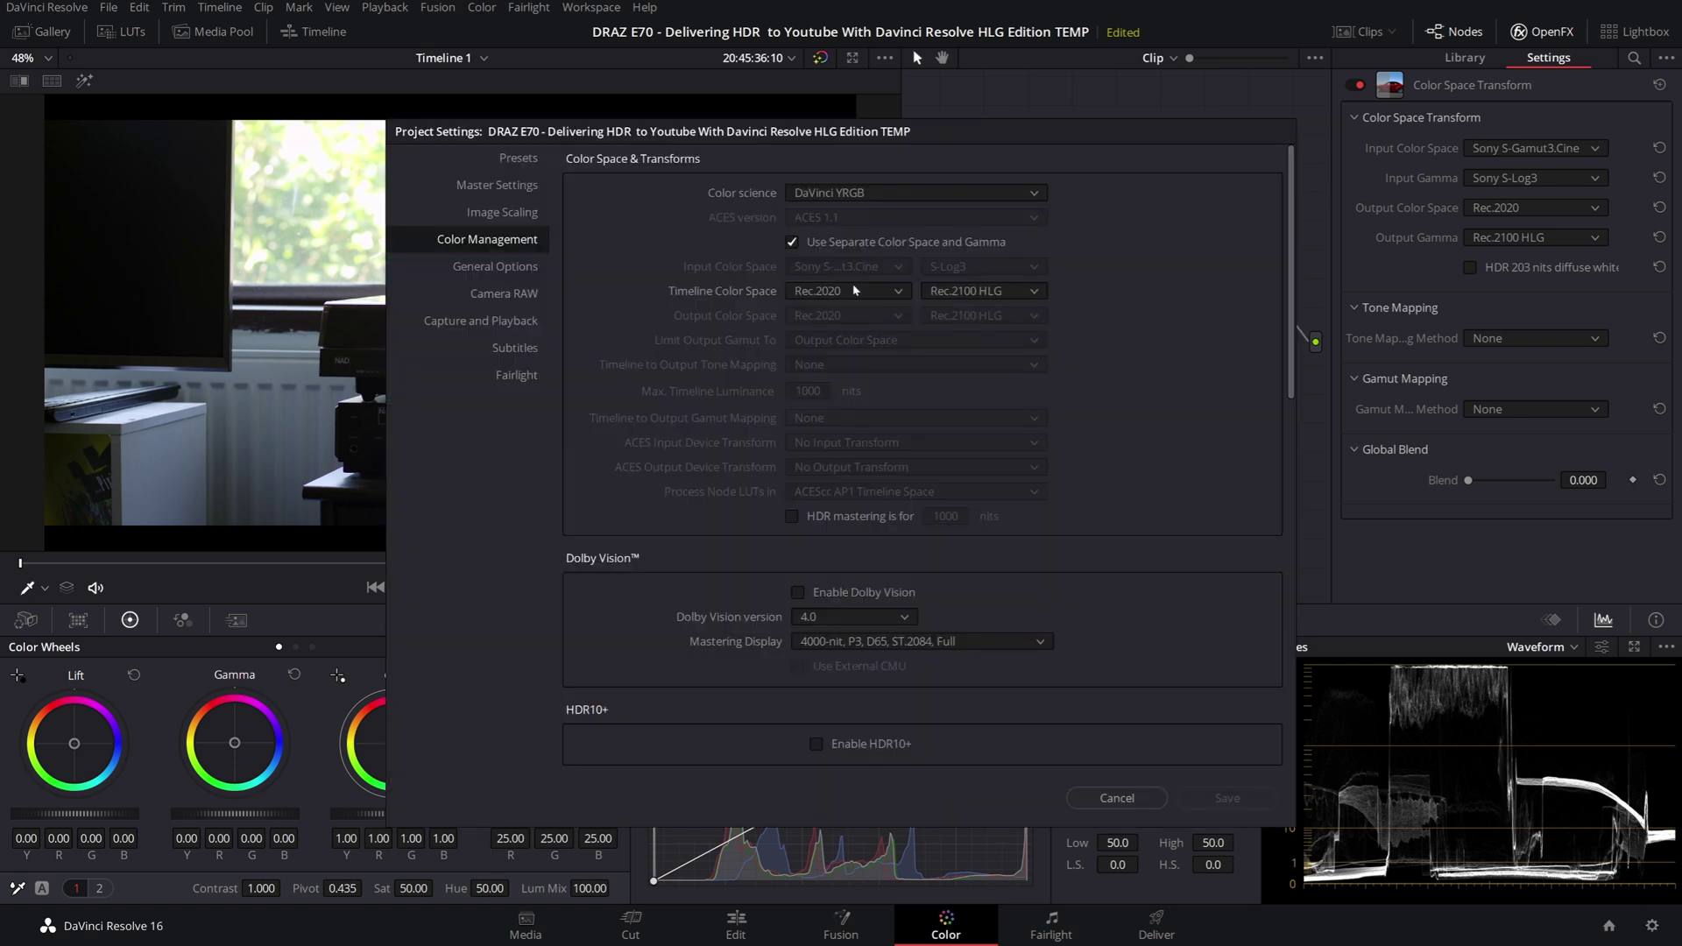
left_click(849, 291)
left_click(859, 352)
left_click(955, 293)
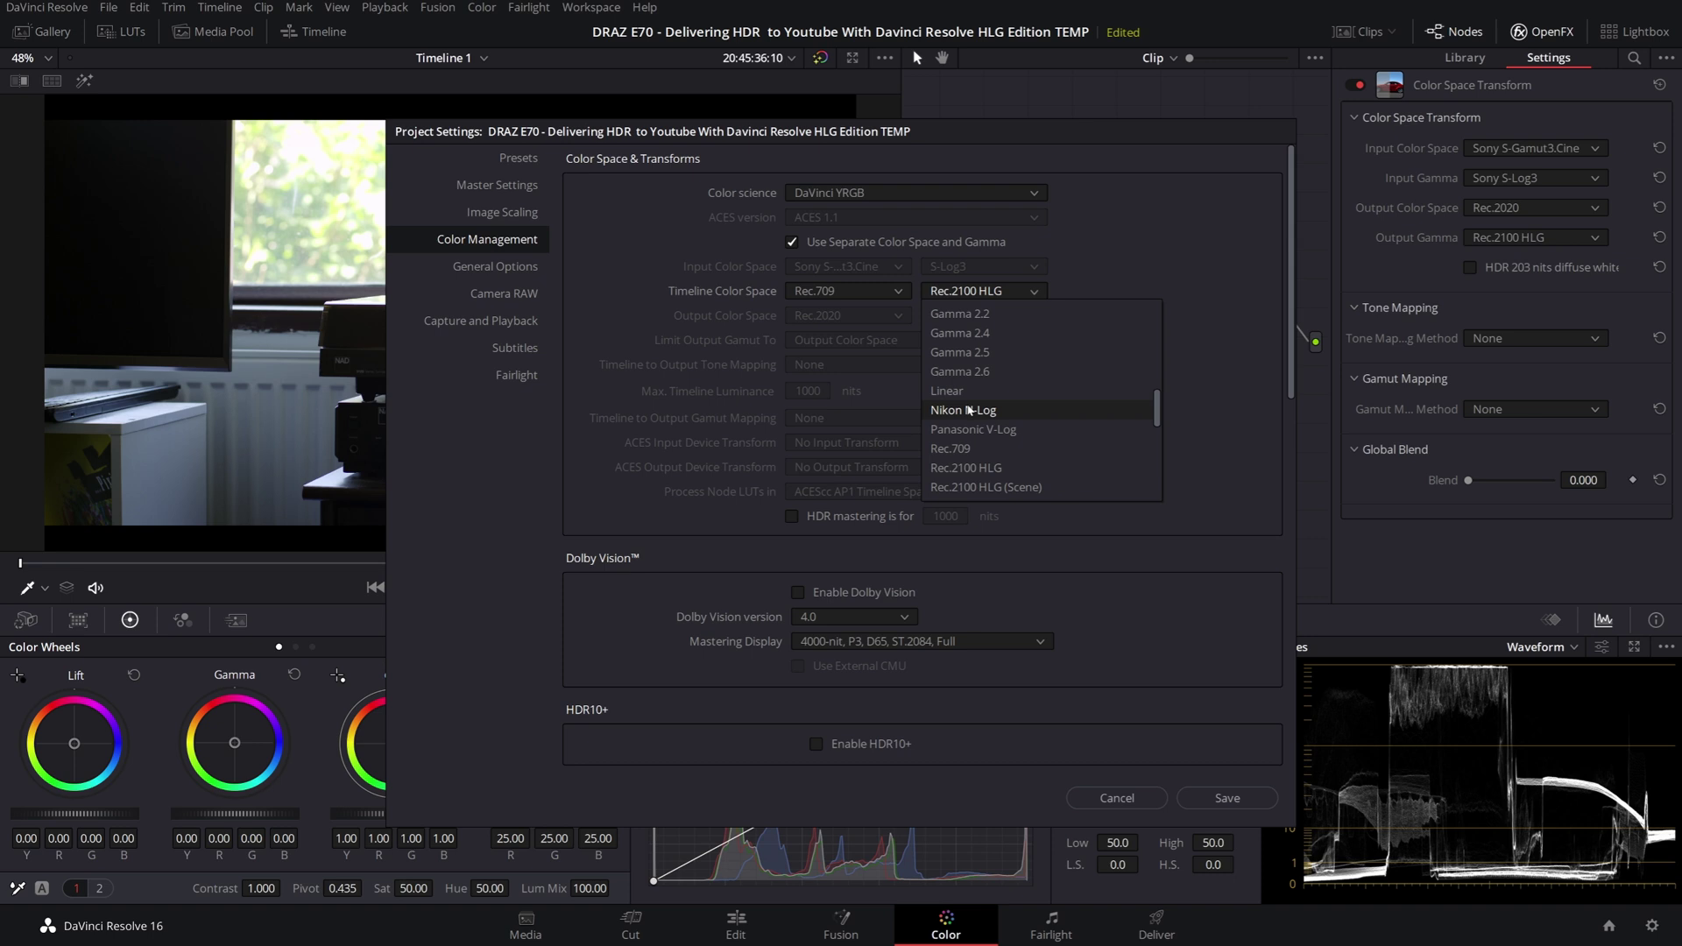
left_click(960, 333)
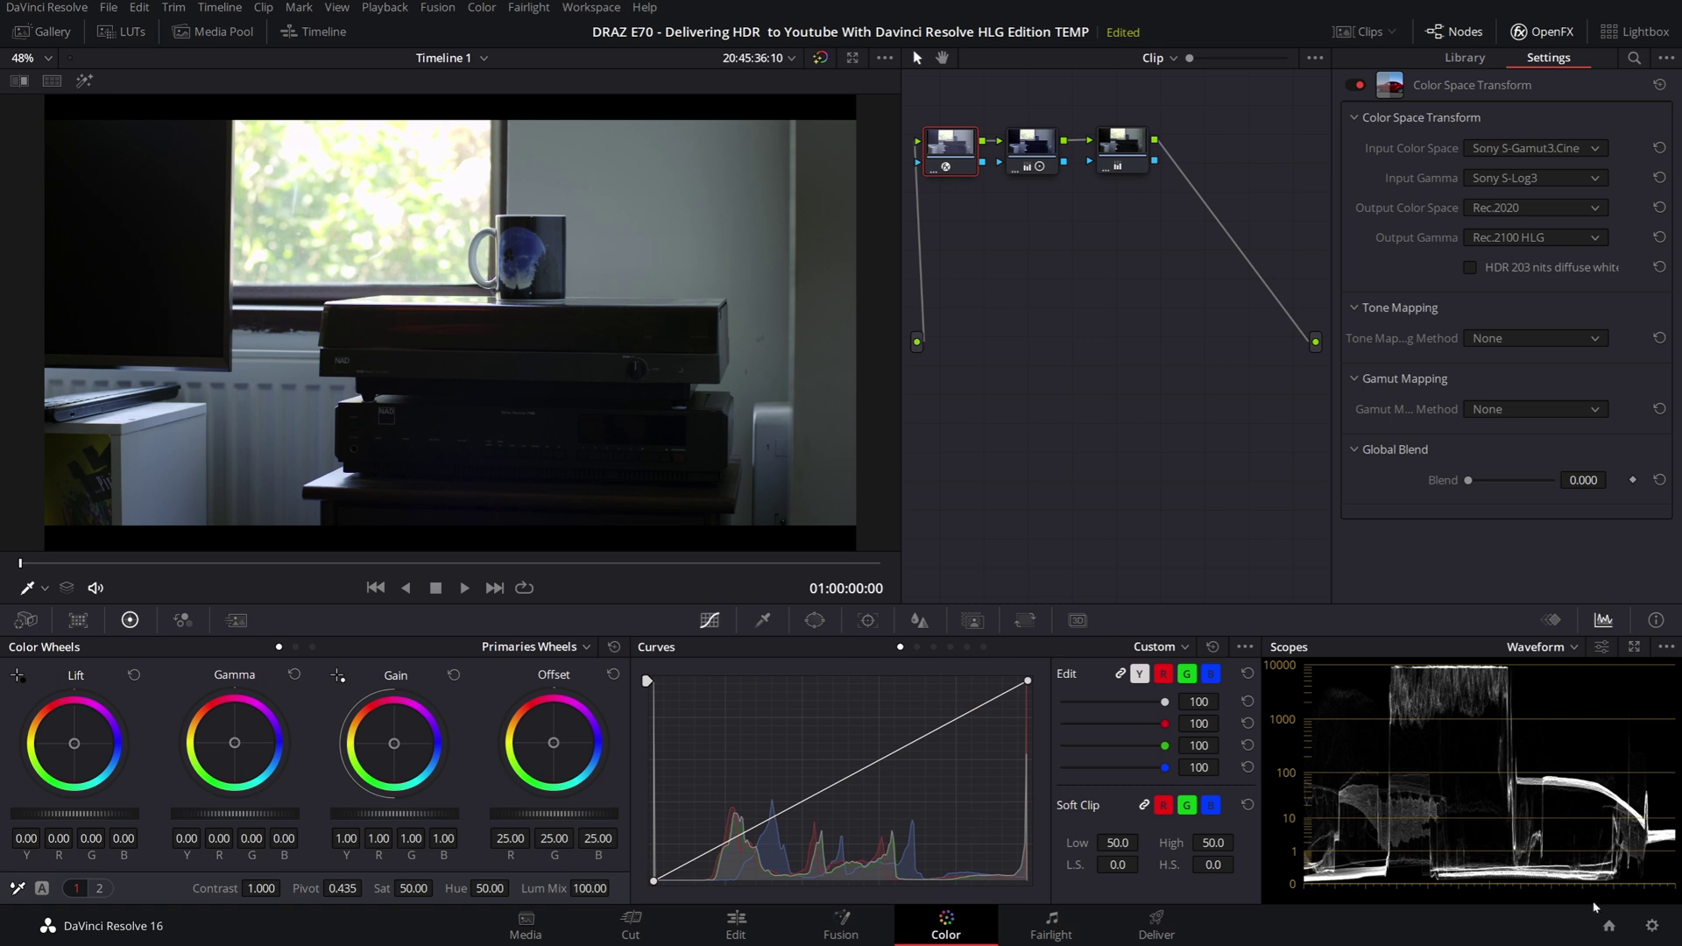
Reopen Project Settings to the Color Management page showing the Rec.709 / Gamma 2.4 timeline
left_click(1651, 927)
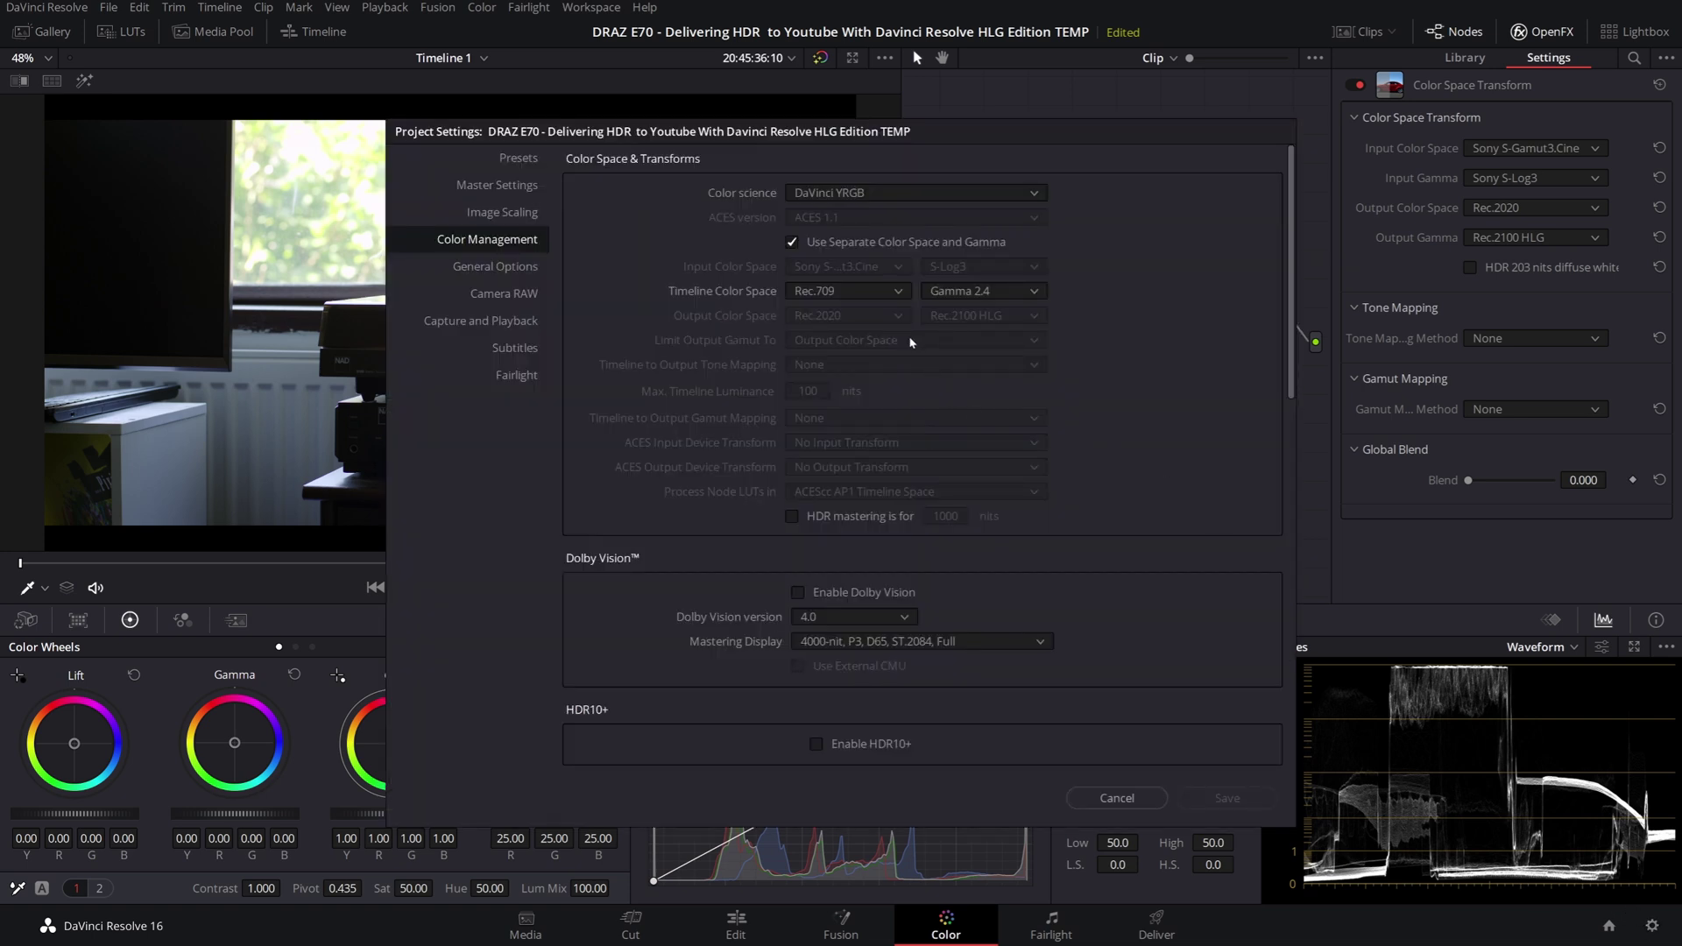
Change the Timeline Color Space to Rec.2020 and the timeline gamma to Rec.2100 HLG
left_click(880, 292)
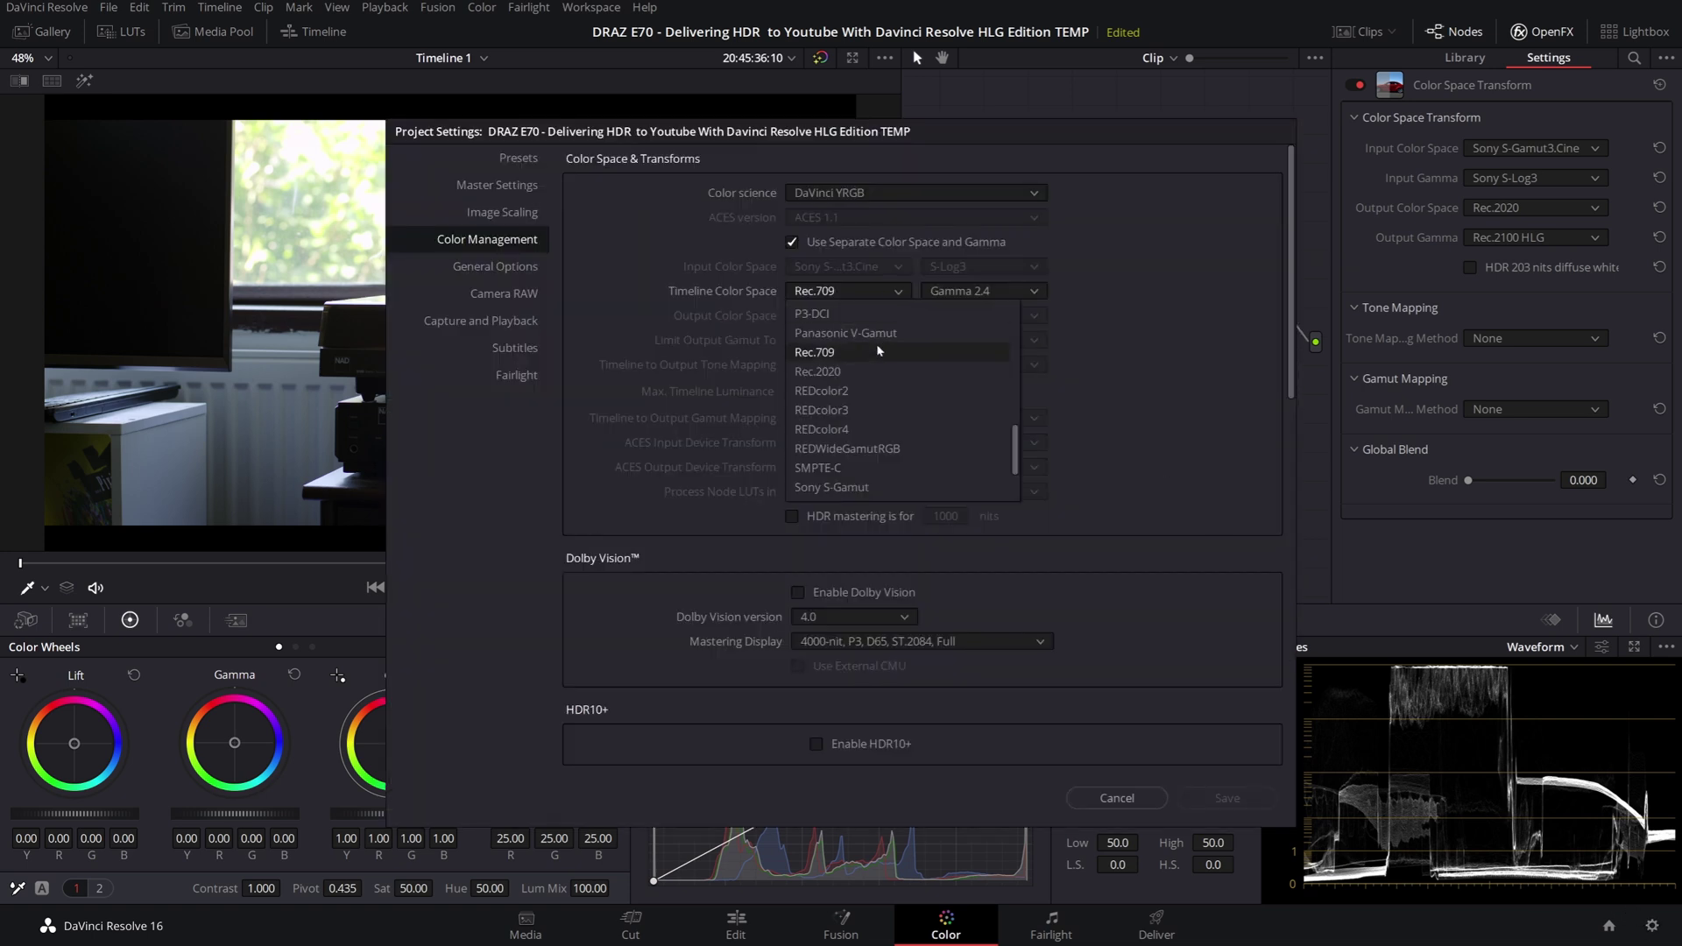
left_click(863, 372)
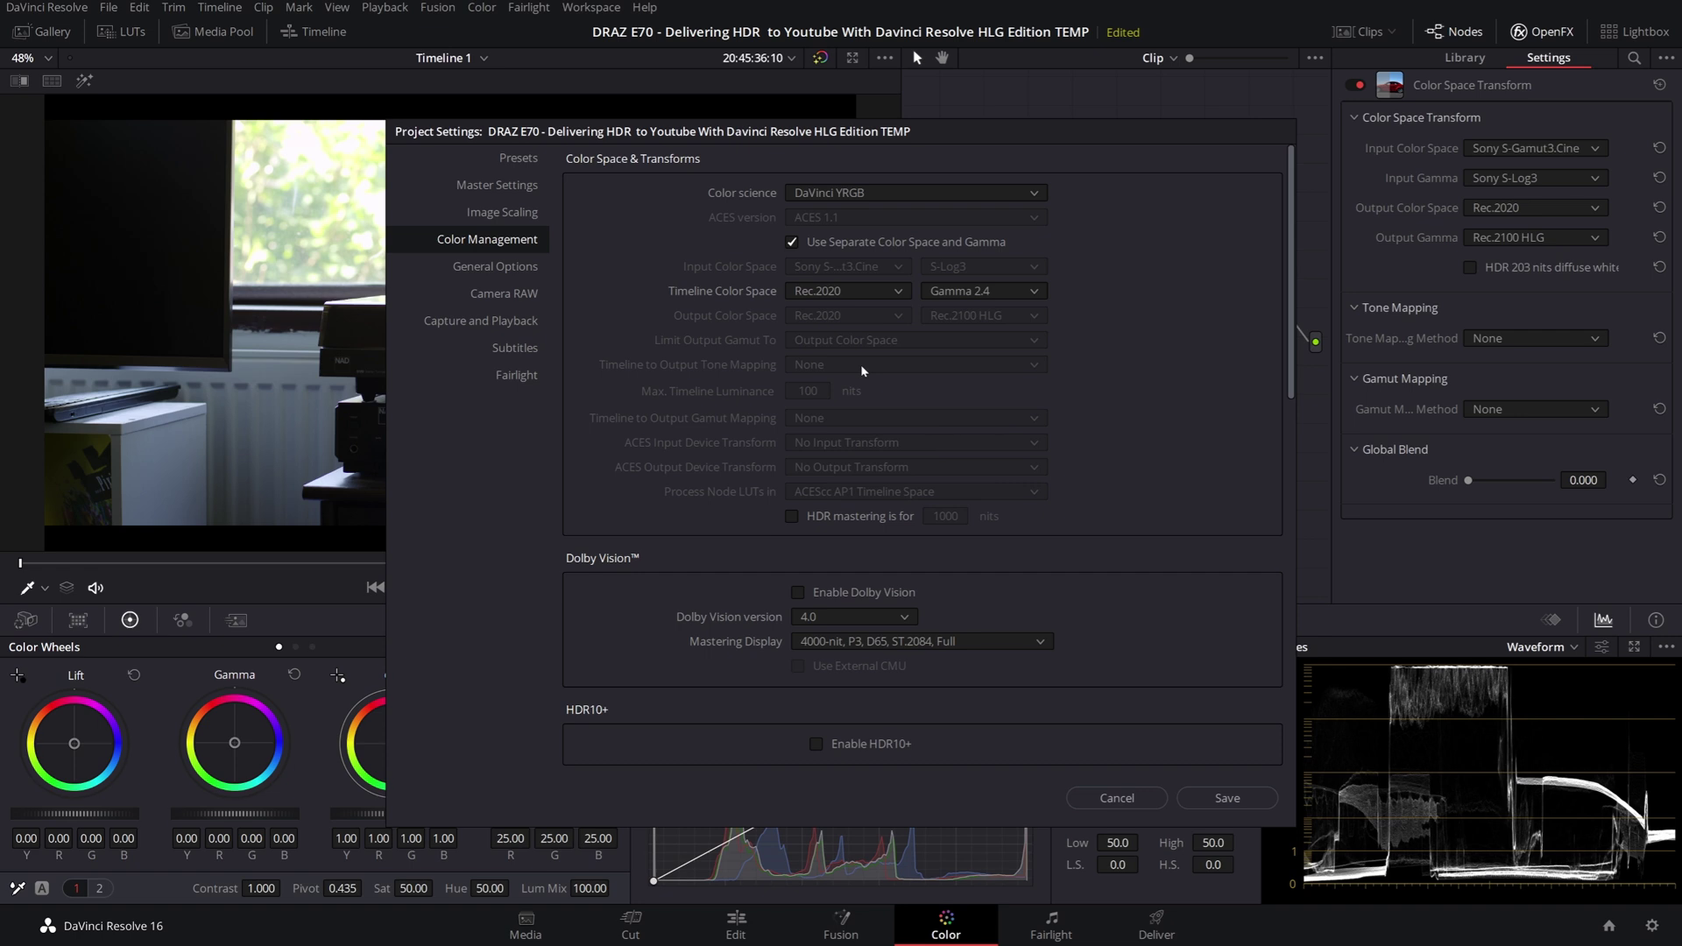
left_click(983, 290)
scroll(1008, 403, "down", 5)
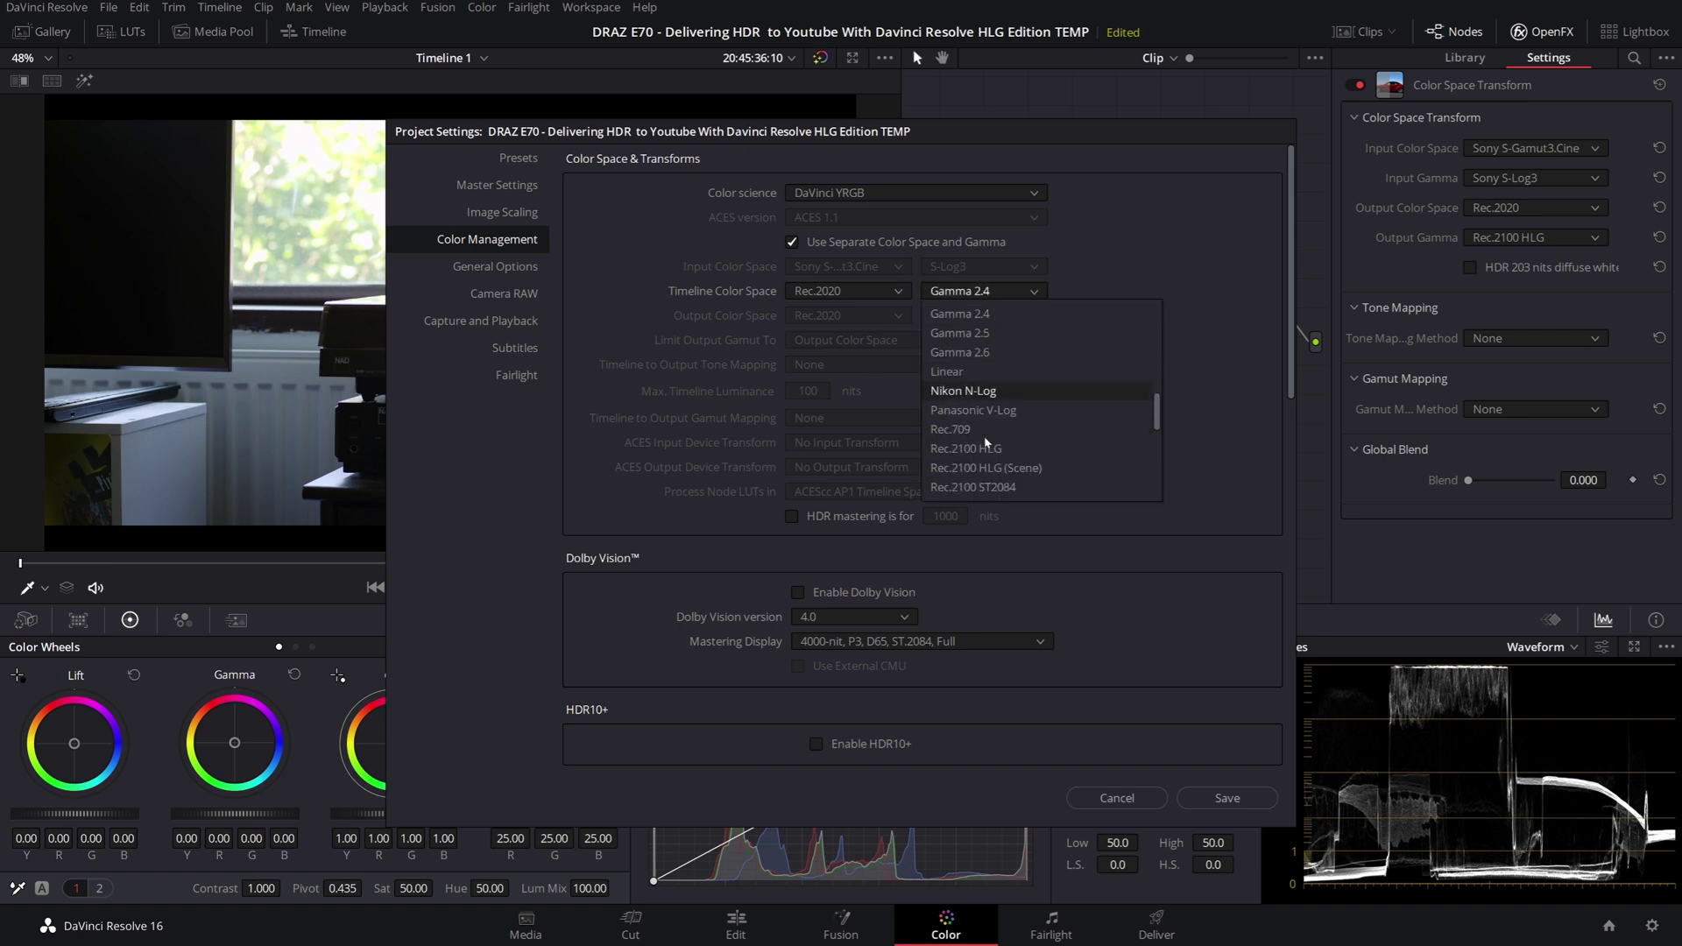
left_click(982, 453)
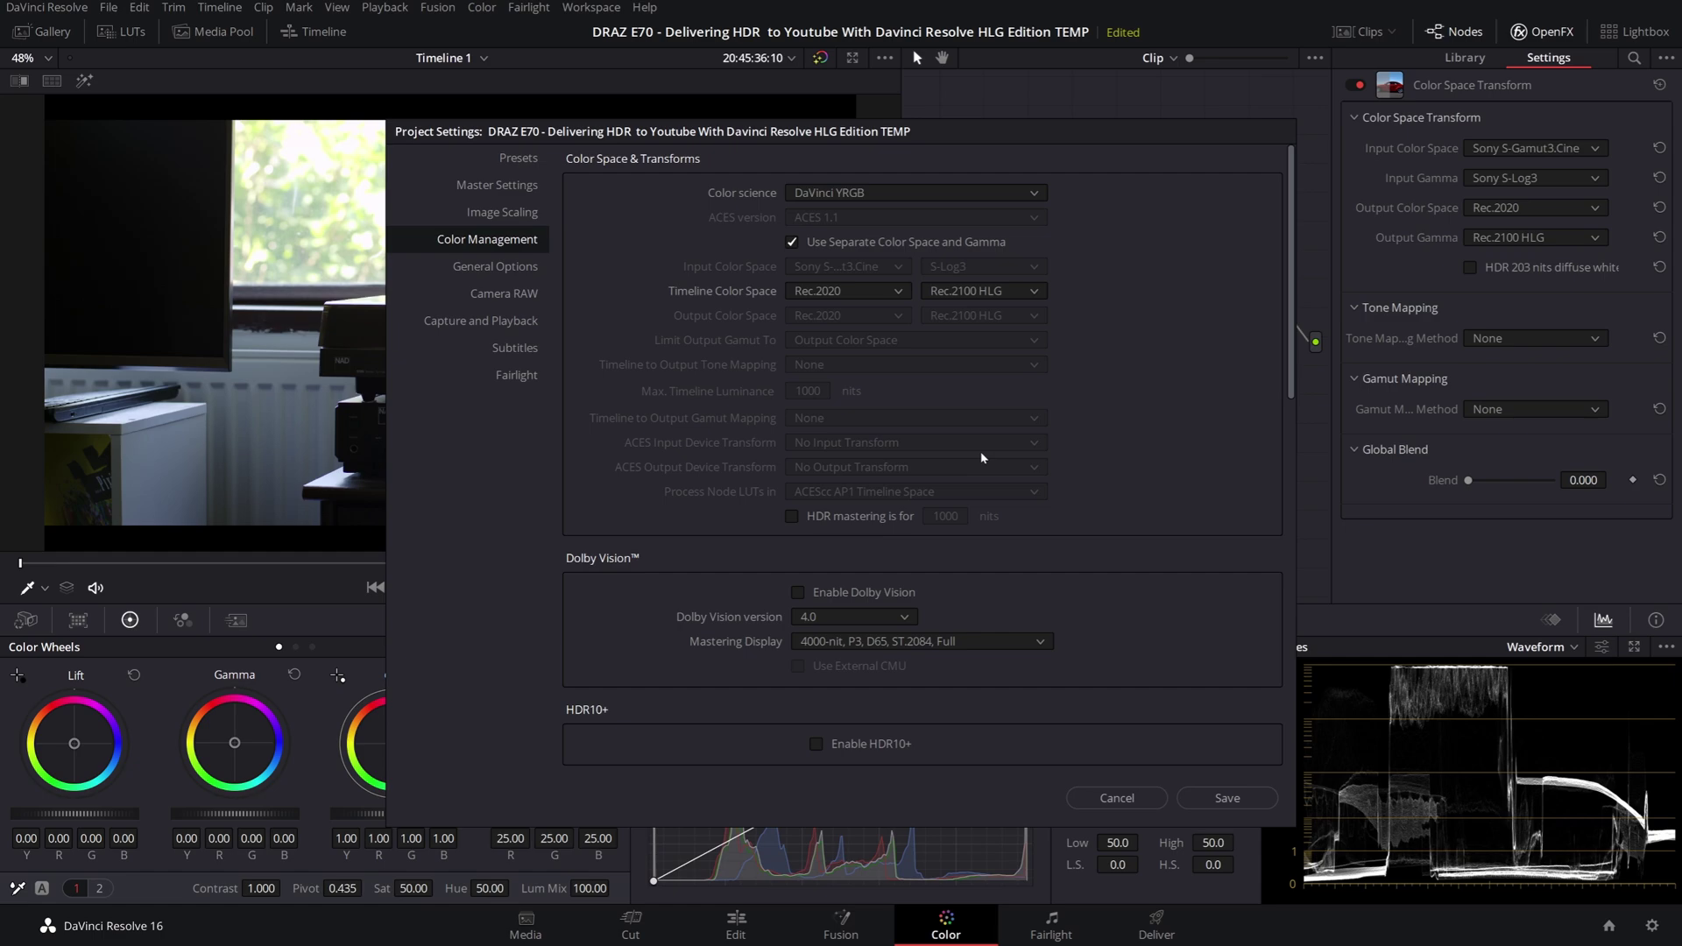